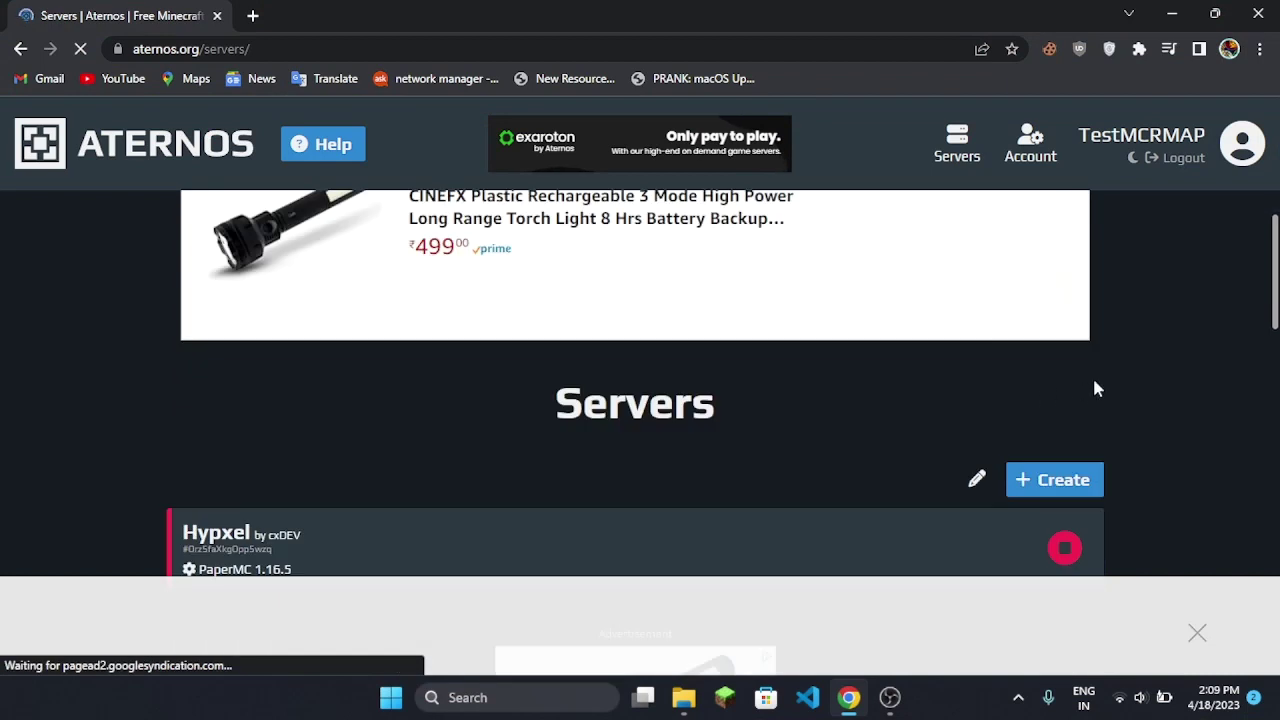
Close the advertisement overlay at the bottom of the Servers page
left_click(1195, 638)
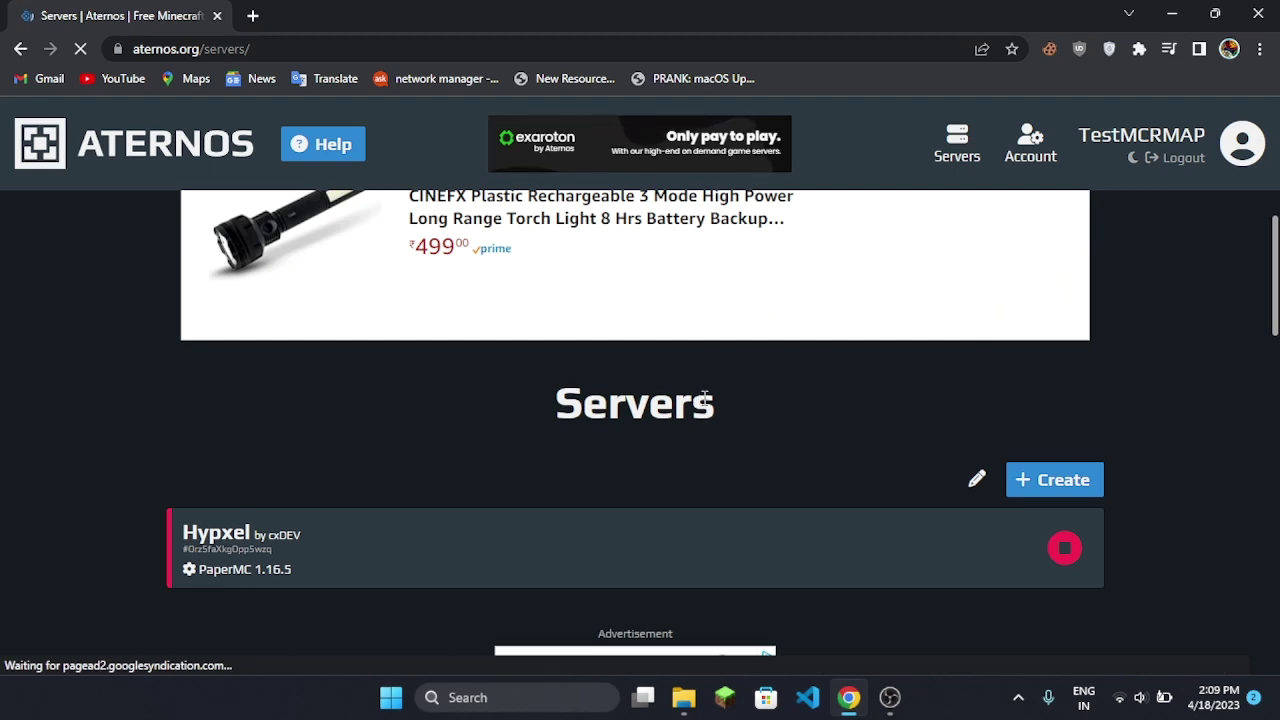
Create a new Java Edition server named crmap at crmap.aternos.me
left_click(1060, 481)
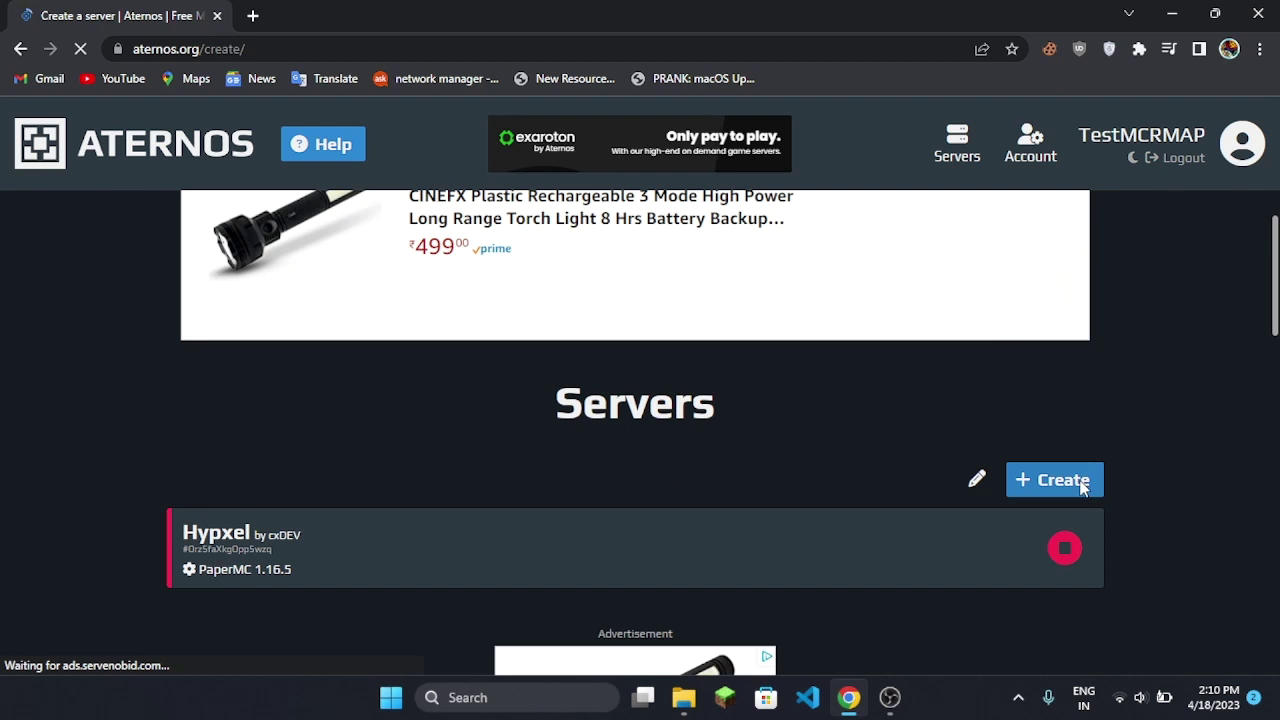
scroll(540, 388, "down", 2)
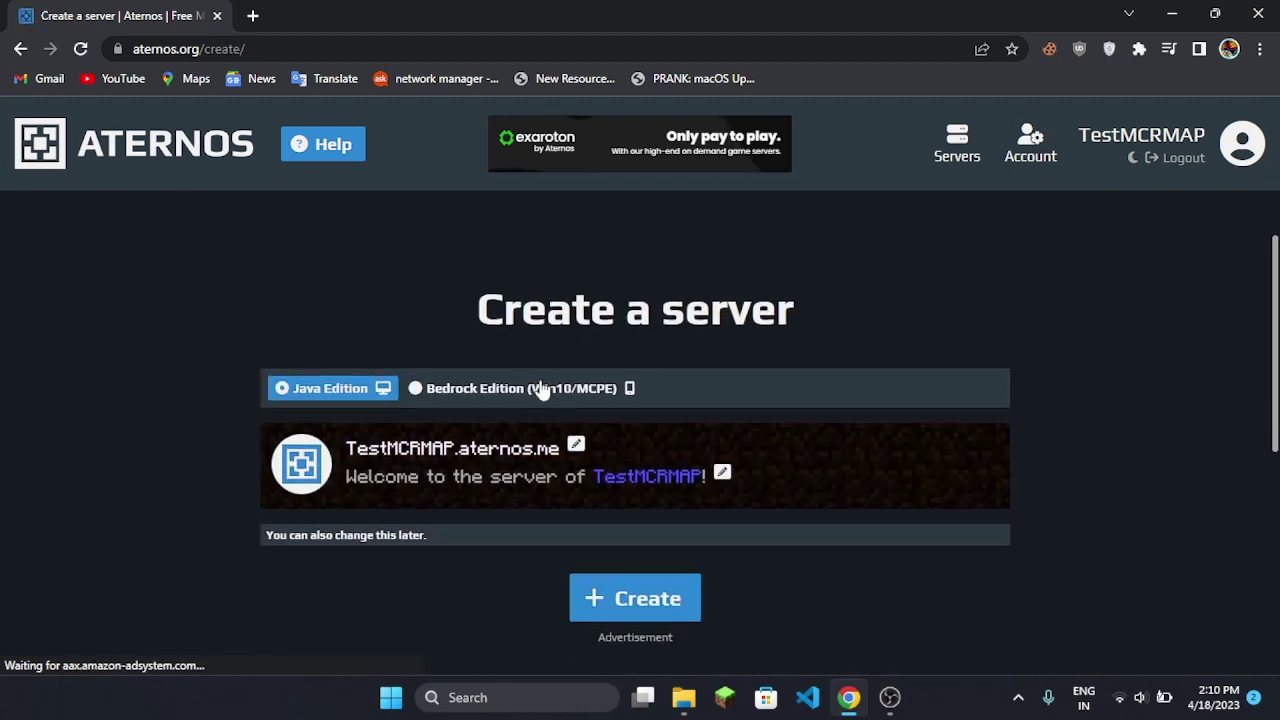
left_click(576, 447)
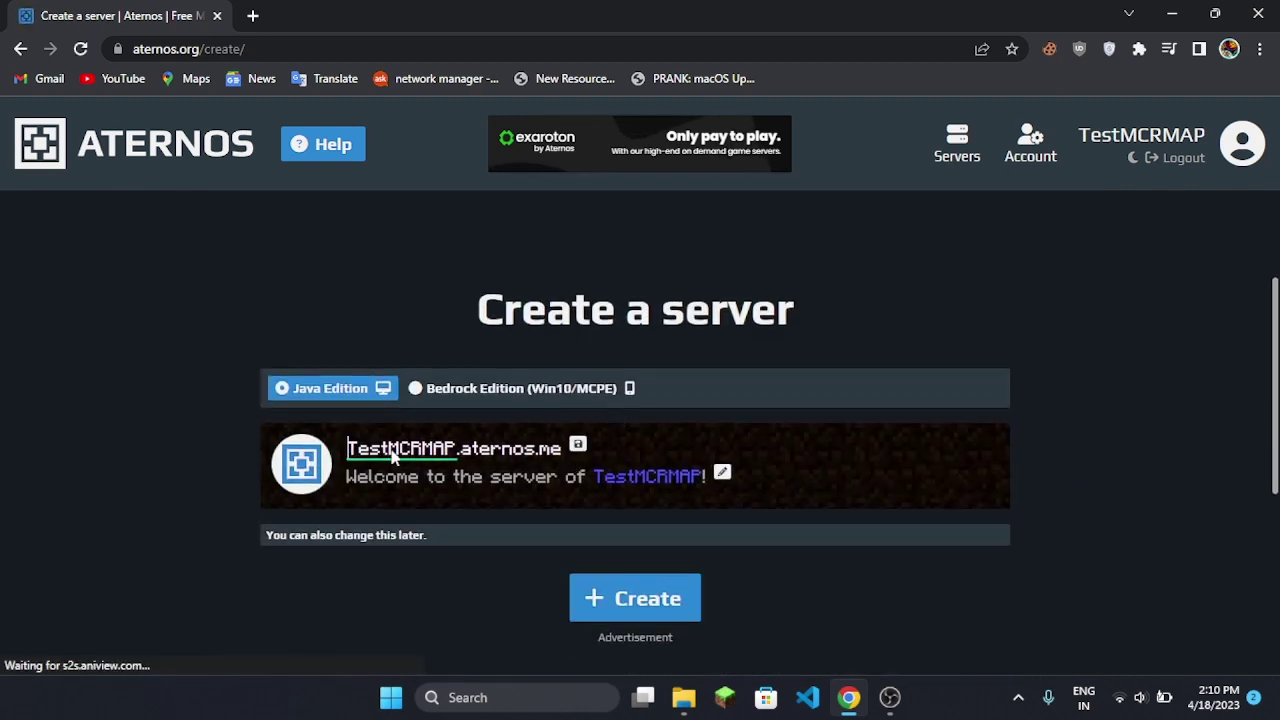
left_click_drag(349, 447, 476, 440)
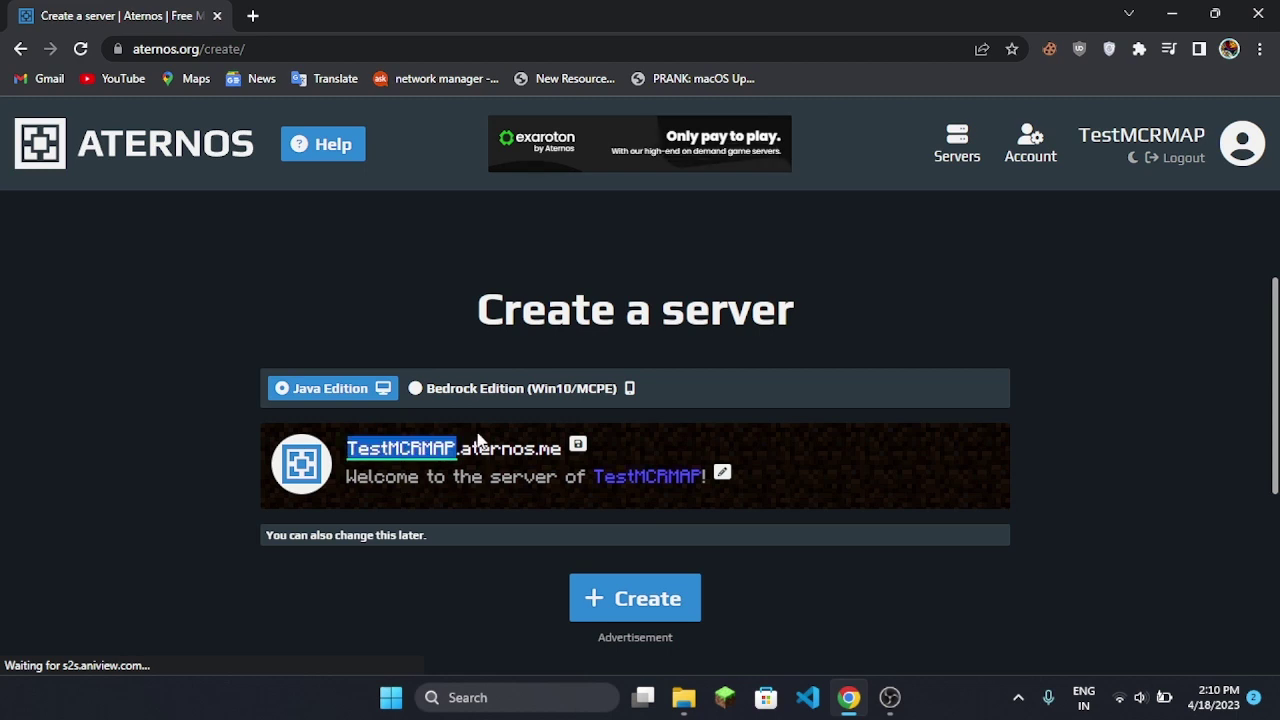
type("crma")
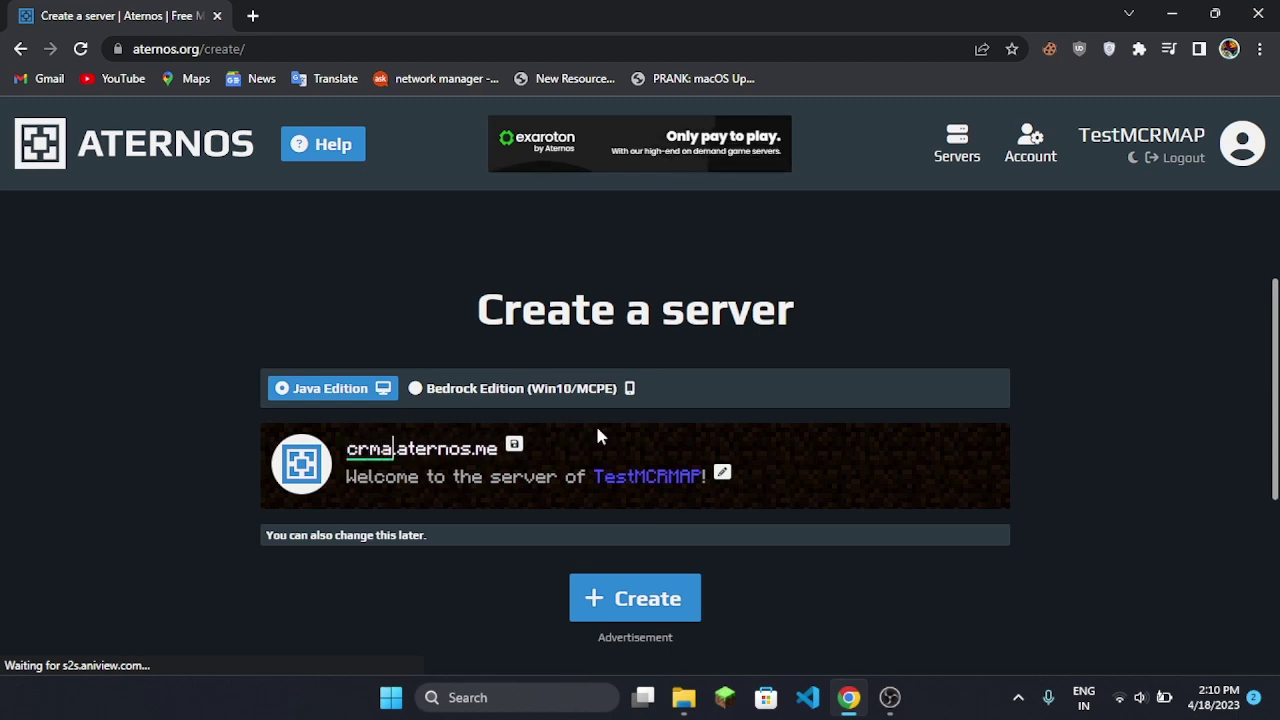
type("p")
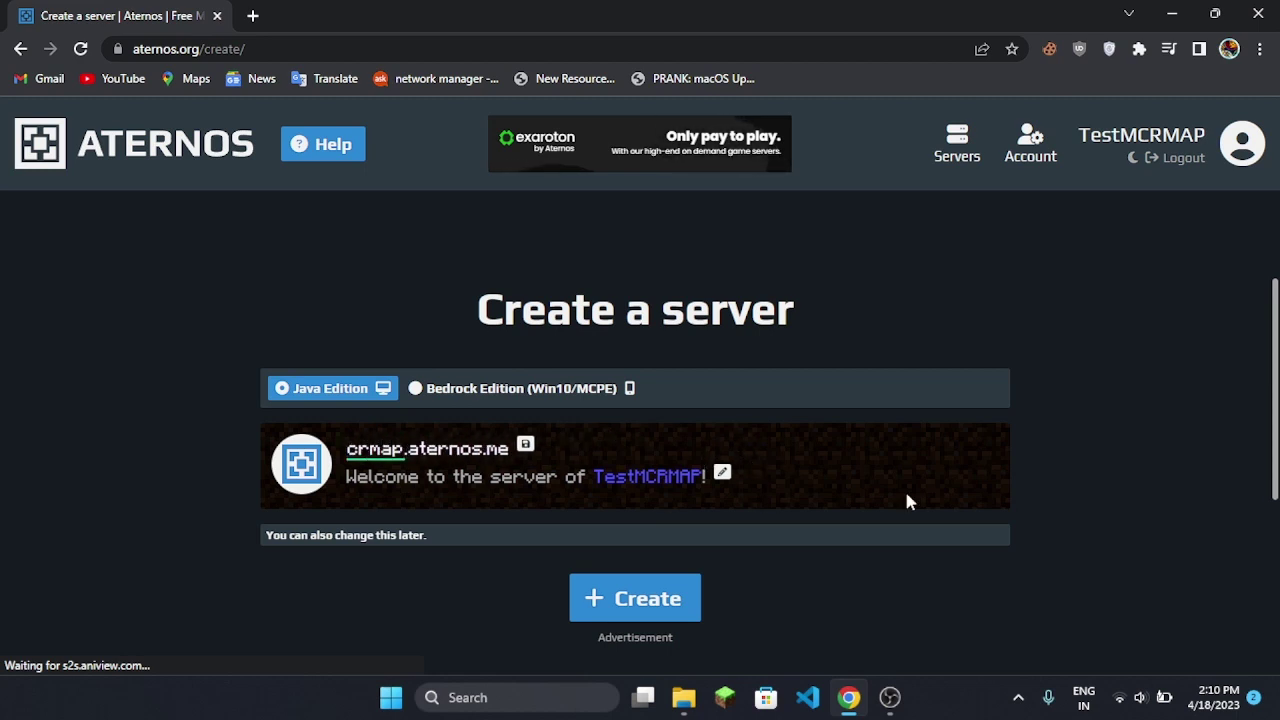
left_click(678, 607)
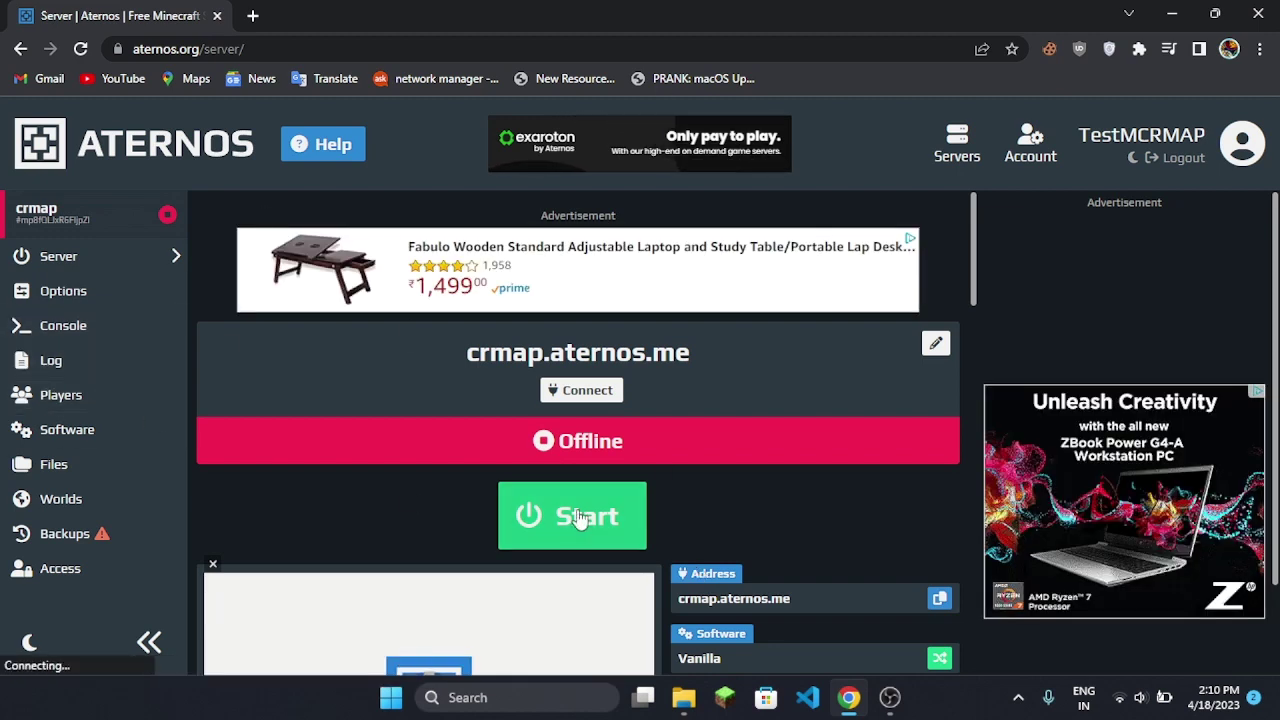
Install Paper/Bukkit version 1.19.2 as crmap's server software
left_click(125, 445)
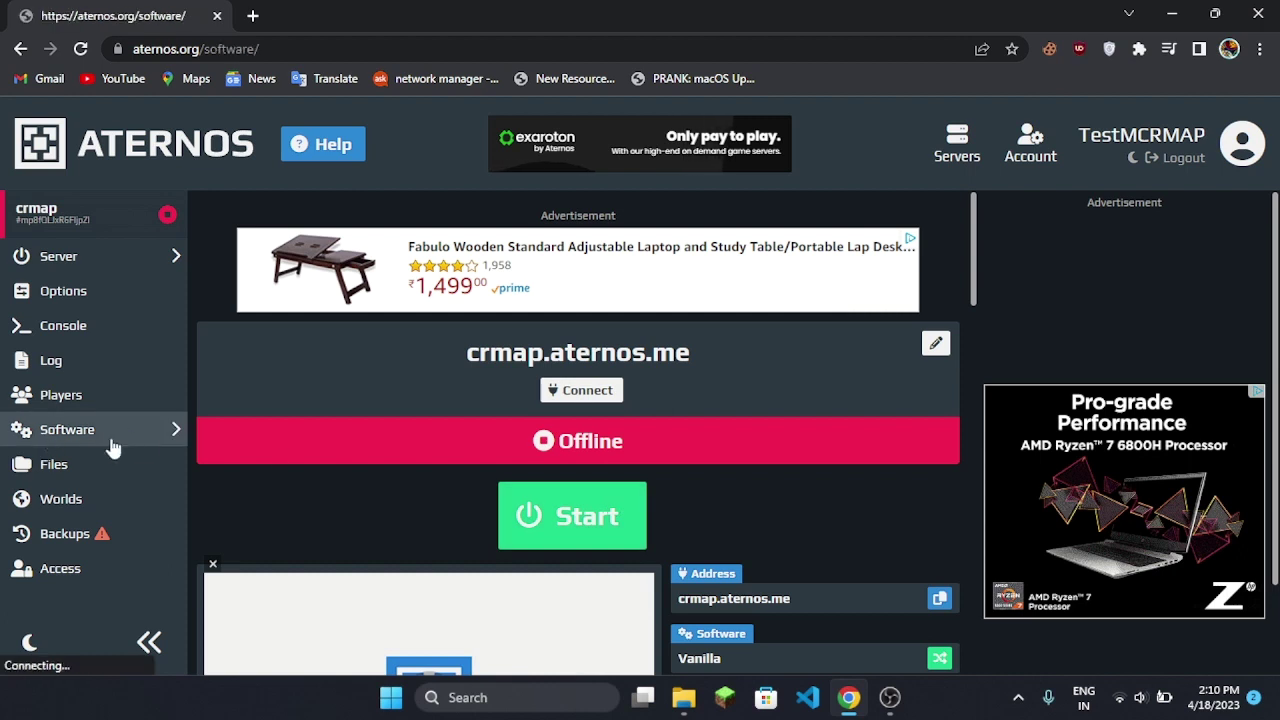
scroll(500, 405, "down", 1)
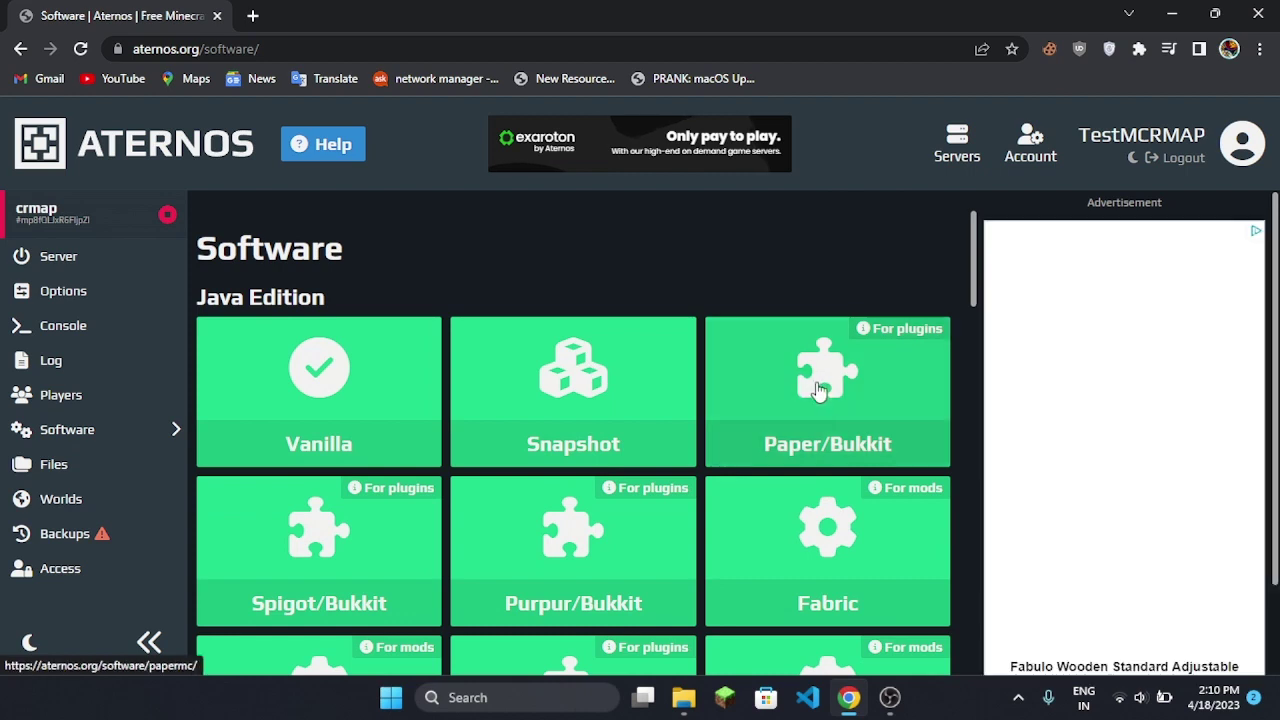
scroll(697, 607, "down", 1)
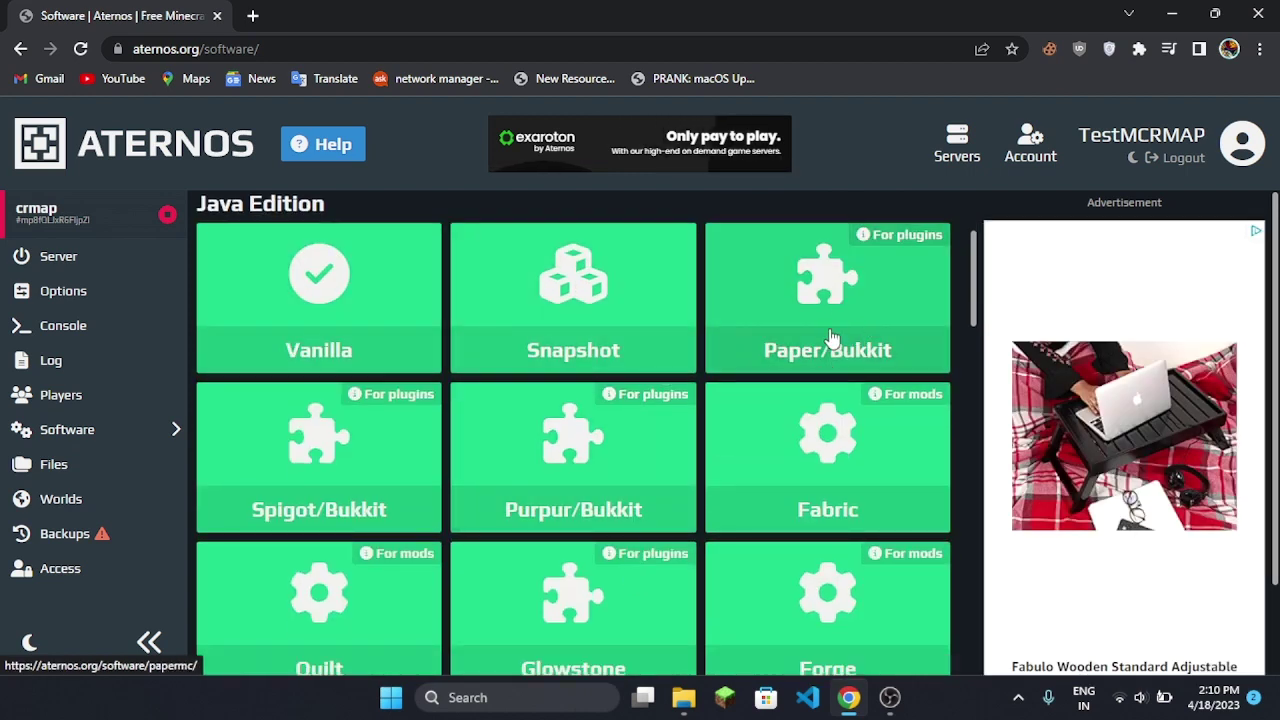
left_click(890, 315)
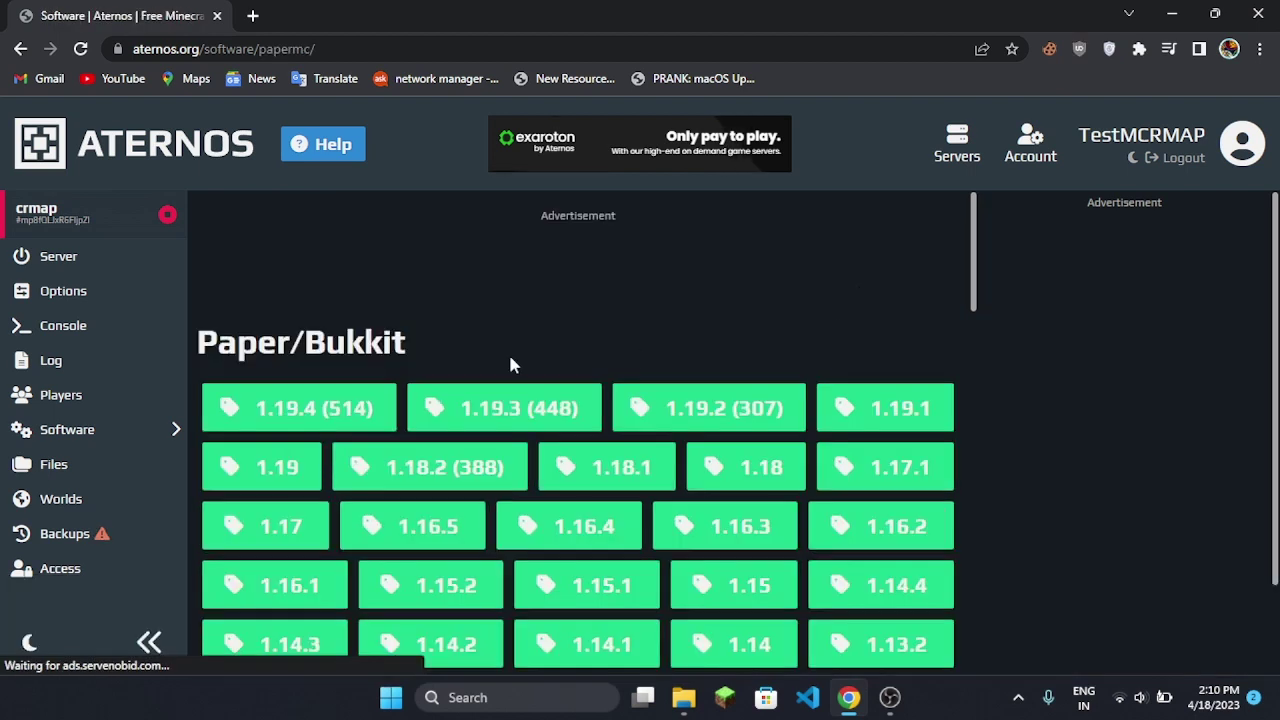
scroll(520, 360, "down", 1)
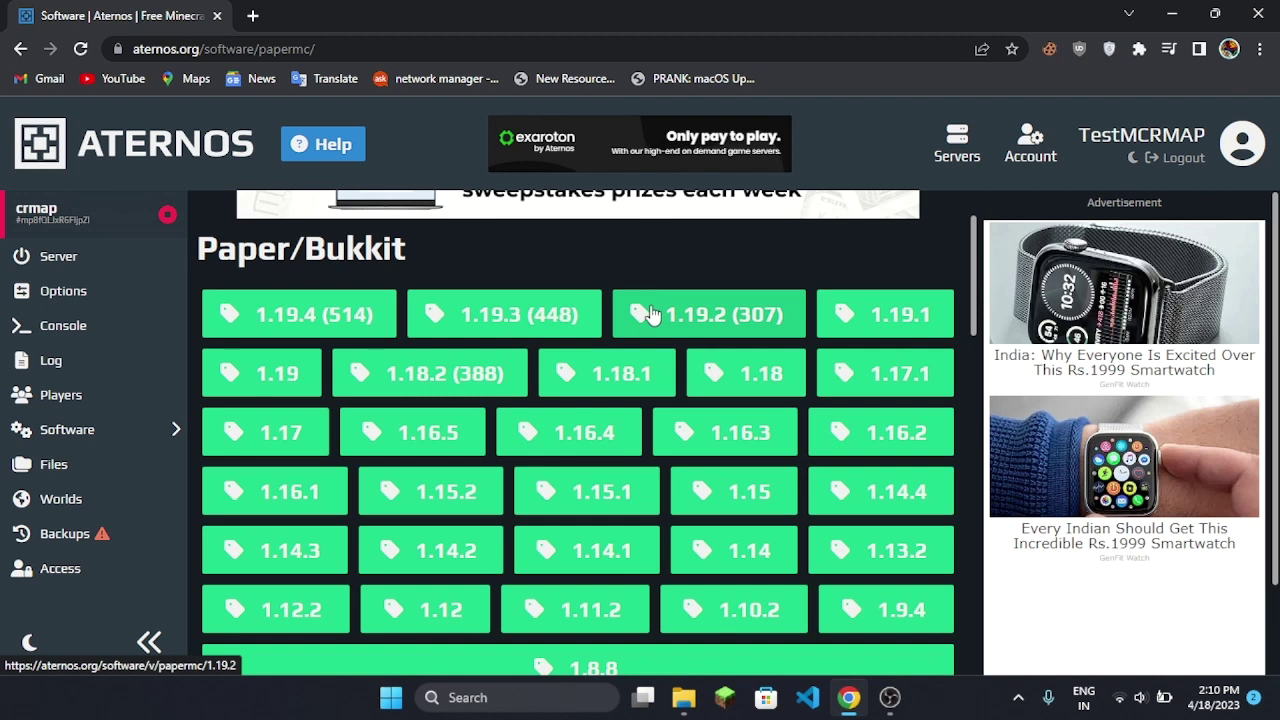
left_click(745, 316)
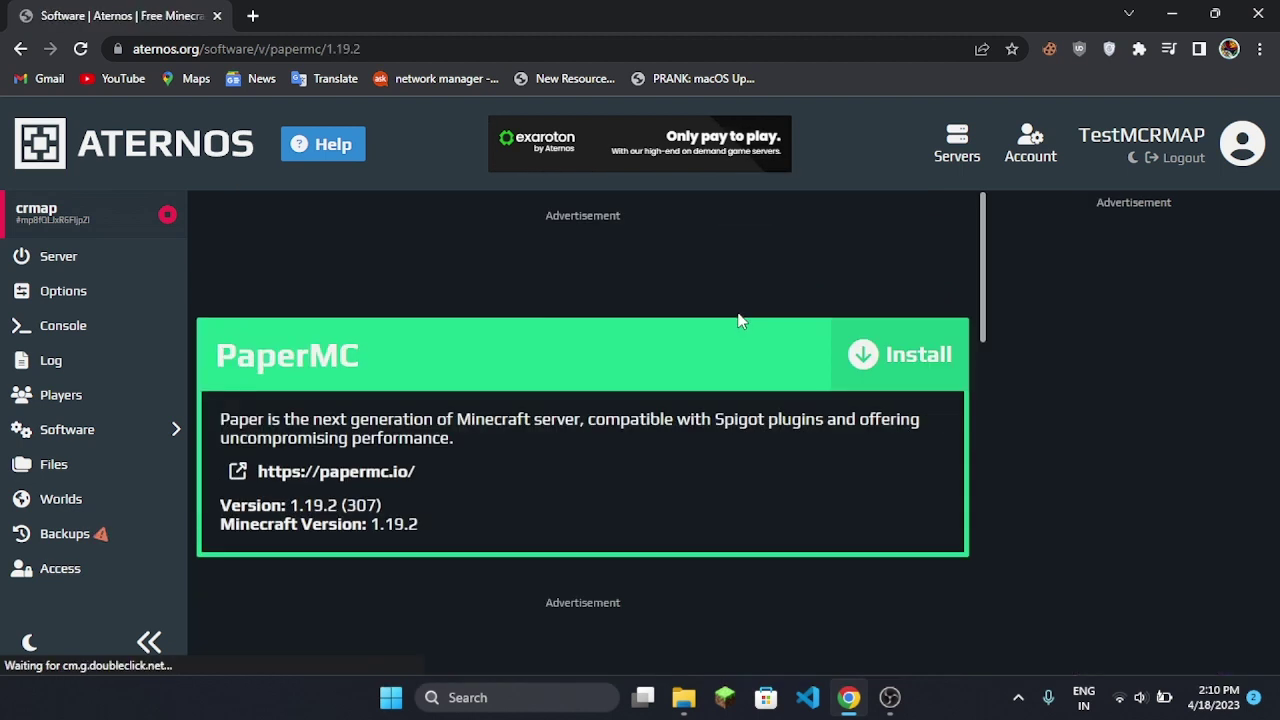
left_click(908, 358)
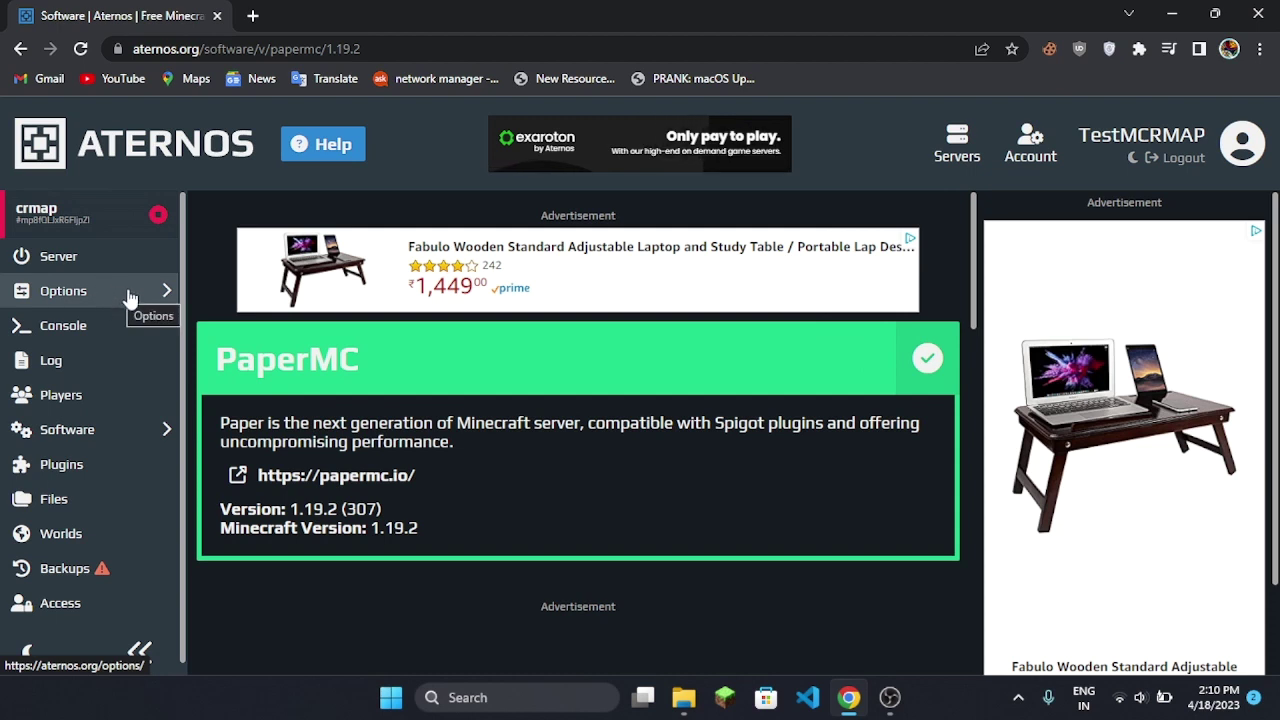
Set the server's player slot limit to 500
left_click(130, 299)
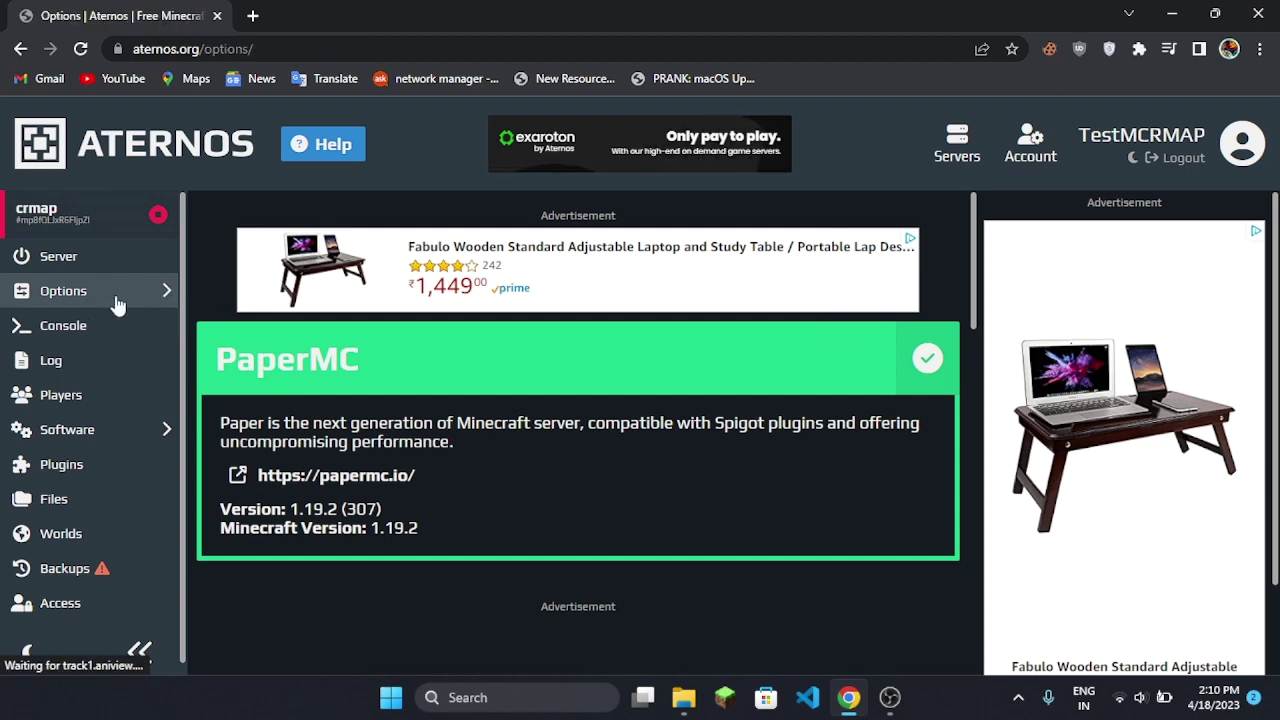
scroll(518, 300, "down", 2)
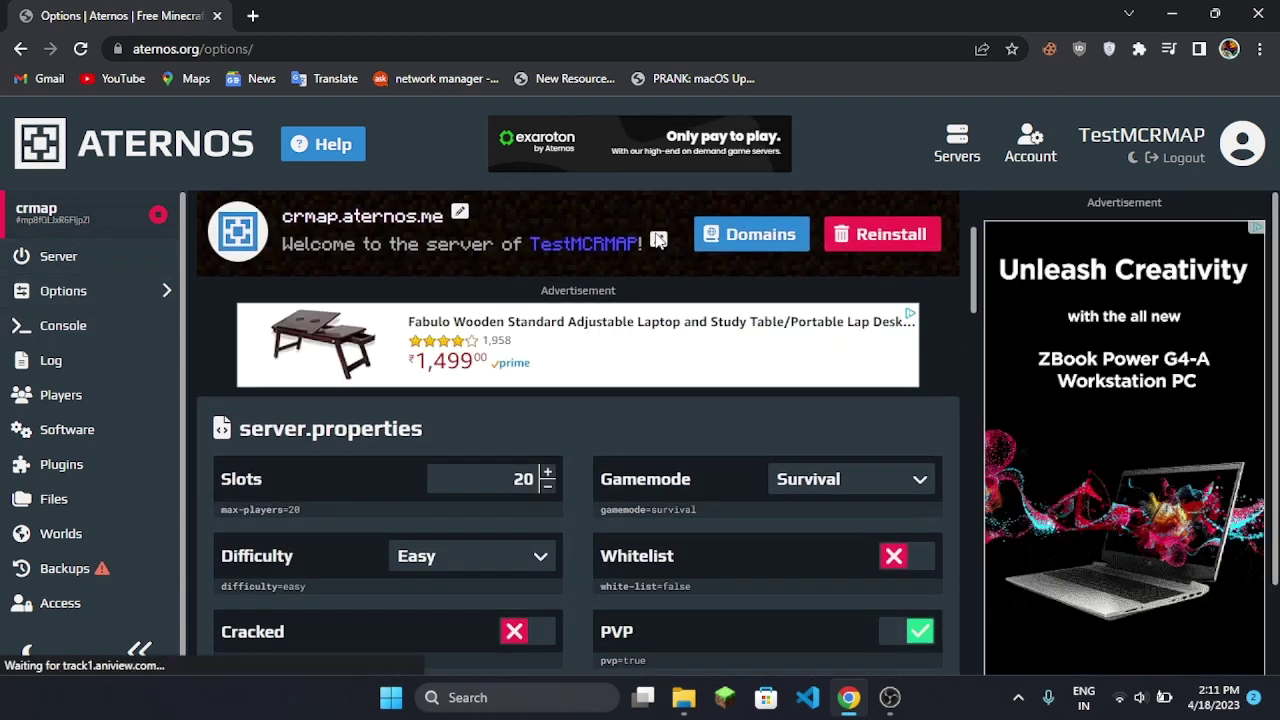
scroll(500, 386, "down", 1)
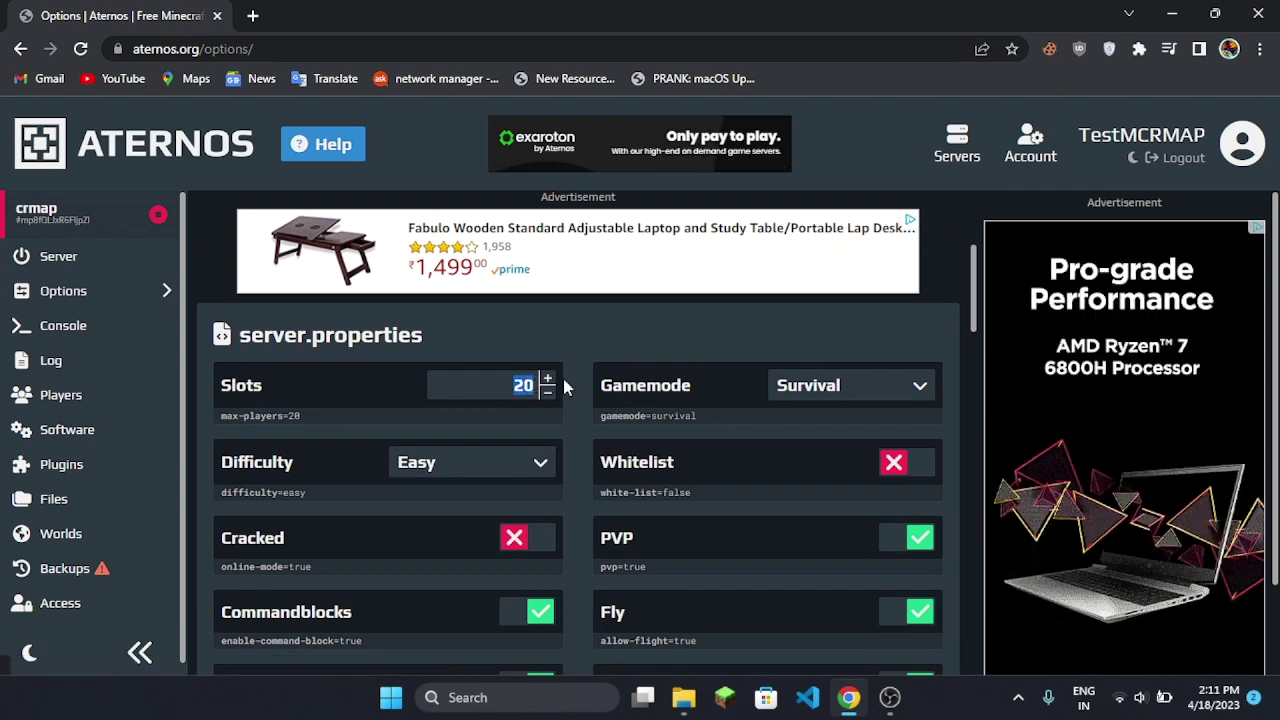
type("2")
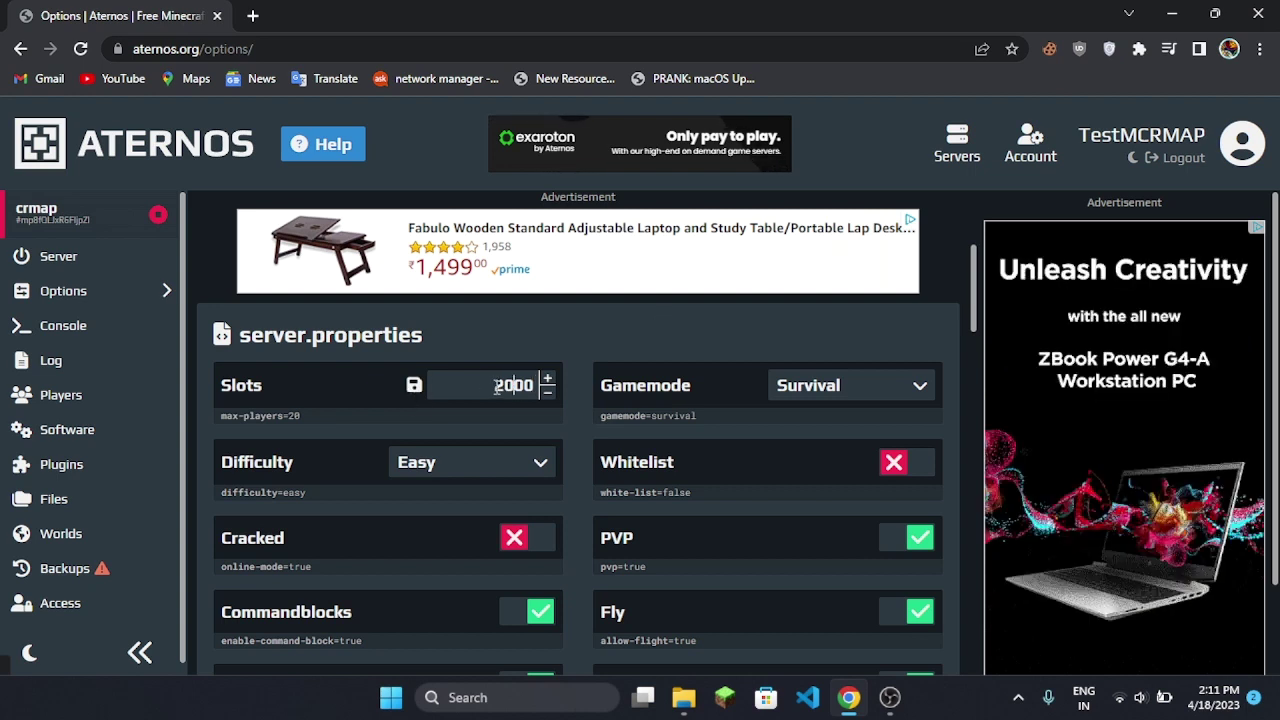
left_click_drag(497, 388, 545, 390)
type("500")
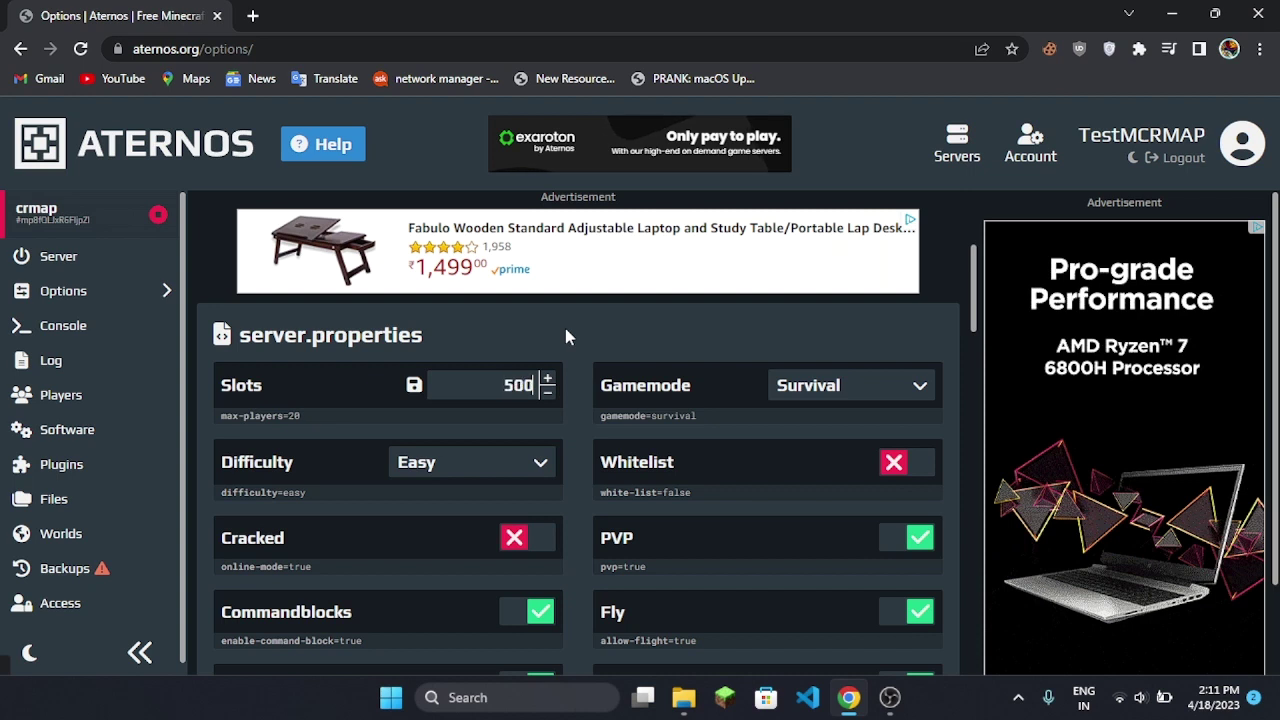
left_click(413, 387)
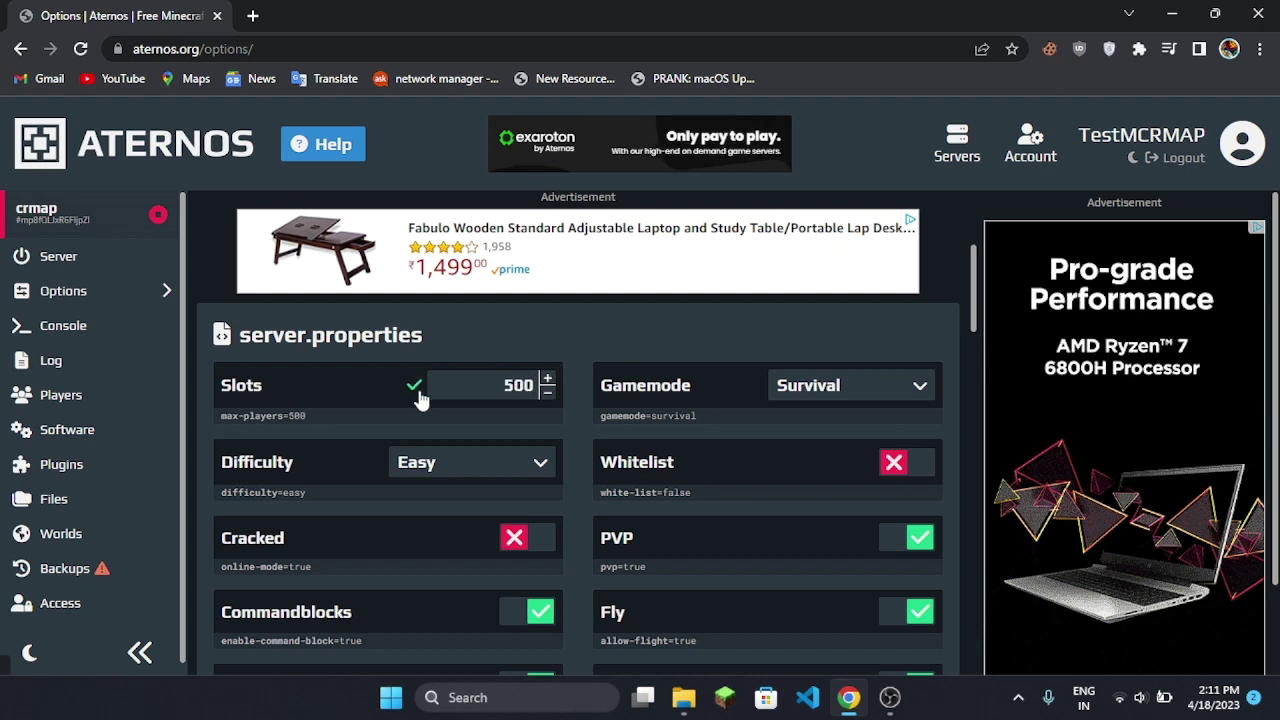
Set difficulty to Normal, enable Cracked mode (online-mode off), and review the options
left_click(476, 465)
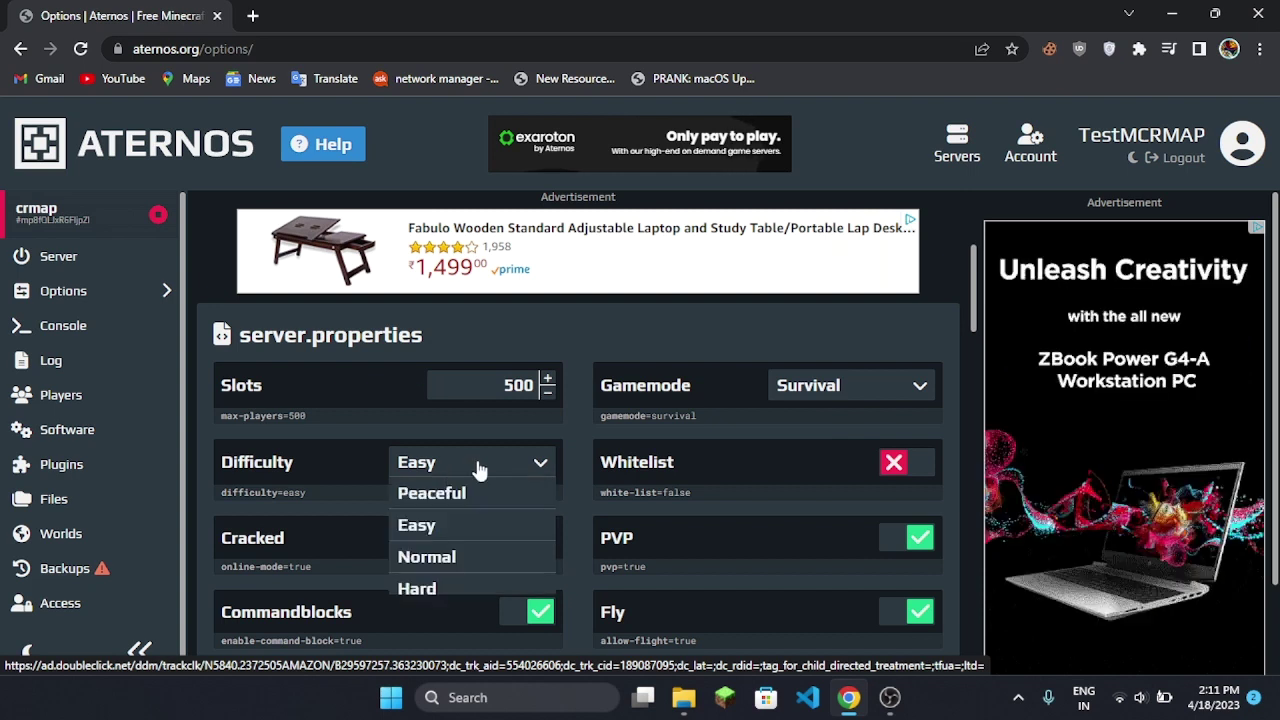
left_click(452, 558)
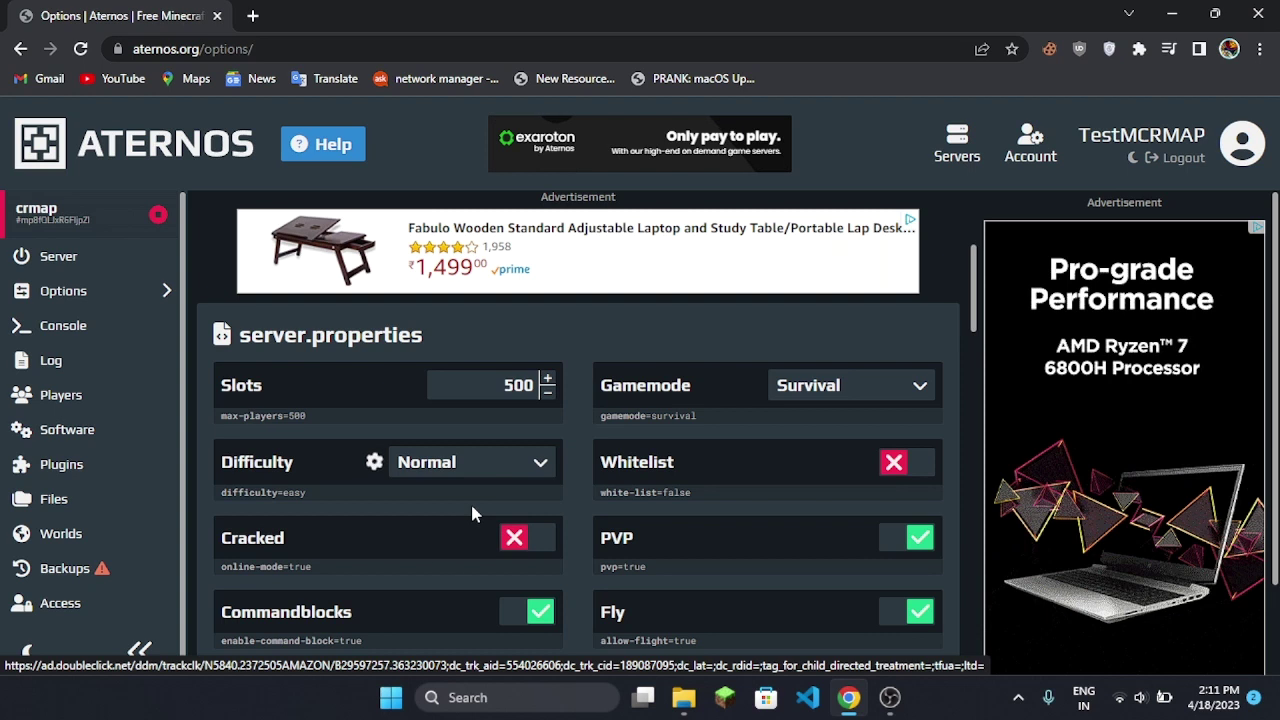
scroll(360, 490, "down", 1)
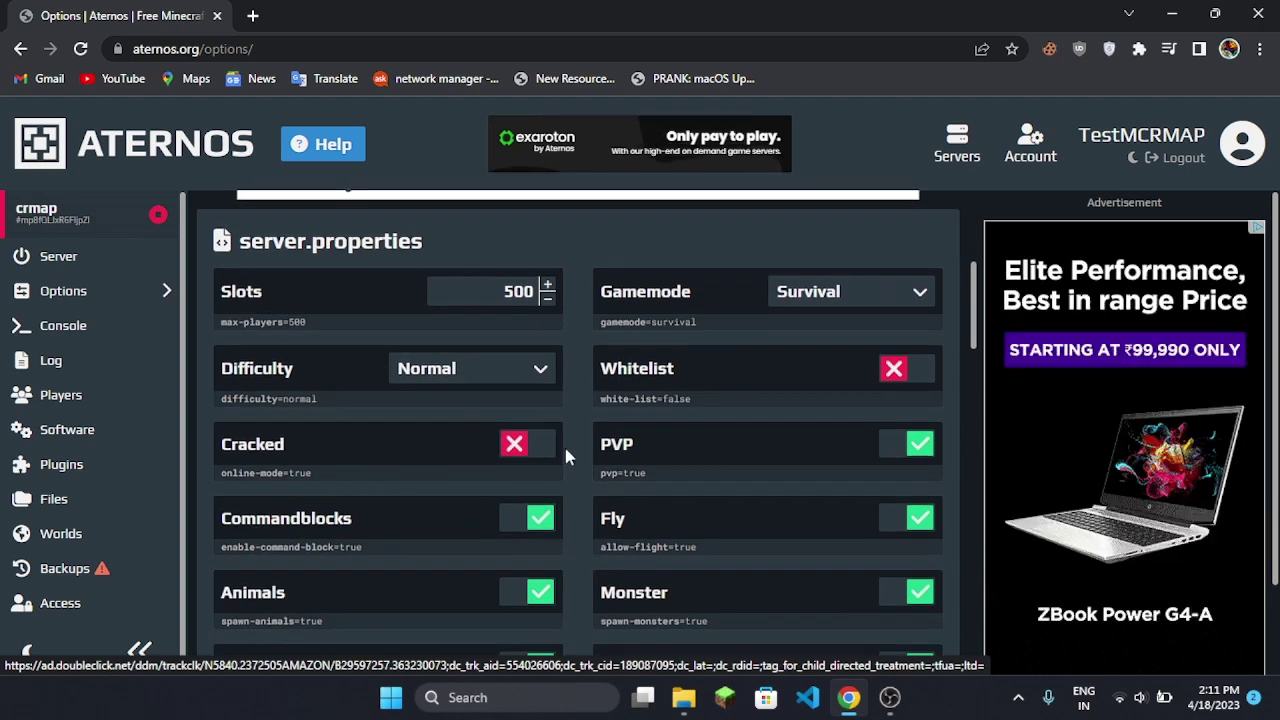
left_click(538, 448)
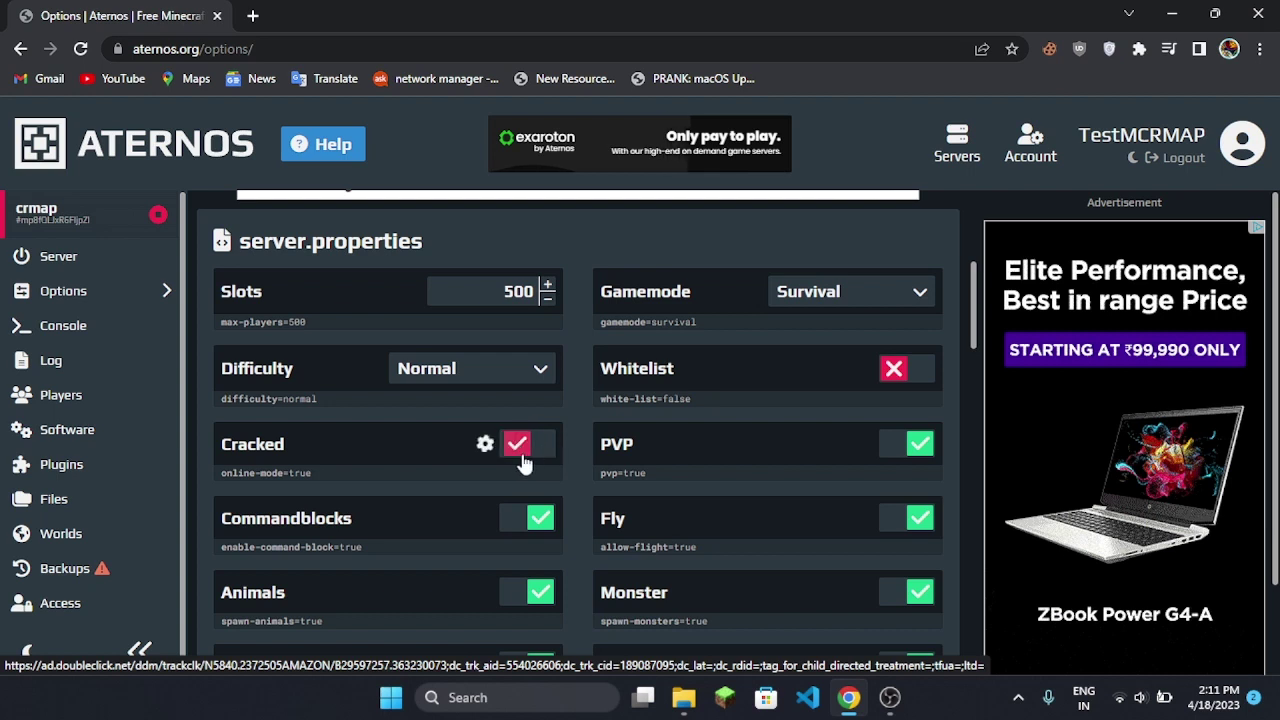
scroll(855, 395, "down", 2)
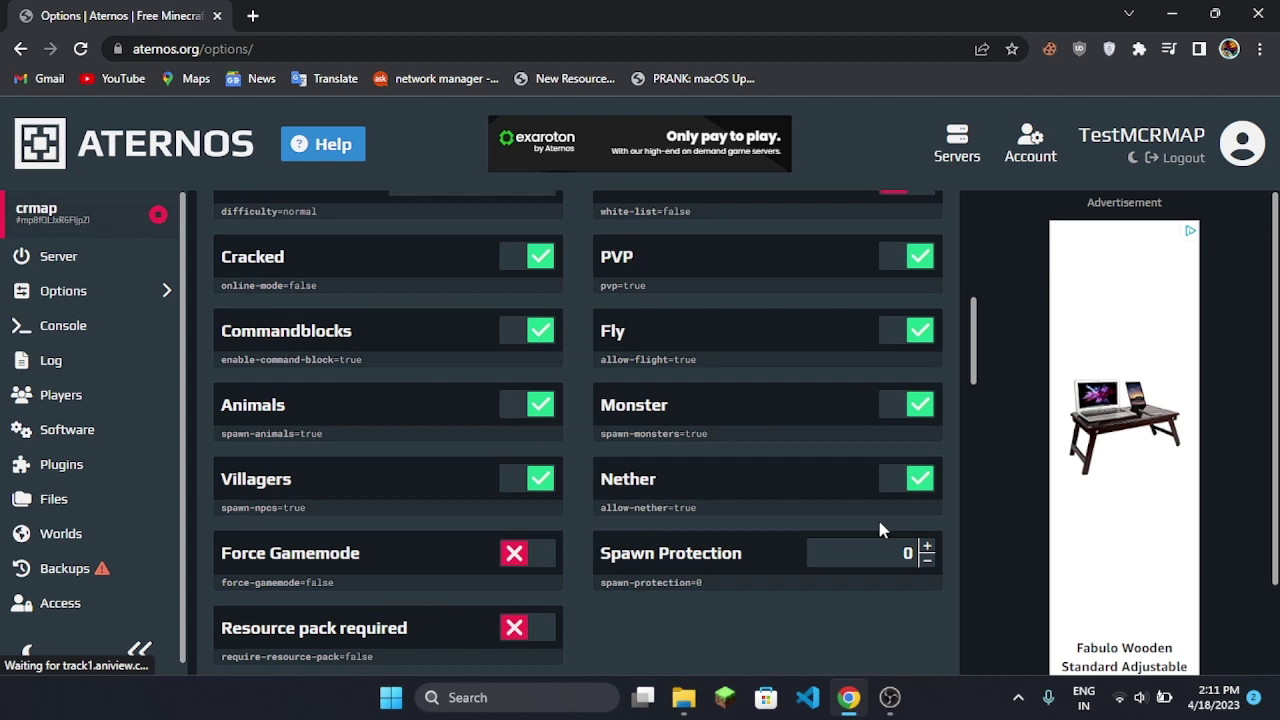
scroll(449, 523, "down", 1)
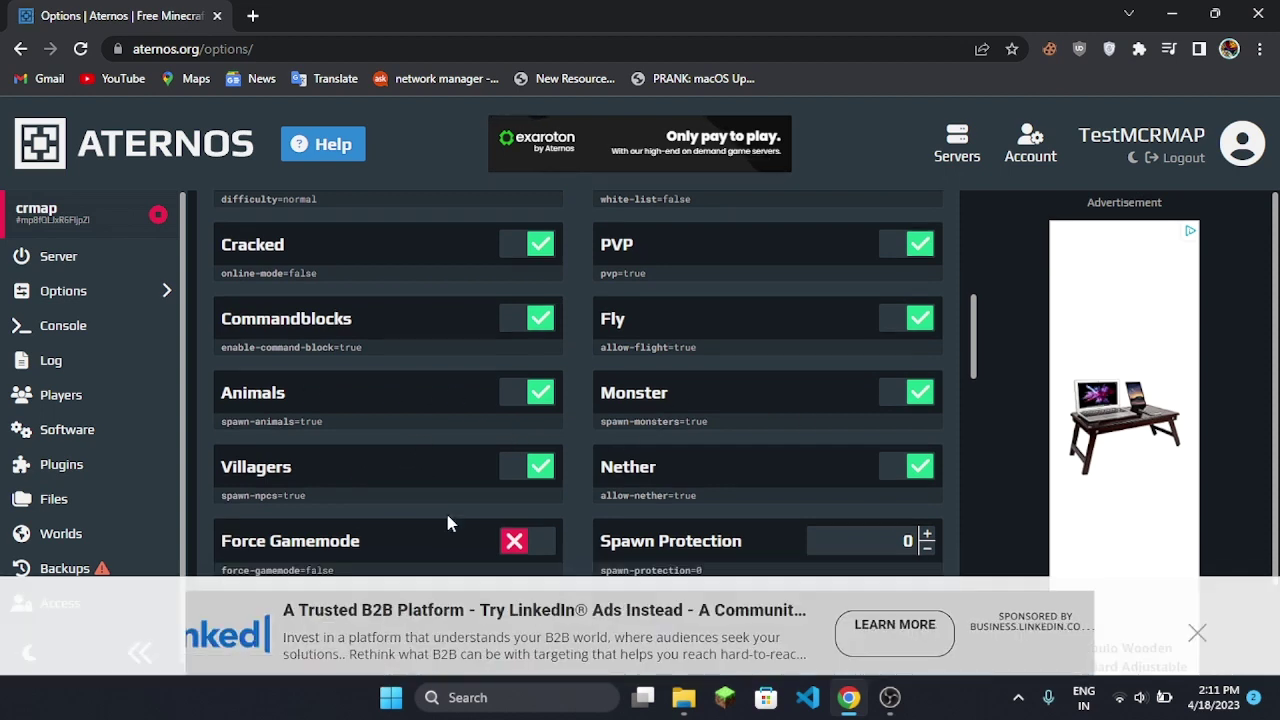
scroll(650, 460, "up", 1)
scroll(790, 400, "up", 1)
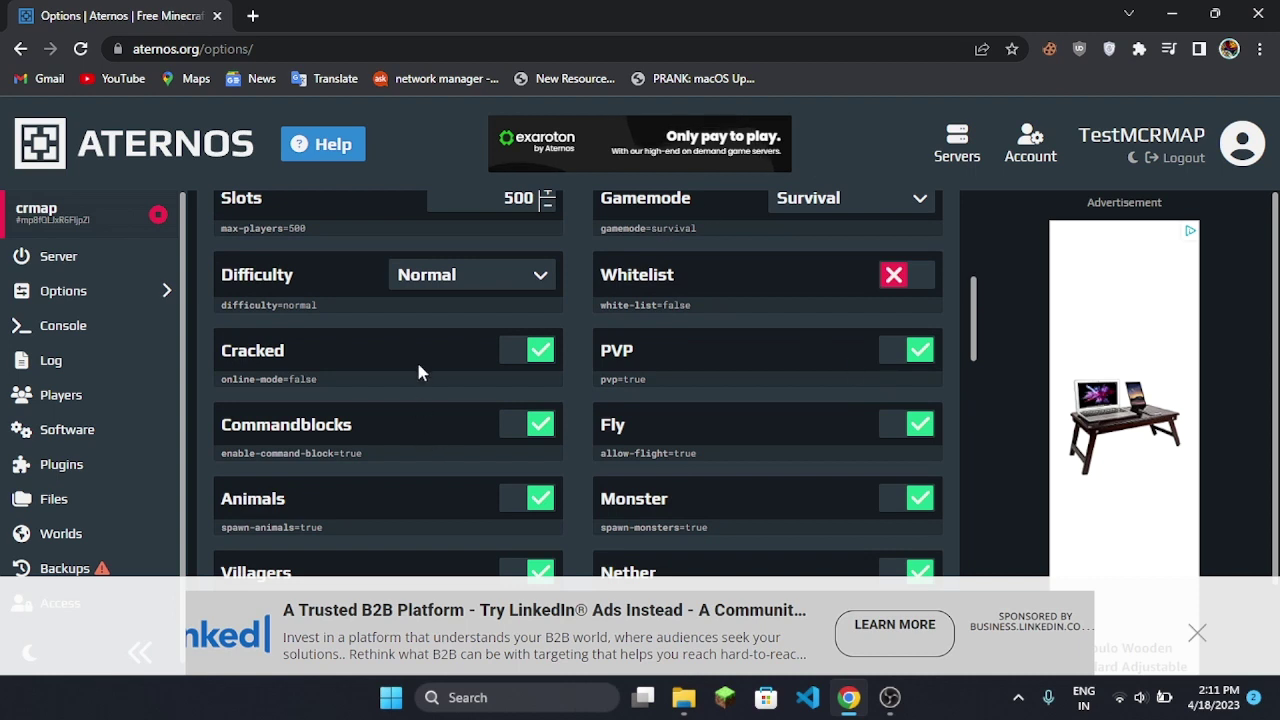
Start crmap, accept the EULA, and stop it once Online with 0/500 players
scroll(420, 372, "down", 4)
left_click(63, 290)
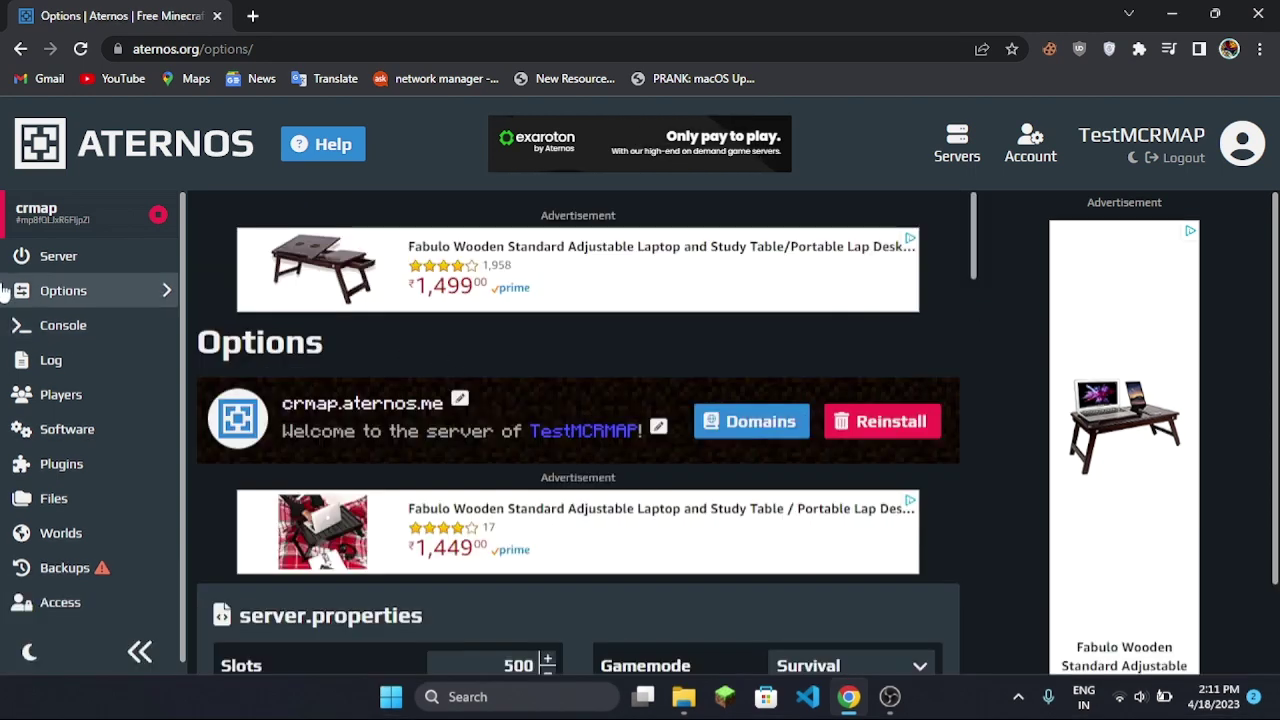
left_click(78, 270)
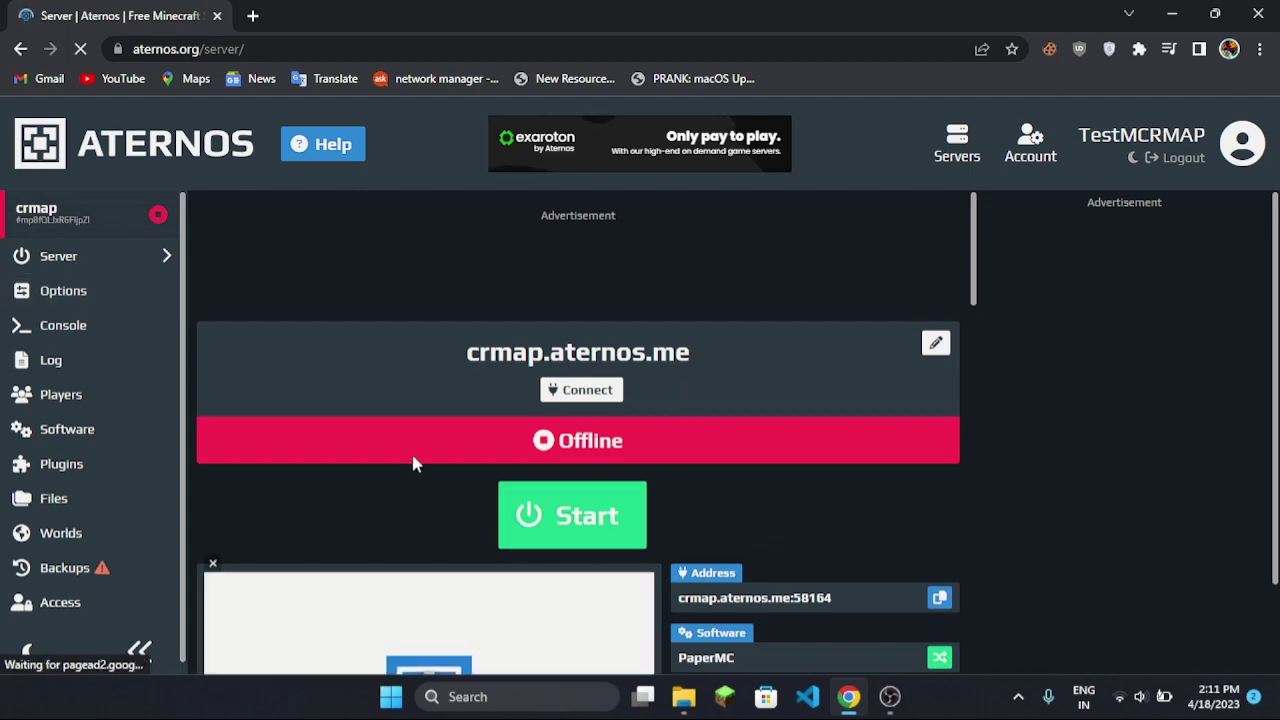
left_click(556, 508)
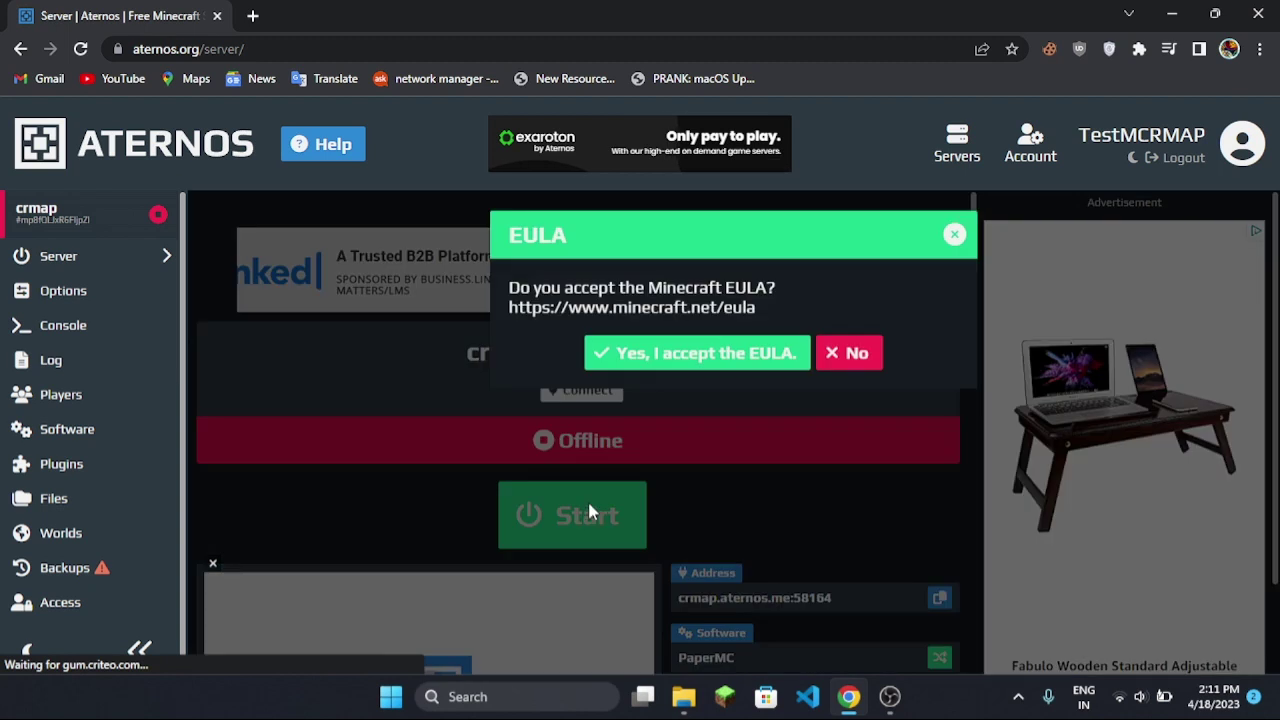
left_click(648, 354)
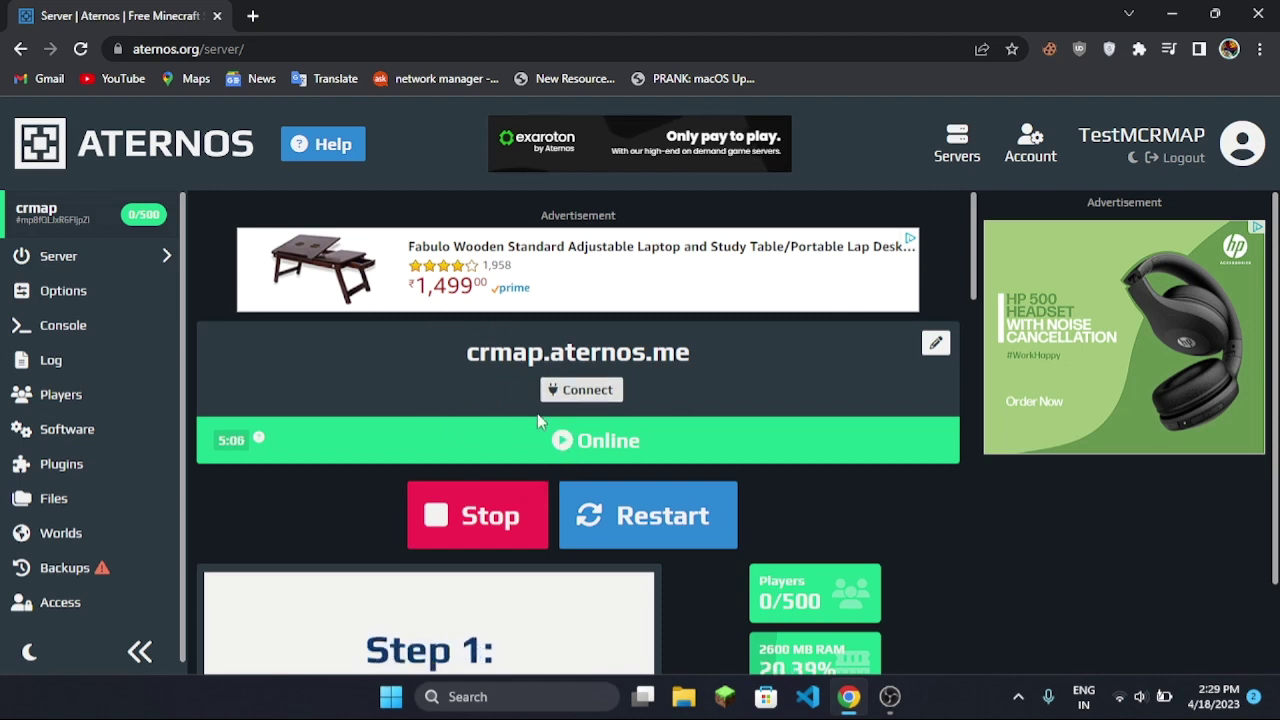
left_click(448, 528)
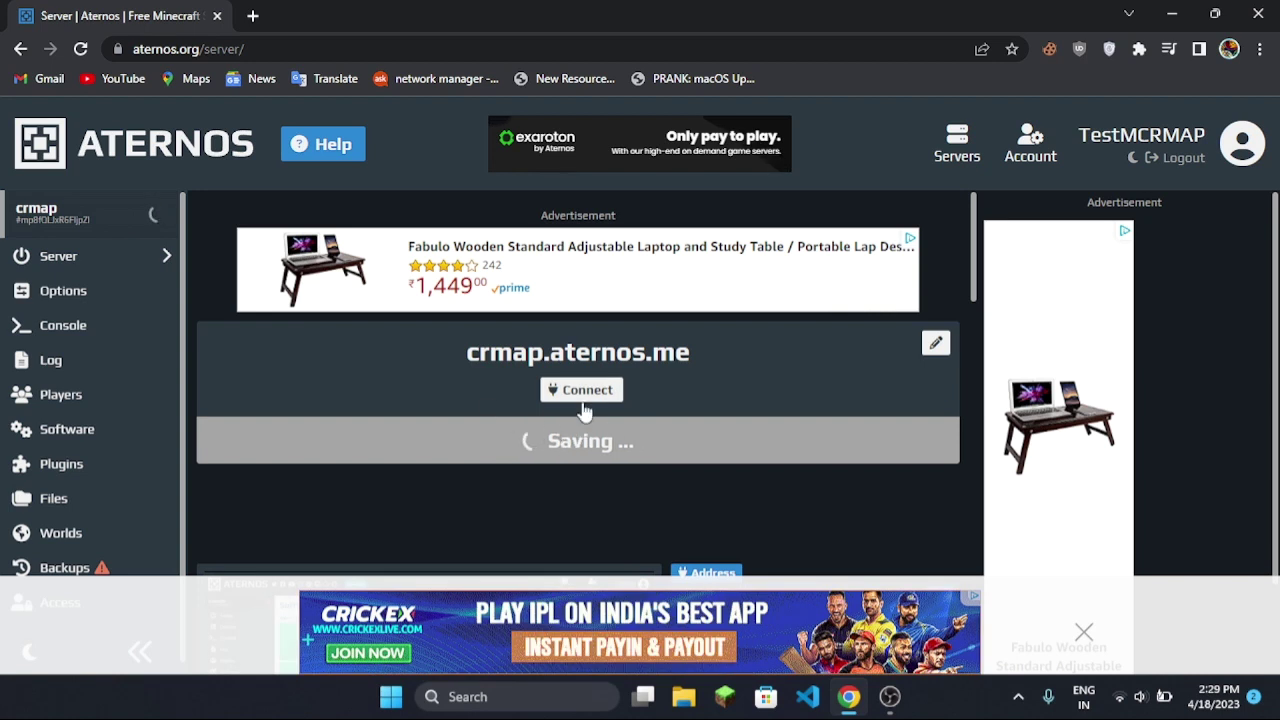
Regenerate the main overworld 'world' from the Worlds page and confirm
left_click(113, 544)
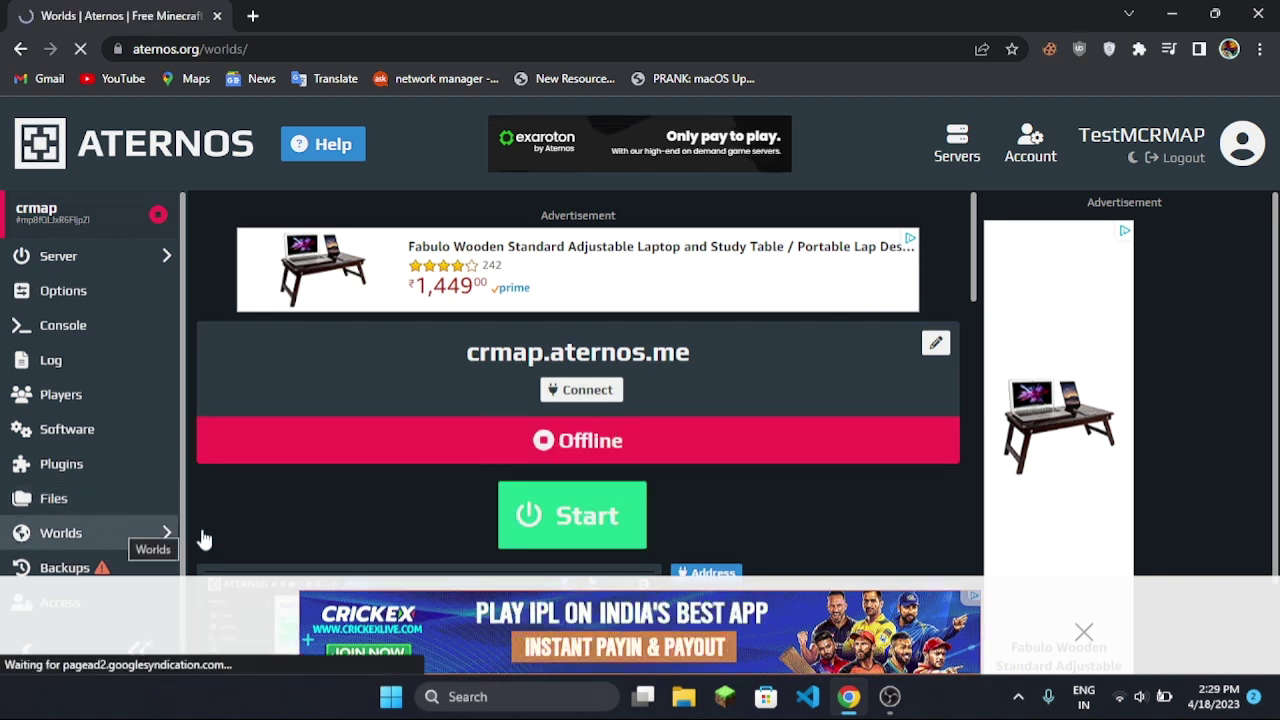
scroll(978, 315, "down", 1)
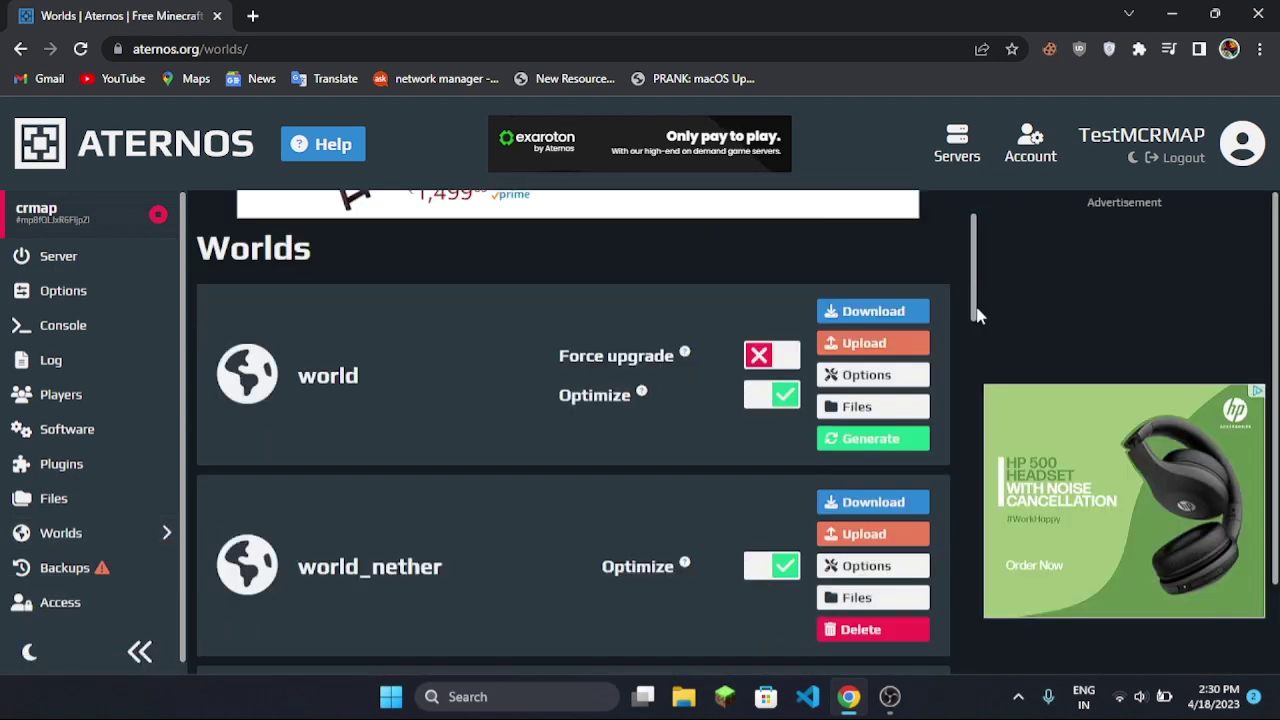
left_click(903, 455)
scroll(850, 450, "down", 3)
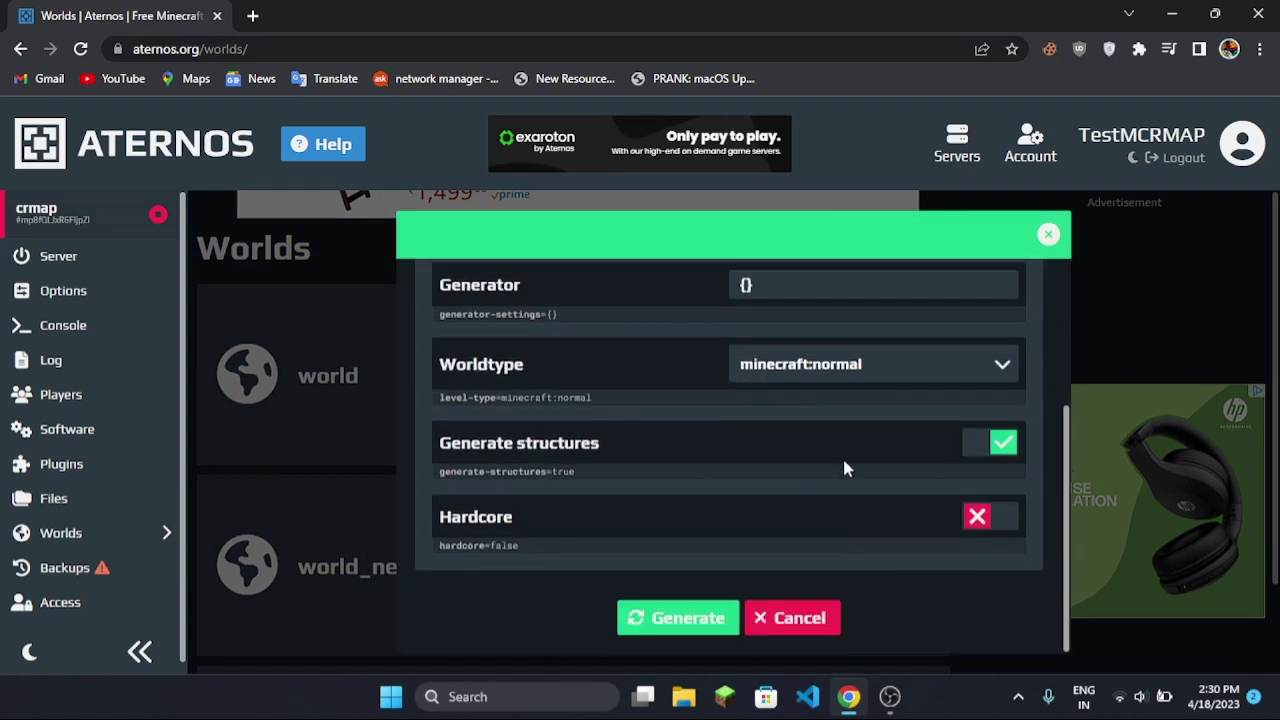
left_click(656, 612)
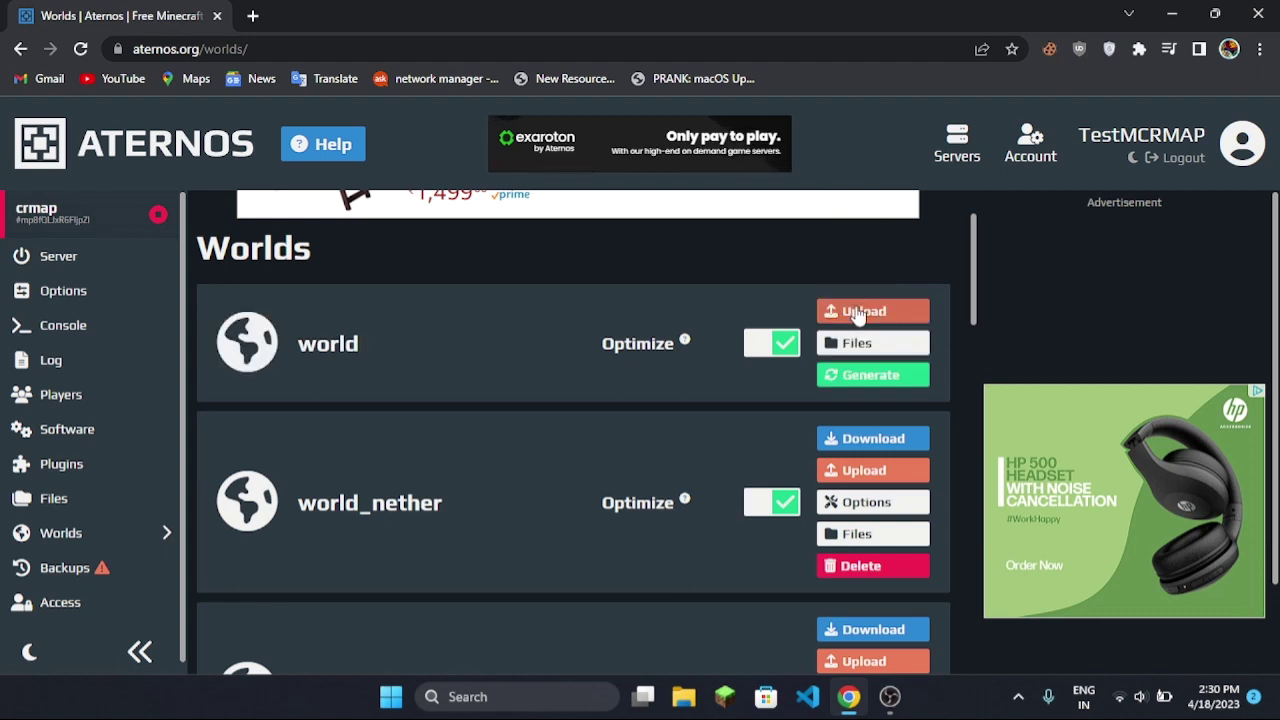
Upload the Best_Lobby ZIP archive as the server's main world
left_click(864, 313)
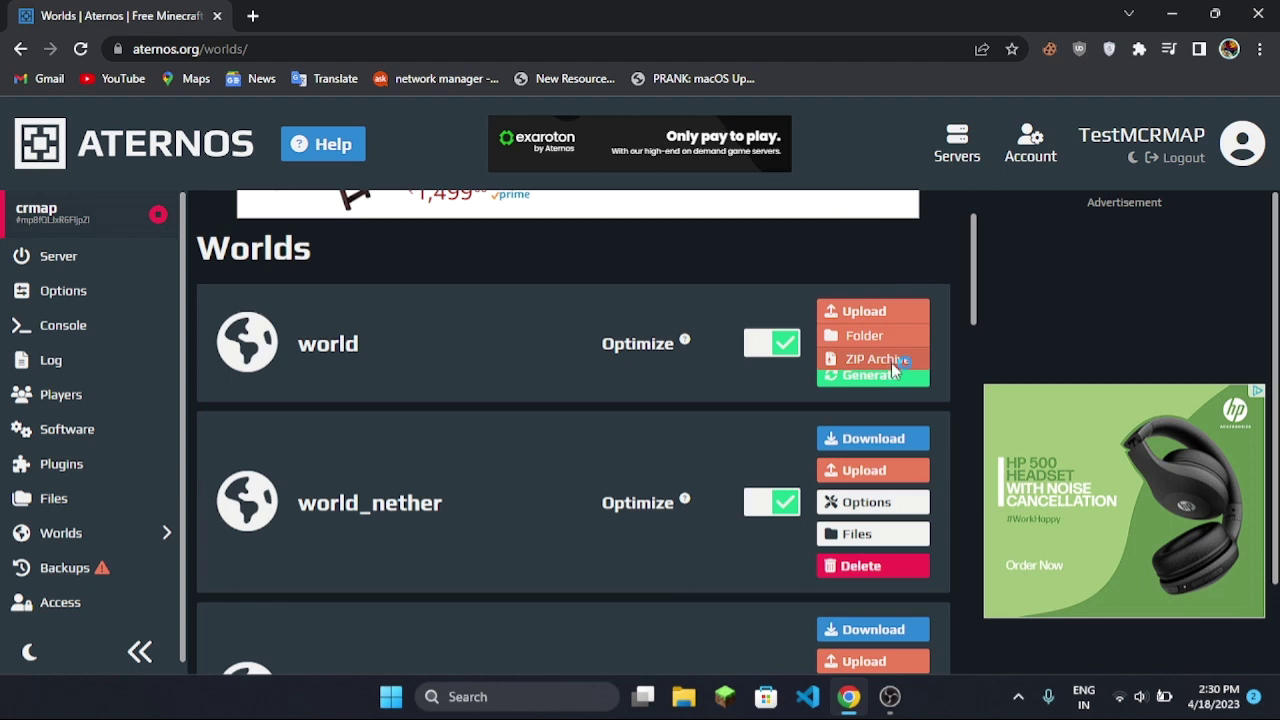
left_click(891, 362)
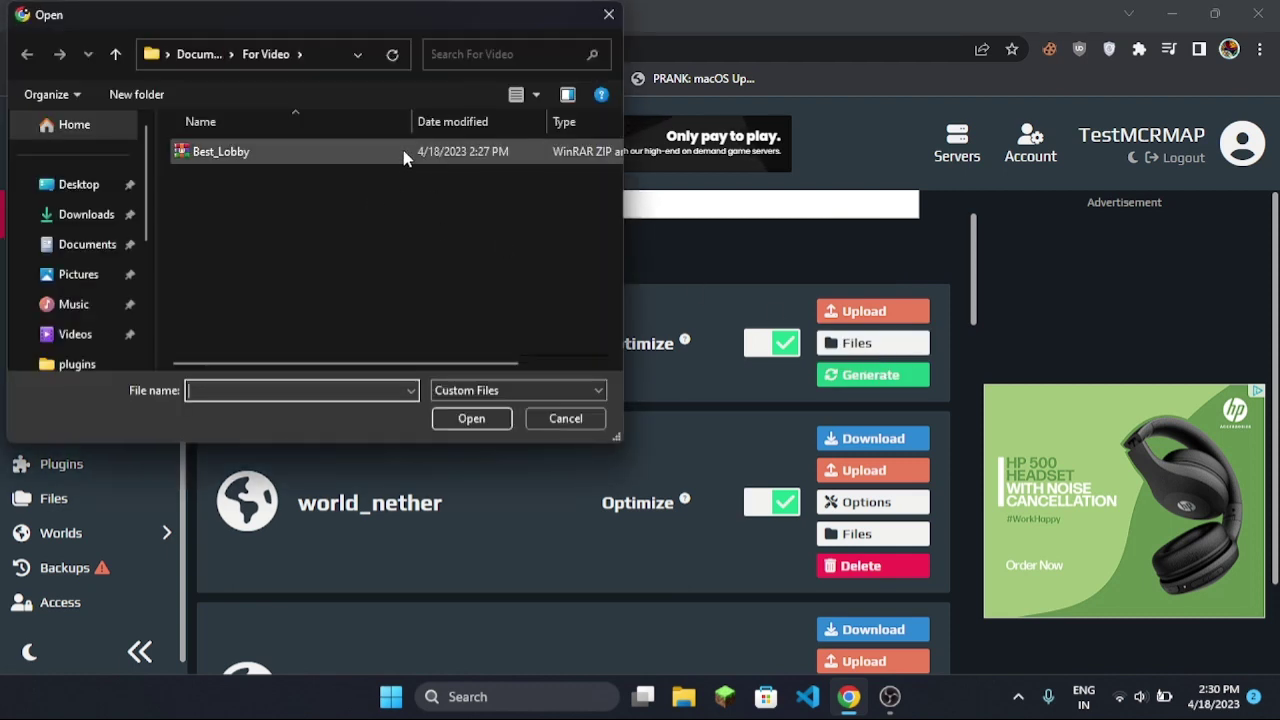
left_click(501, 162)
double_click(460, 162)
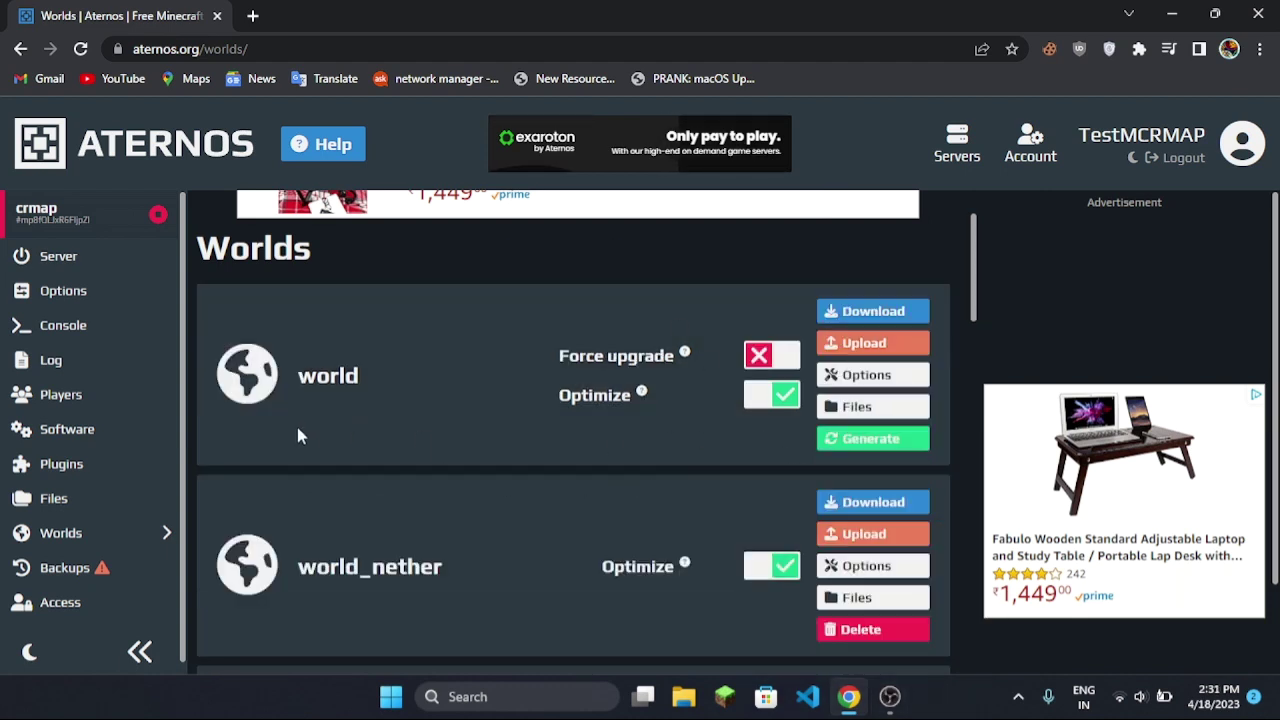
left_click(133, 473)
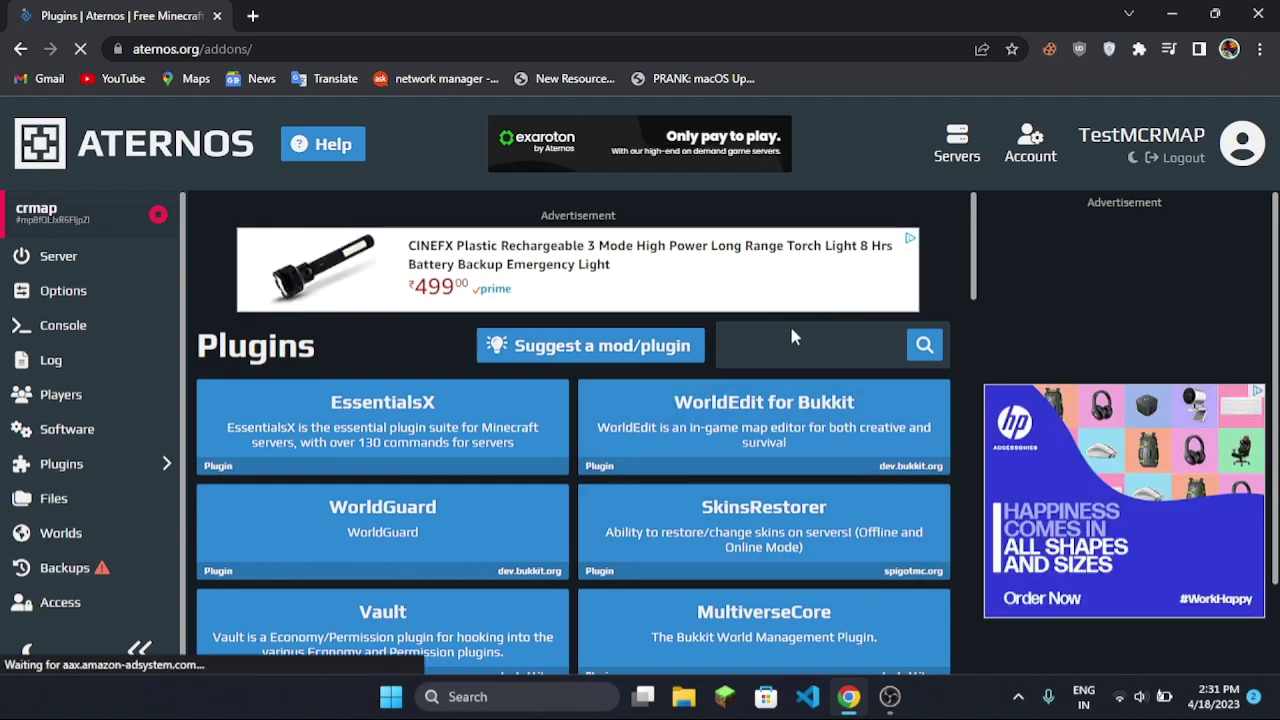
Search the plugin catalogue for ProtocolLib and install build 636
left_click(780, 343)
type("protocollib")
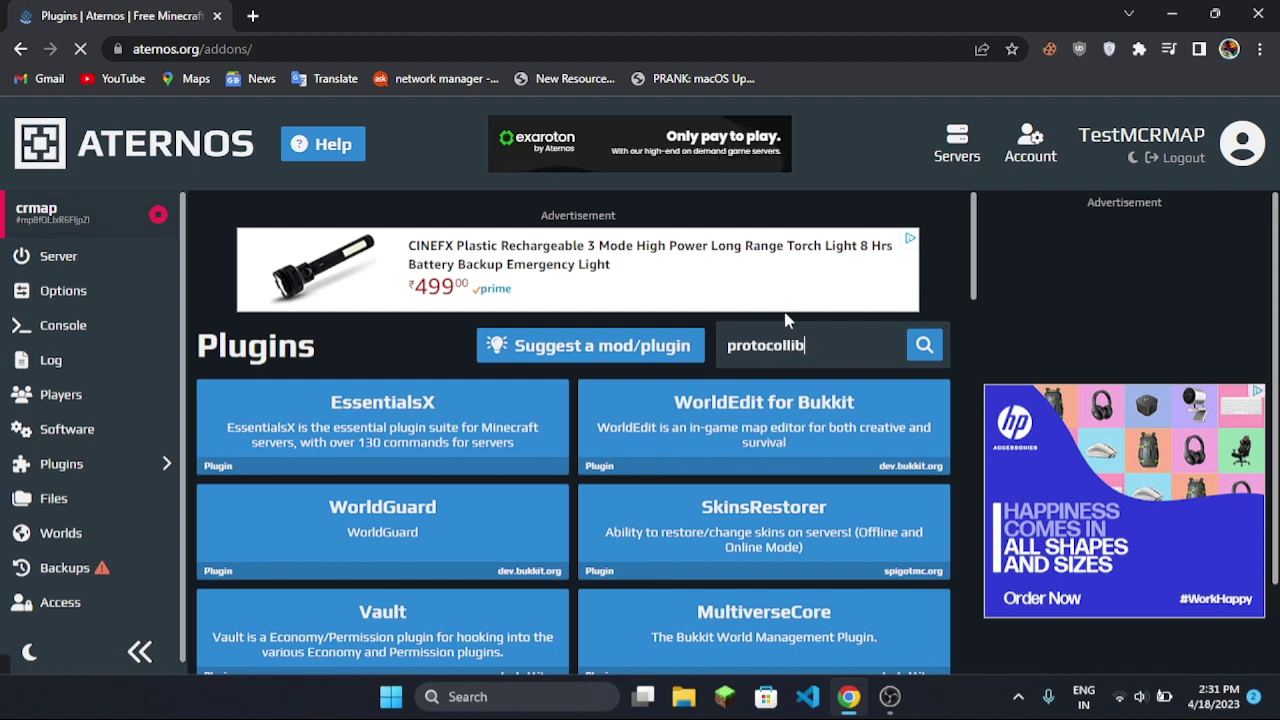
key("Return")
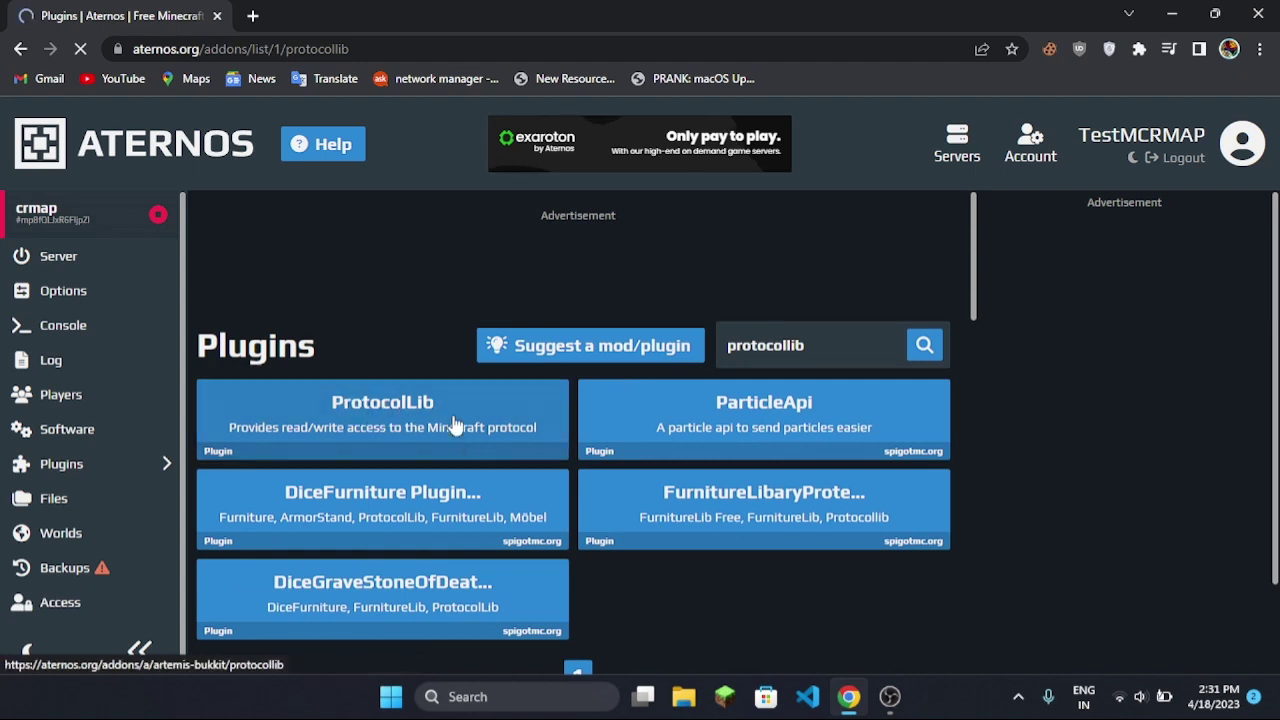
scroll(586, 471, "down", 1)
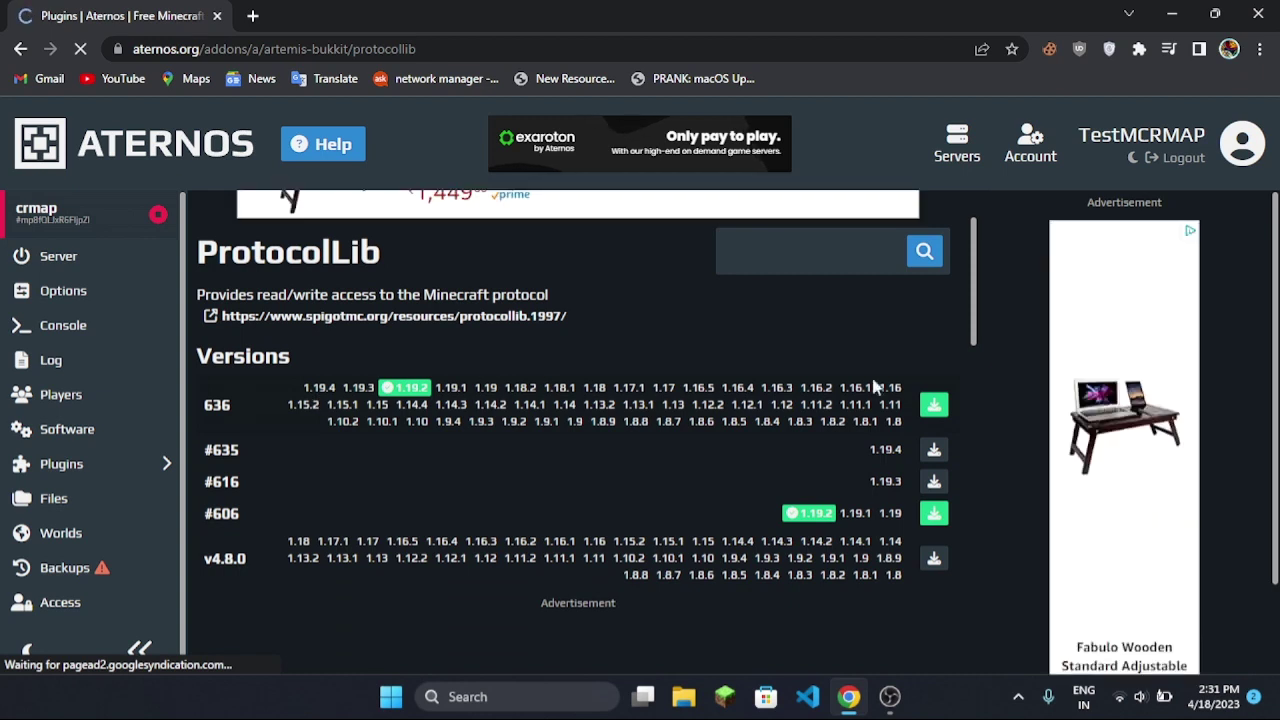
left_click(945, 410)
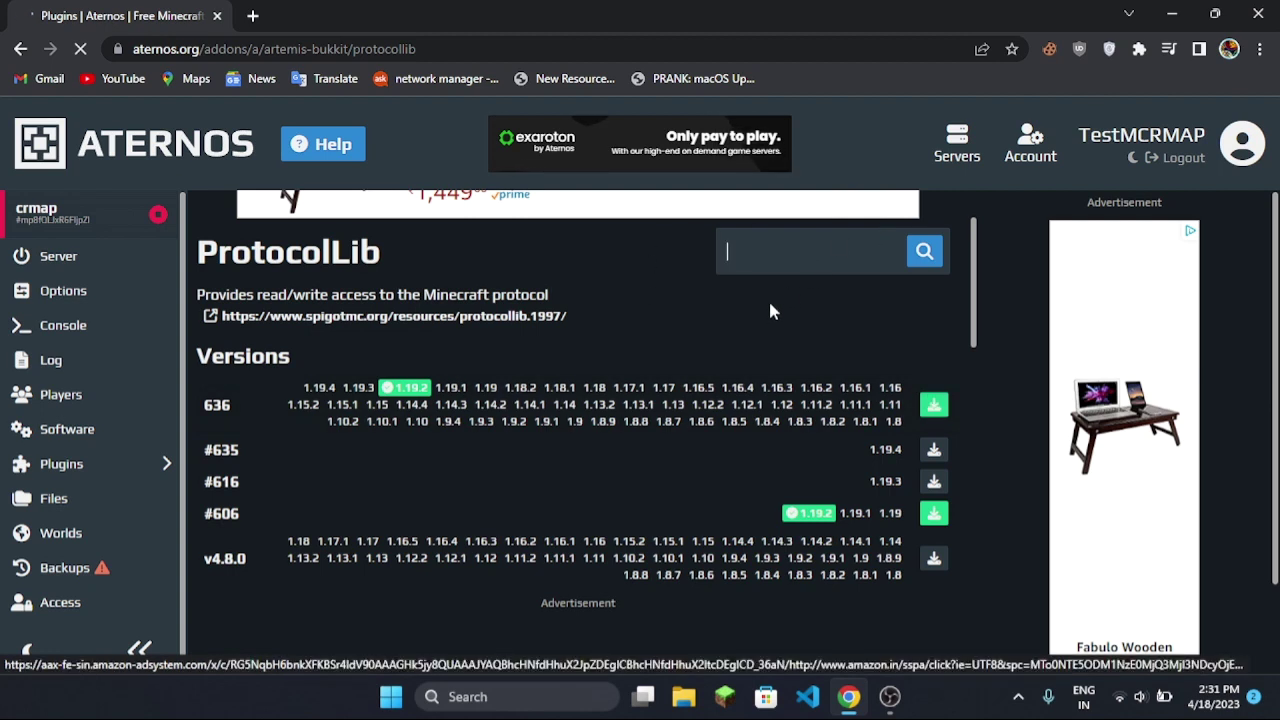
Search for ViaVersion and install version 4.6.2
type("viaver")
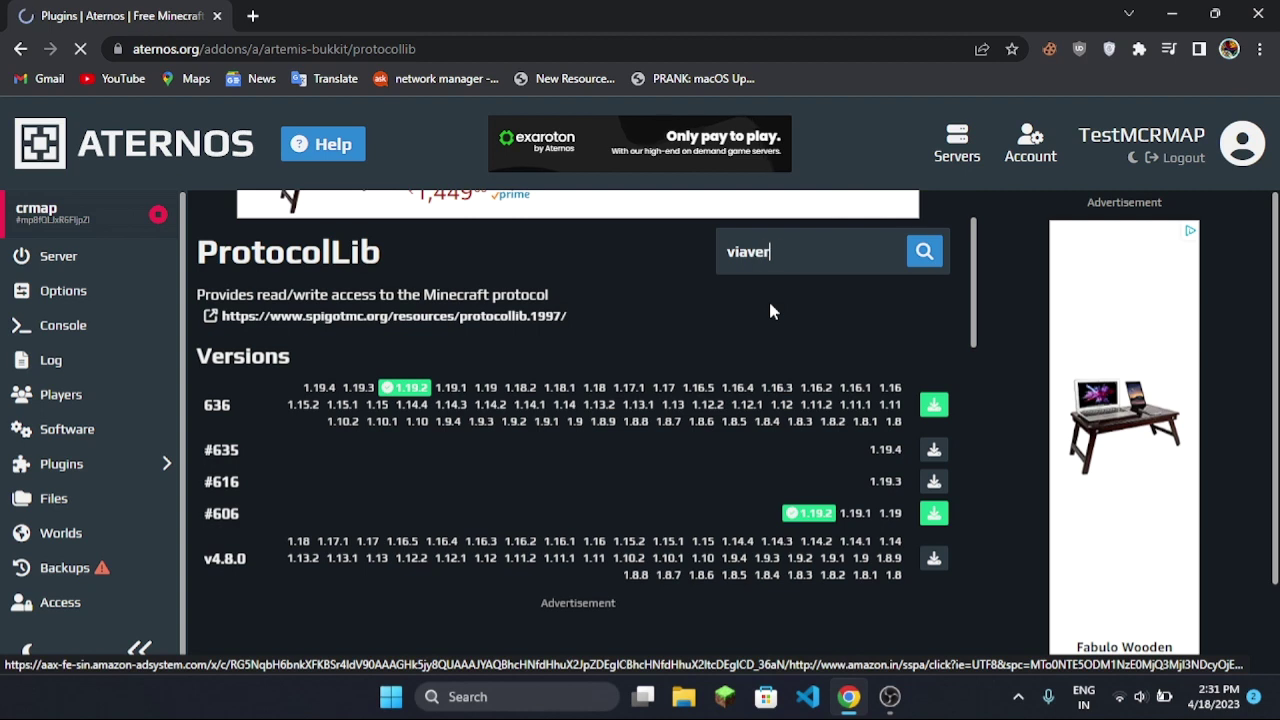
type("sion")
key("Return")
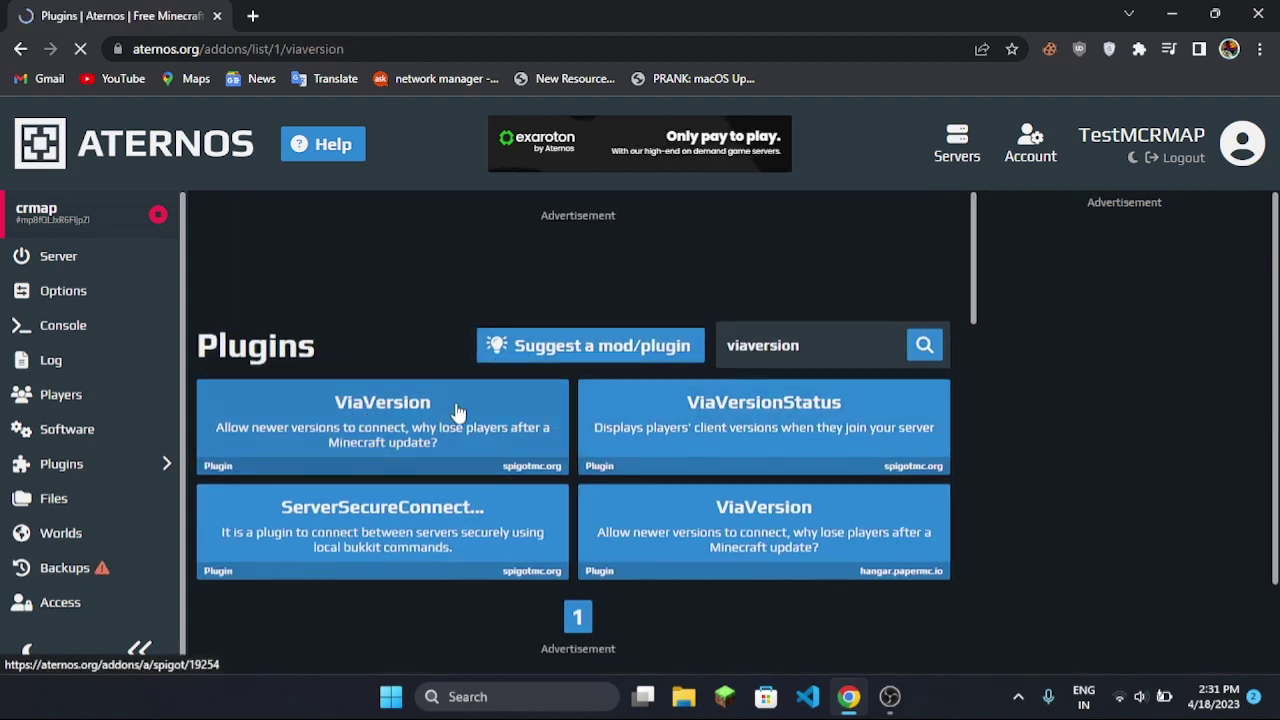
left_click(418, 415)
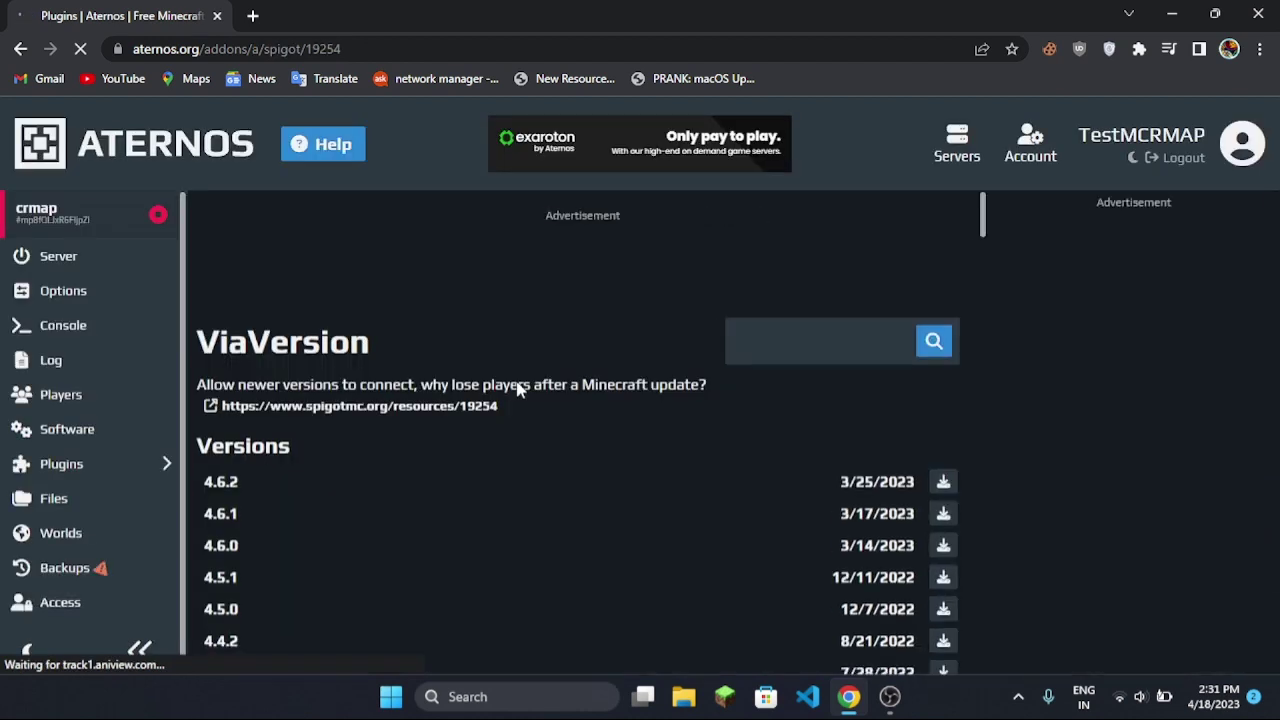
left_click(935, 487)
type("viabackwards")
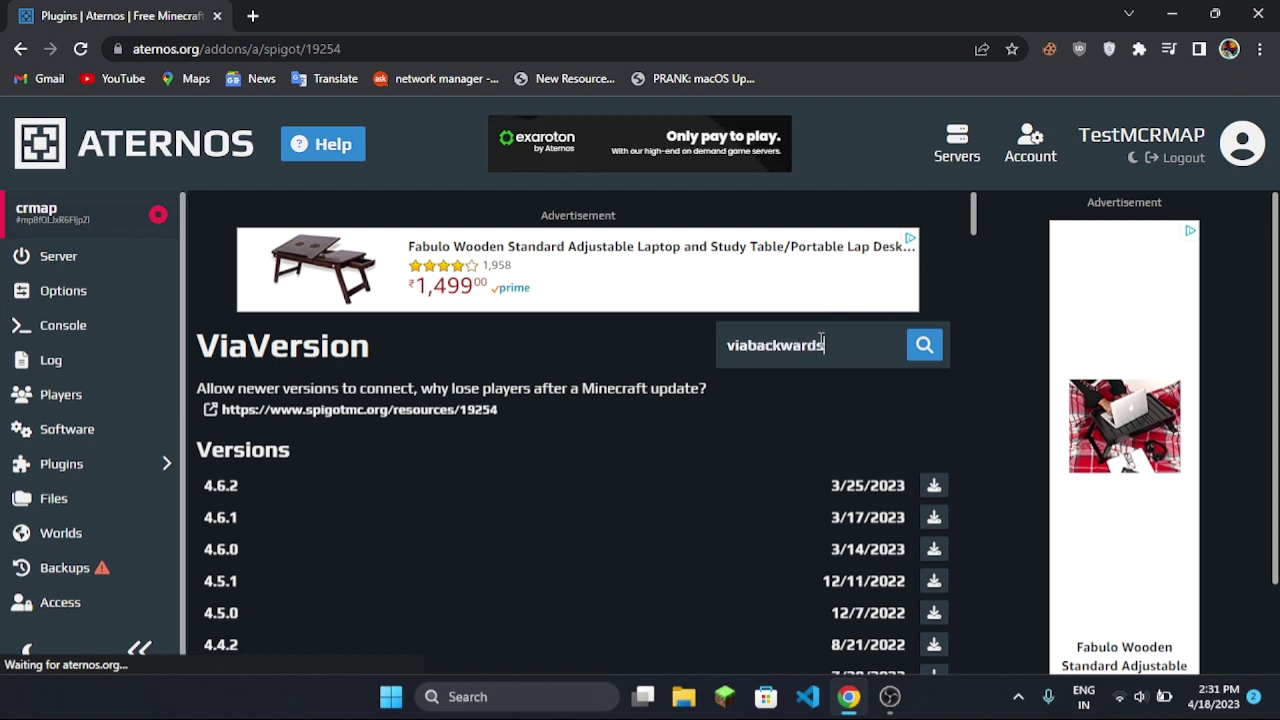
Look up ViaBackwards, then find ViaRewind and install version 2.0.3
key("Return")
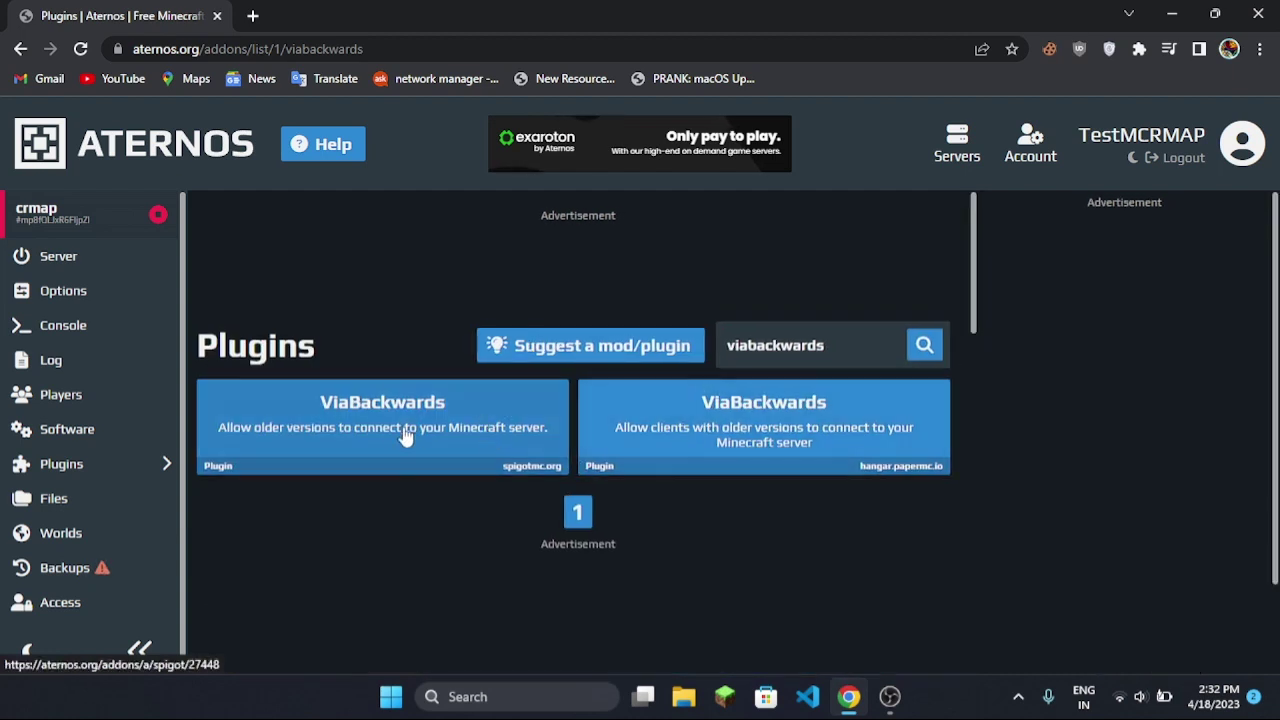
left_click(376, 449)
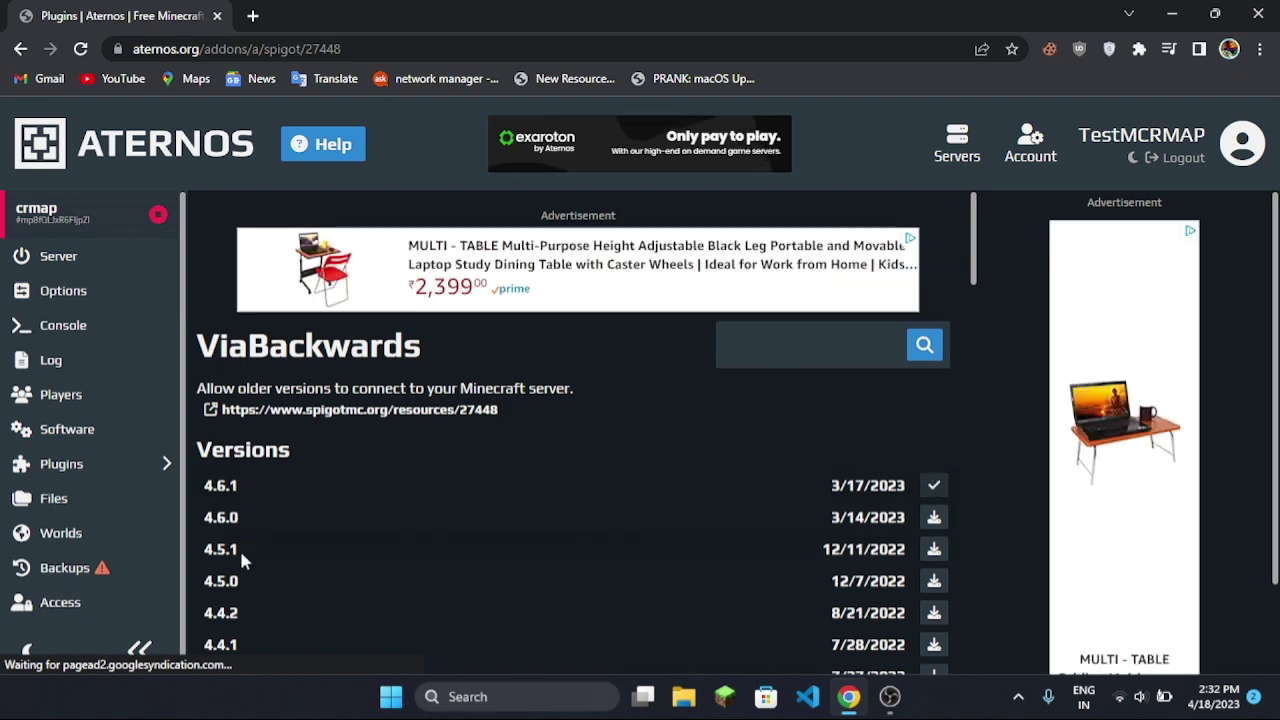
left_click(755, 337)
type("viarewind")
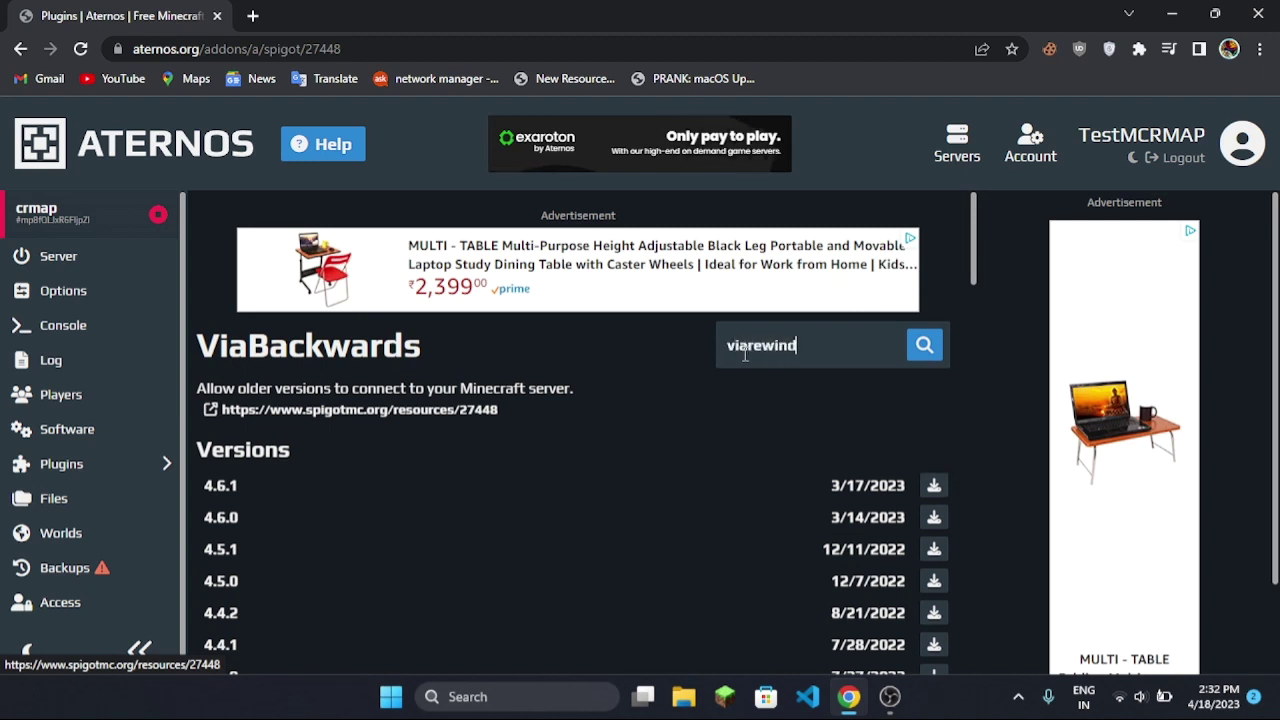
key("Return")
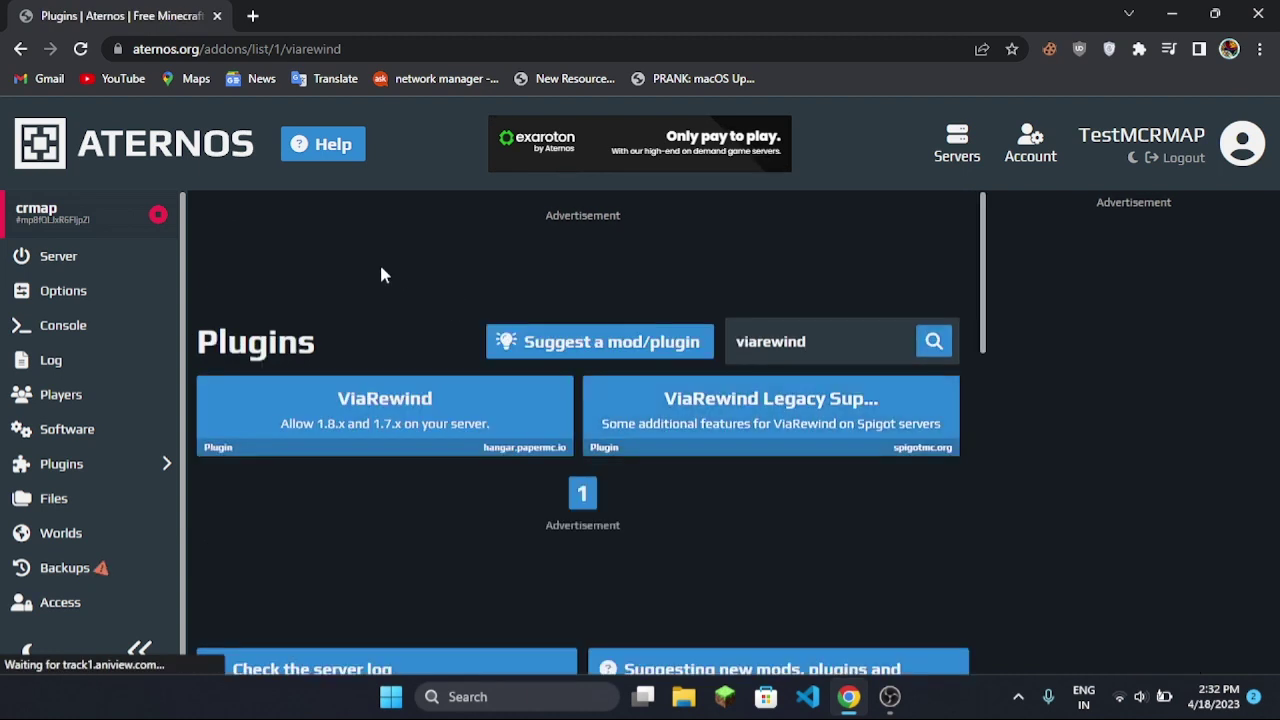
left_click(424, 408)
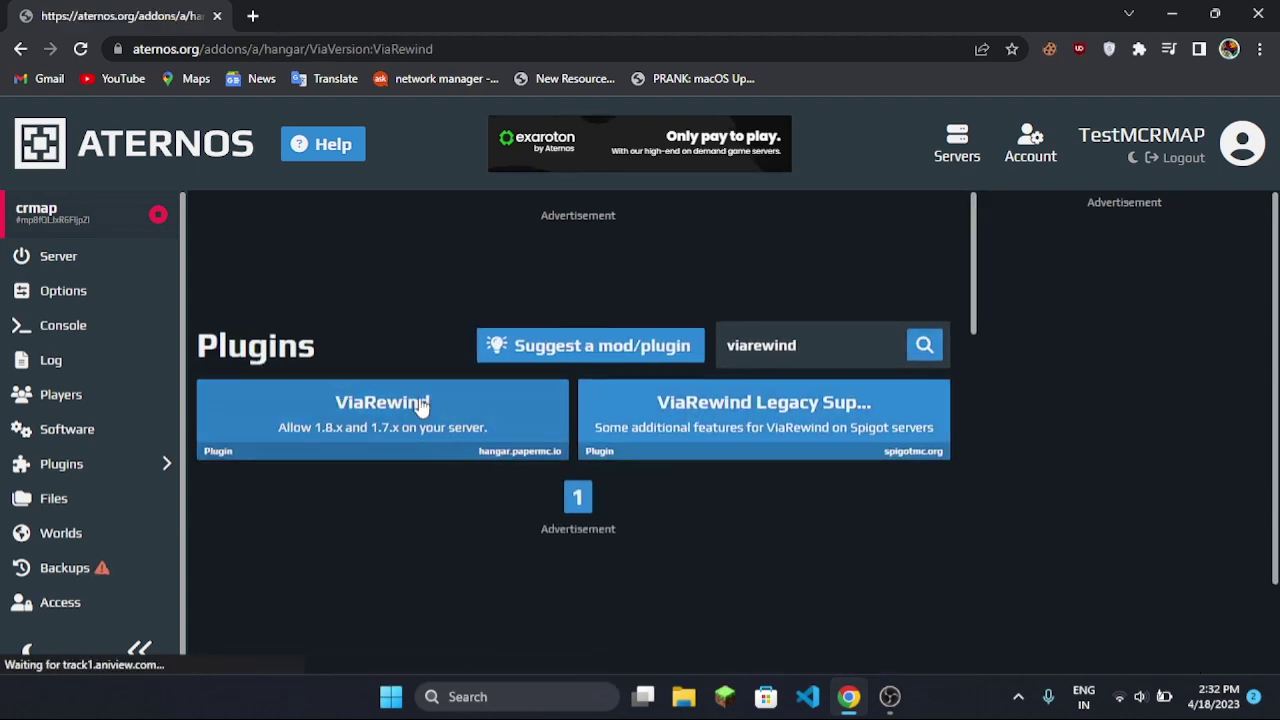
scroll(608, 438, "down", 3)
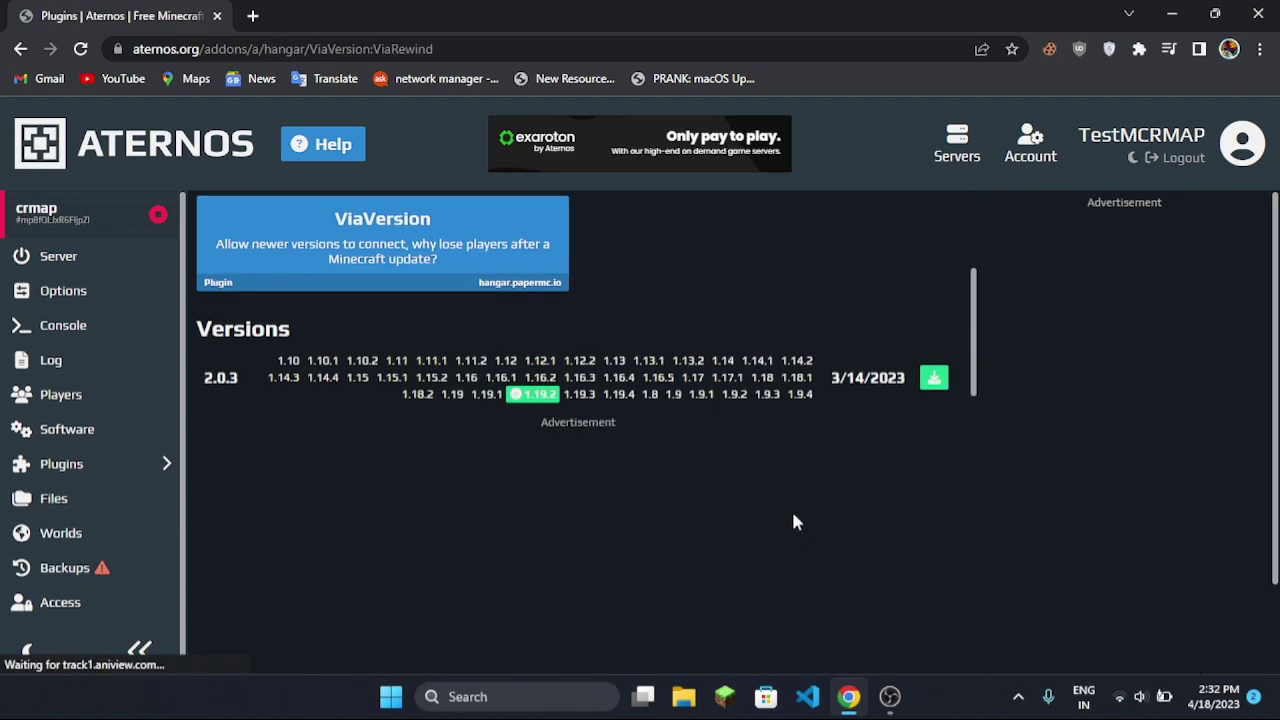
left_click(945, 380)
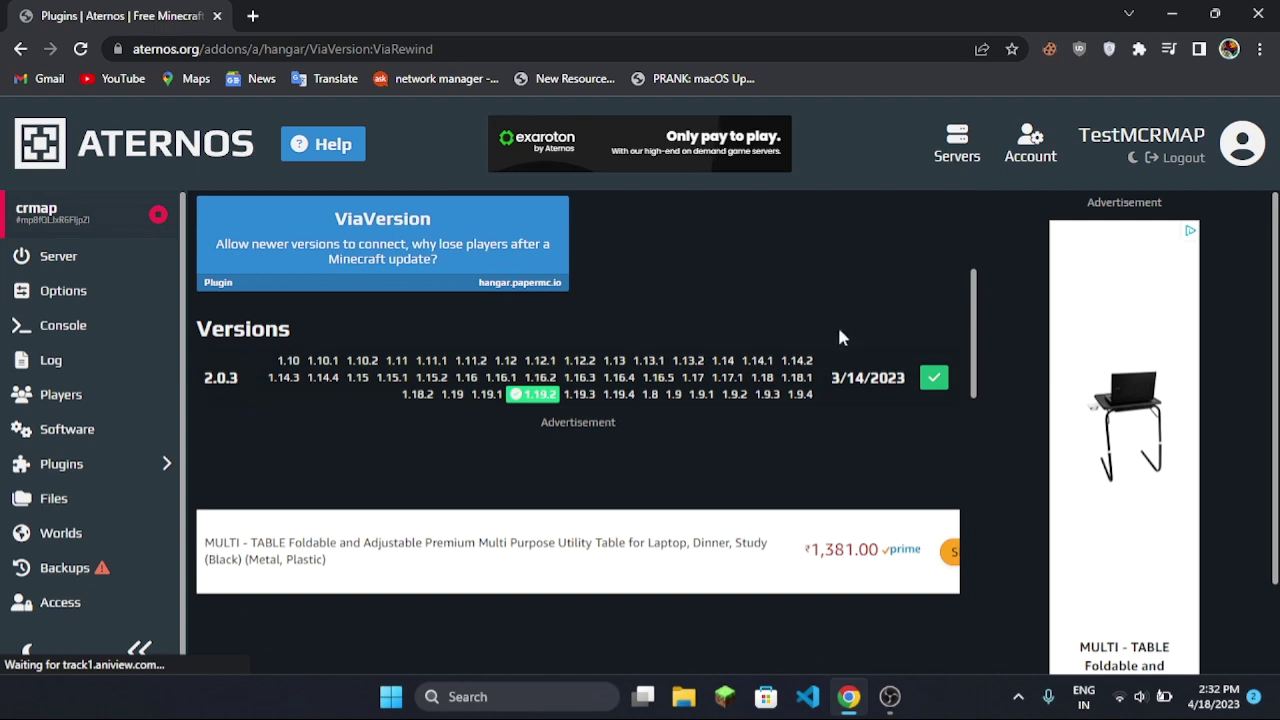
scroll(814, 390, "up", 1)
scroll(814, 390, "up", 2)
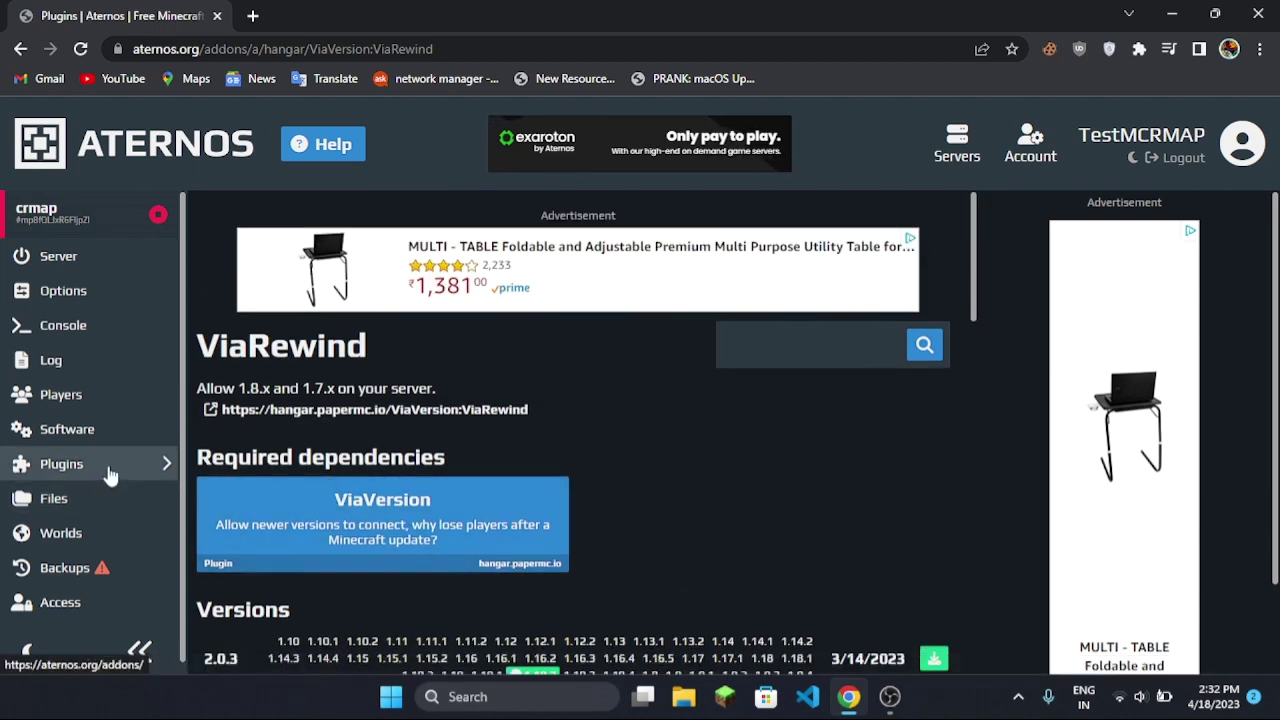
Browse the plugin list and view the Multiverse-Core plugin page
left_click(55, 470)
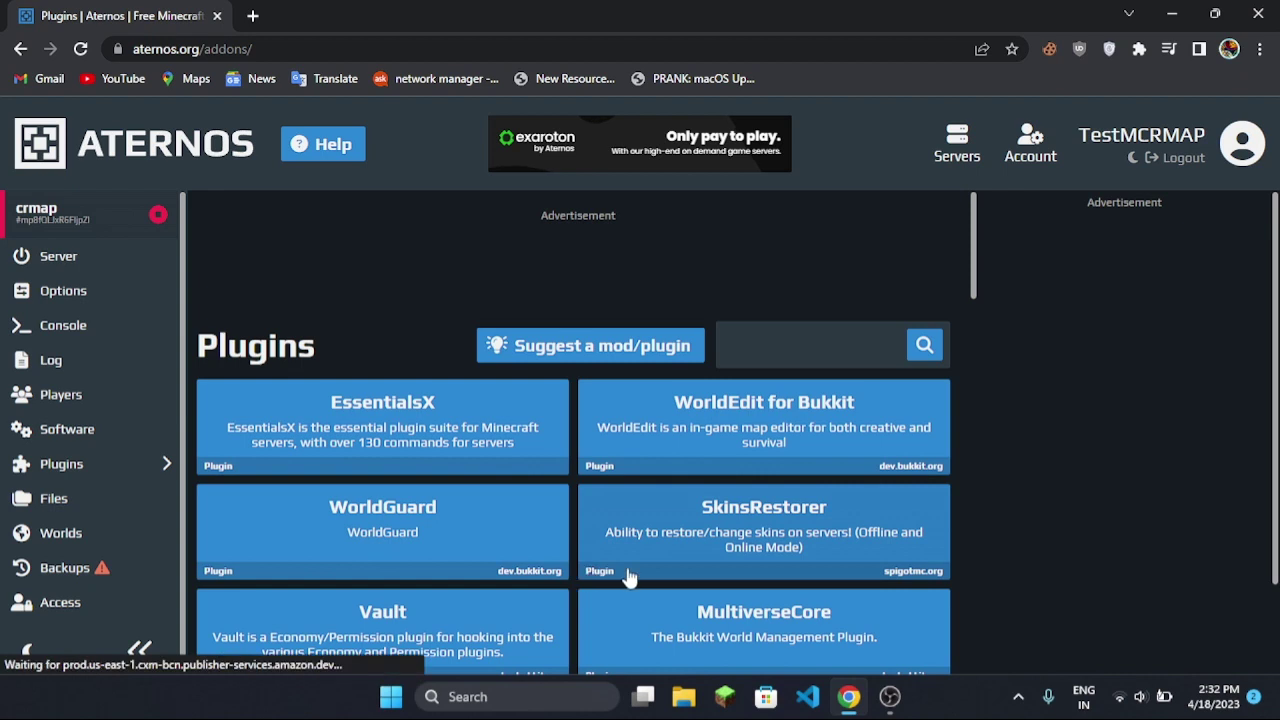
scroll(700, 572, "down", 1)
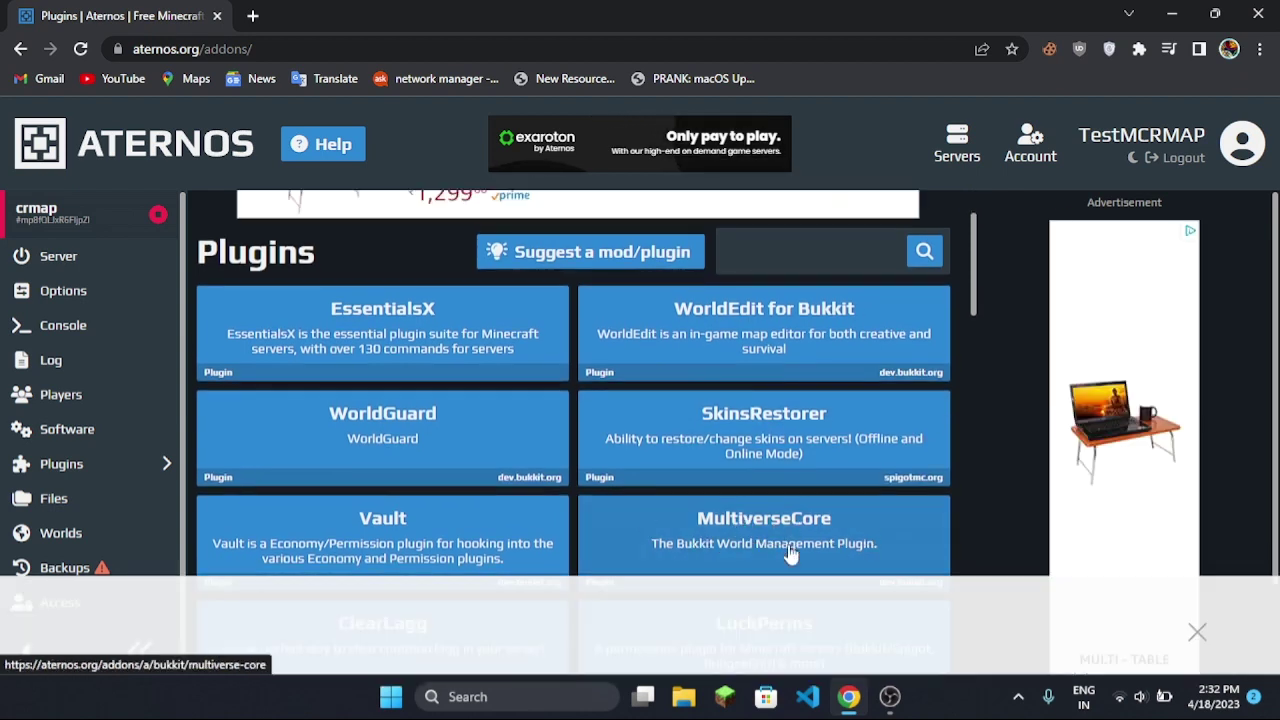
left_click(868, 514)
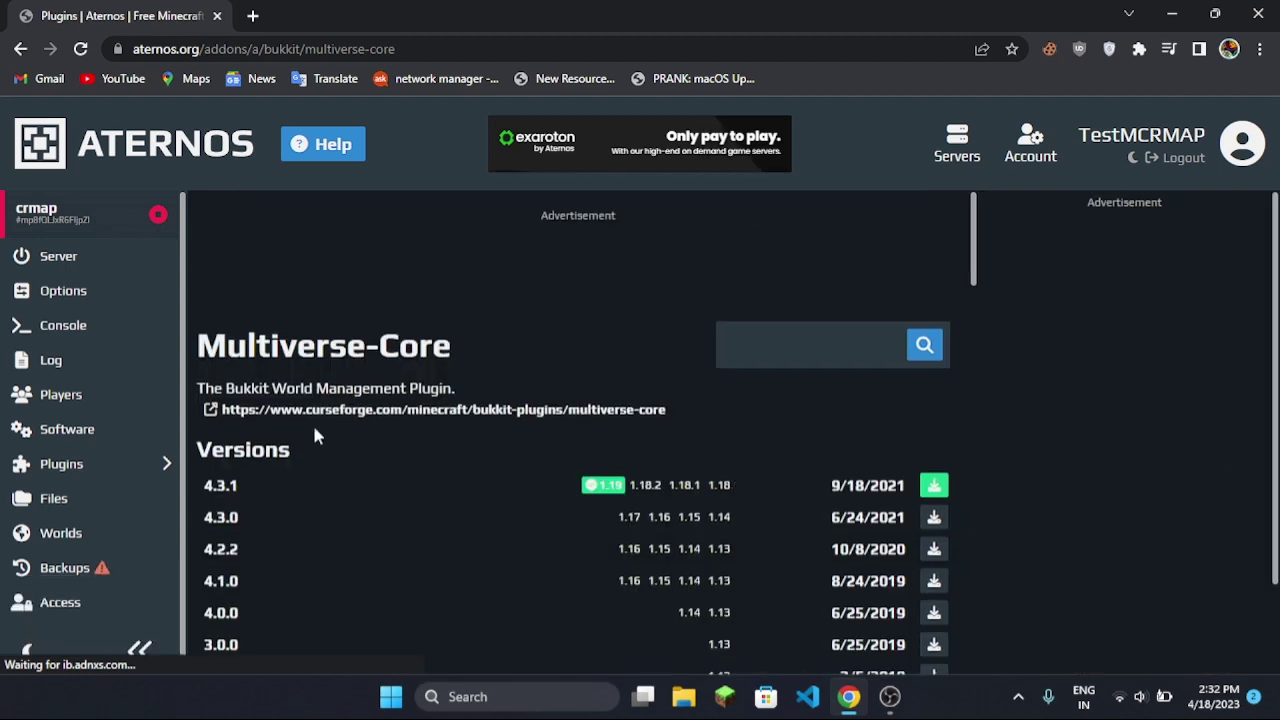
left_click_drag(212, 355, 455, 355)
left_click(511, 359)
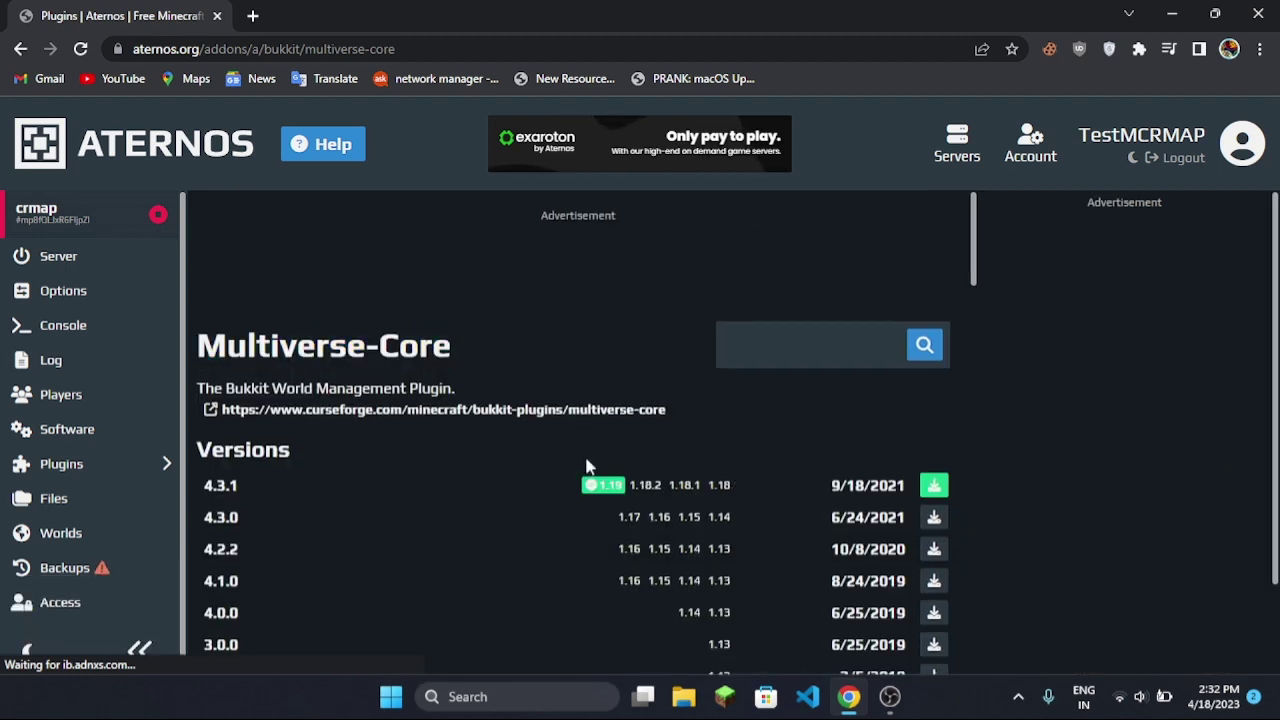
Install EssentialsX version 2.19.7 from the plugin list
left_click(822, 352)
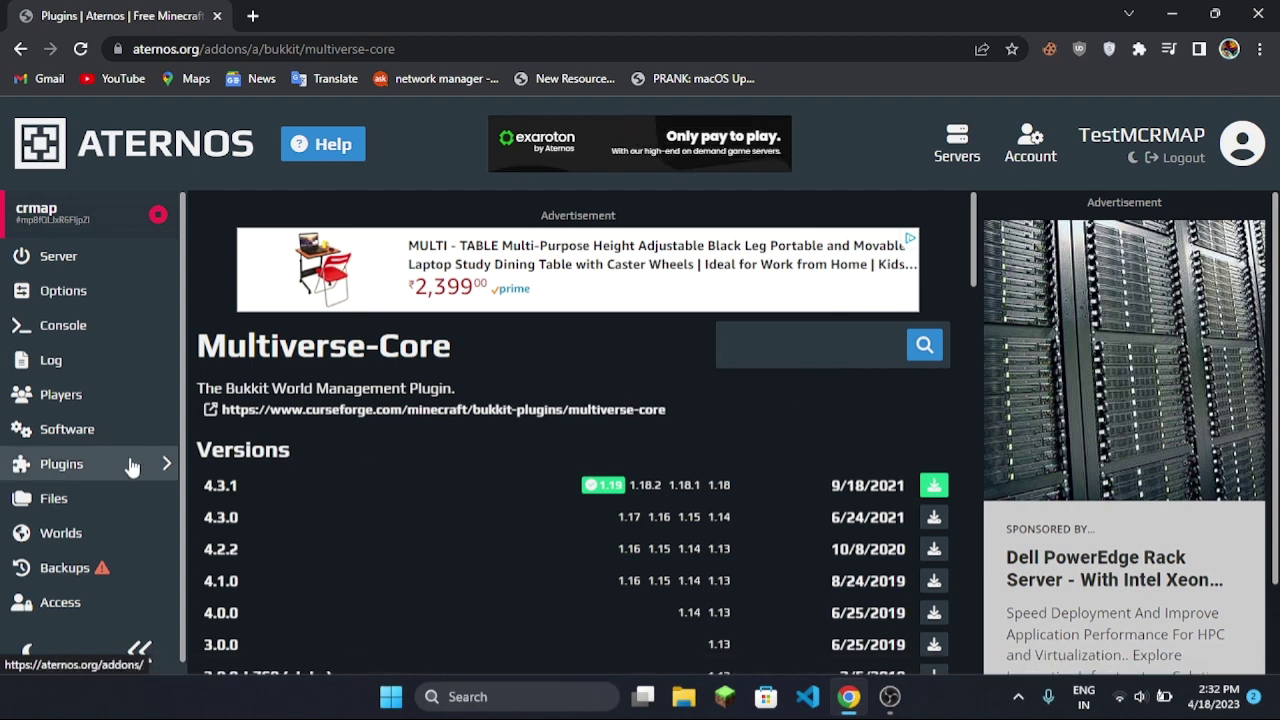
left_click(92, 466)
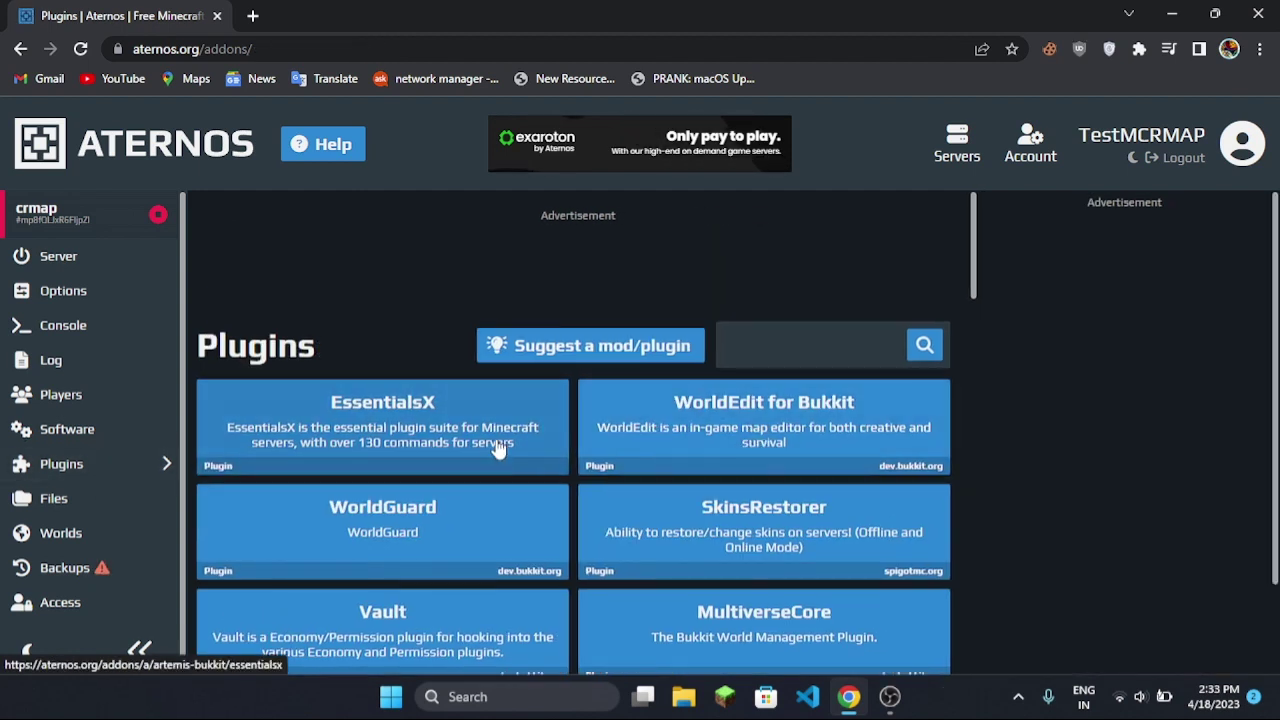
left_click(480, 420)
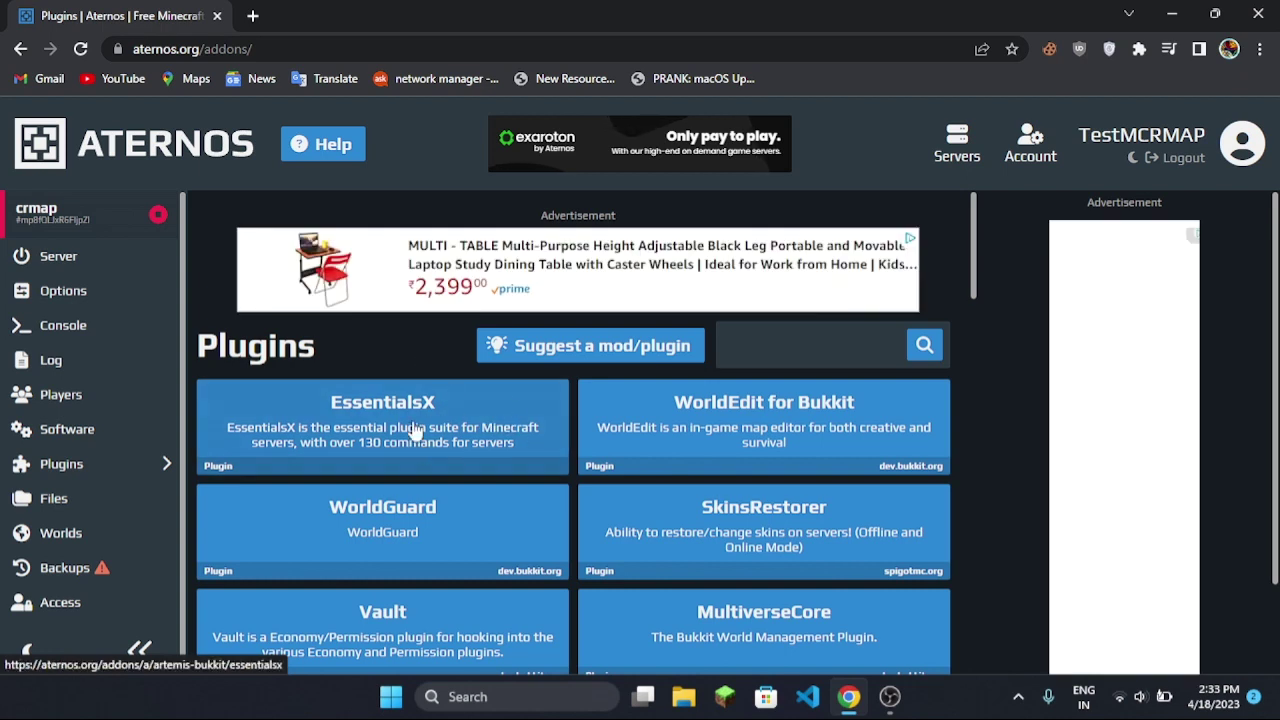
scroll(646, 375, "down", 1)
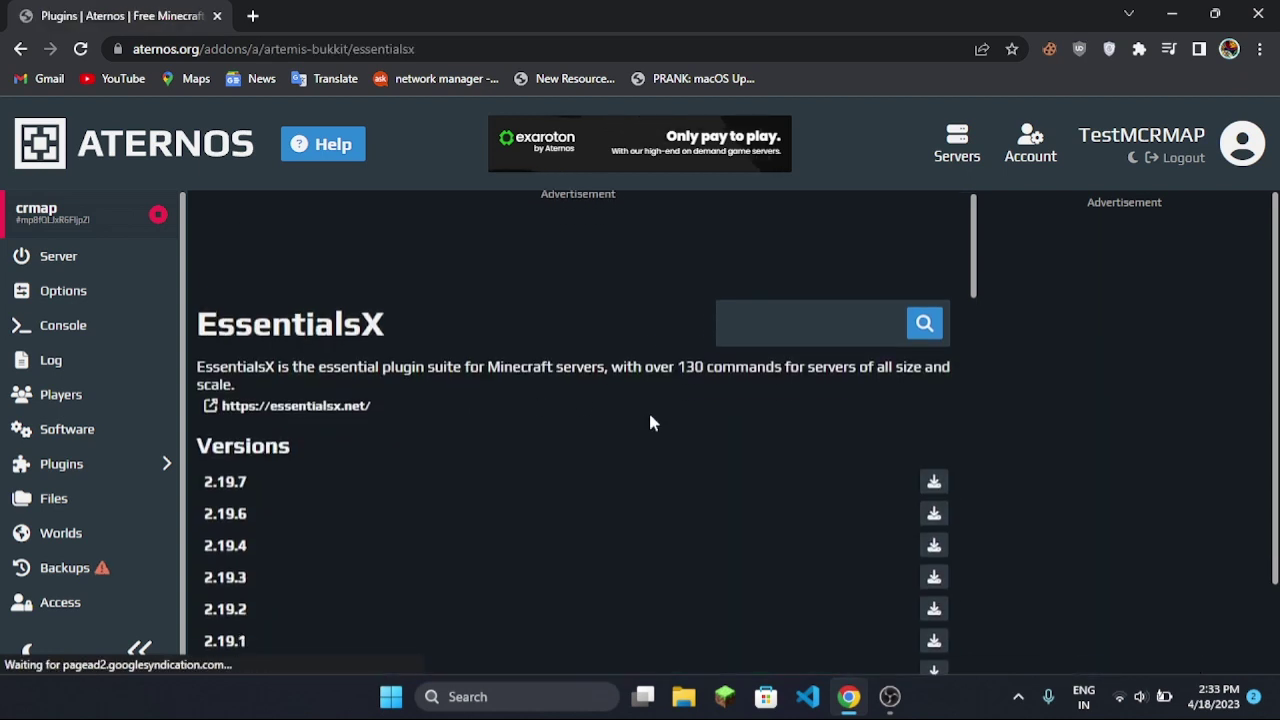
left_click(934, 410)
type("deluxehu")
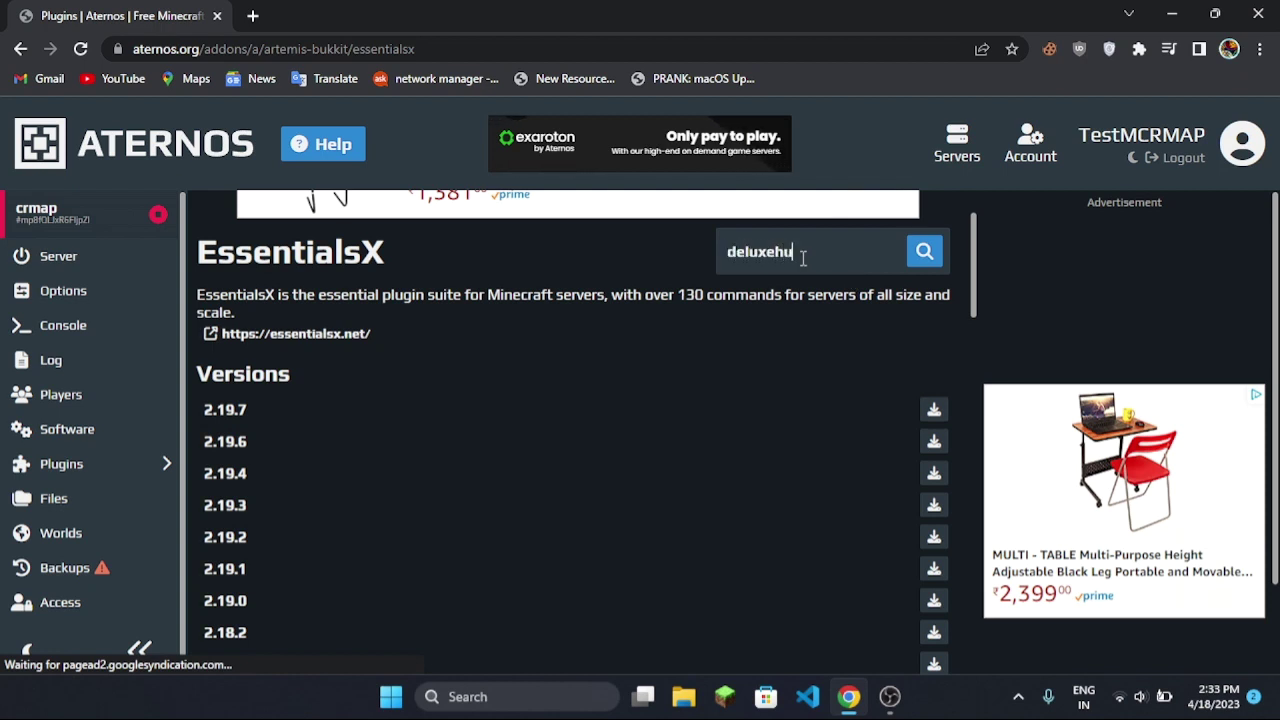
Install the DeluxeHub plugin, version 3.5.3
type("b")
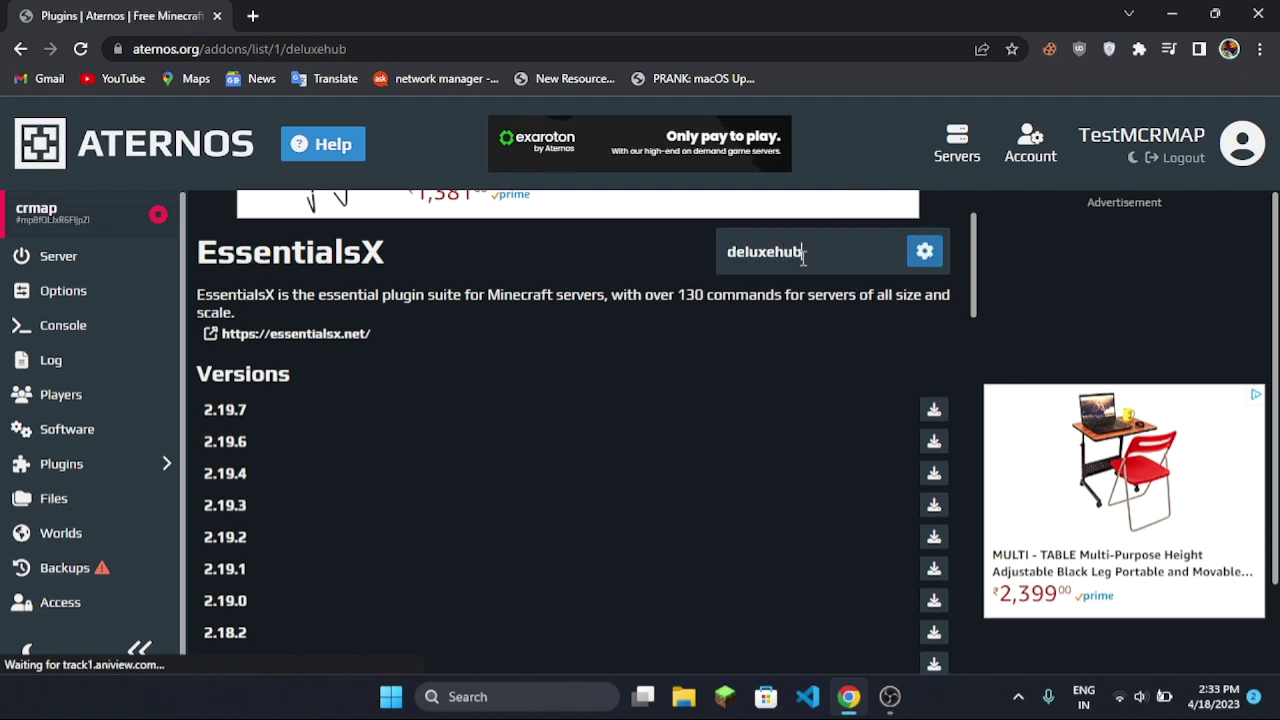
left_click(484, 430)
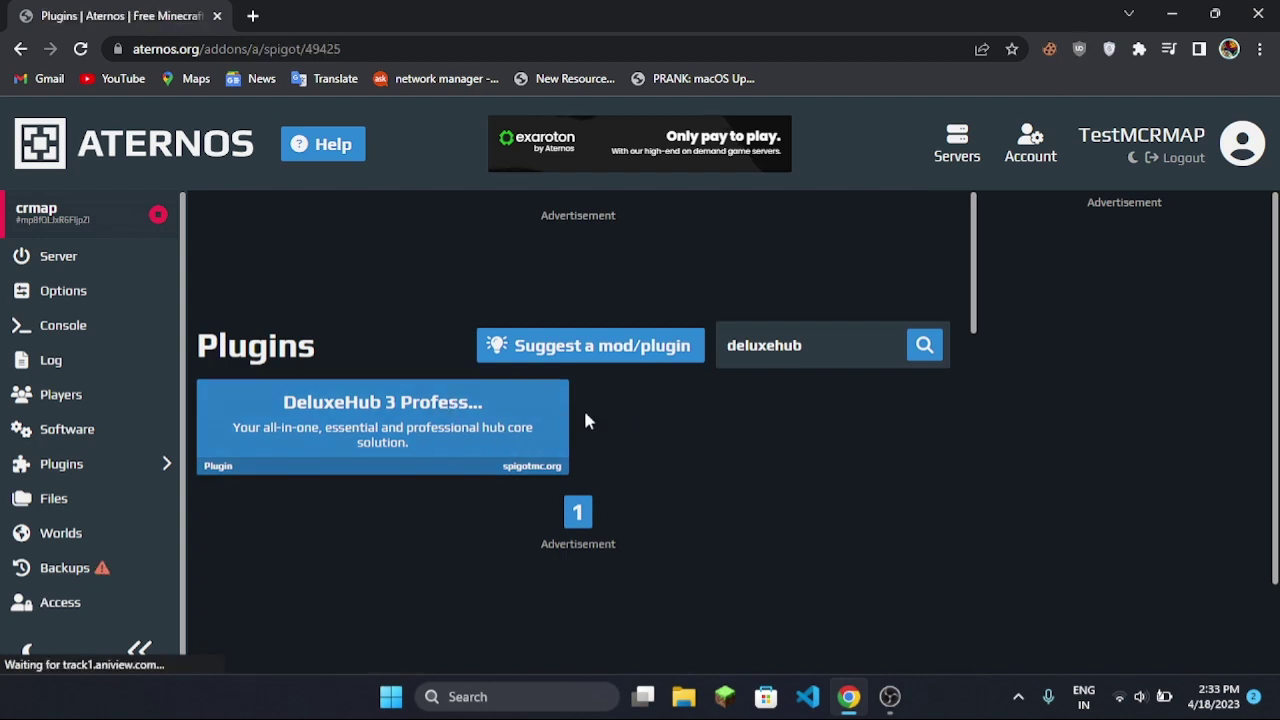
left_click(935, 527)
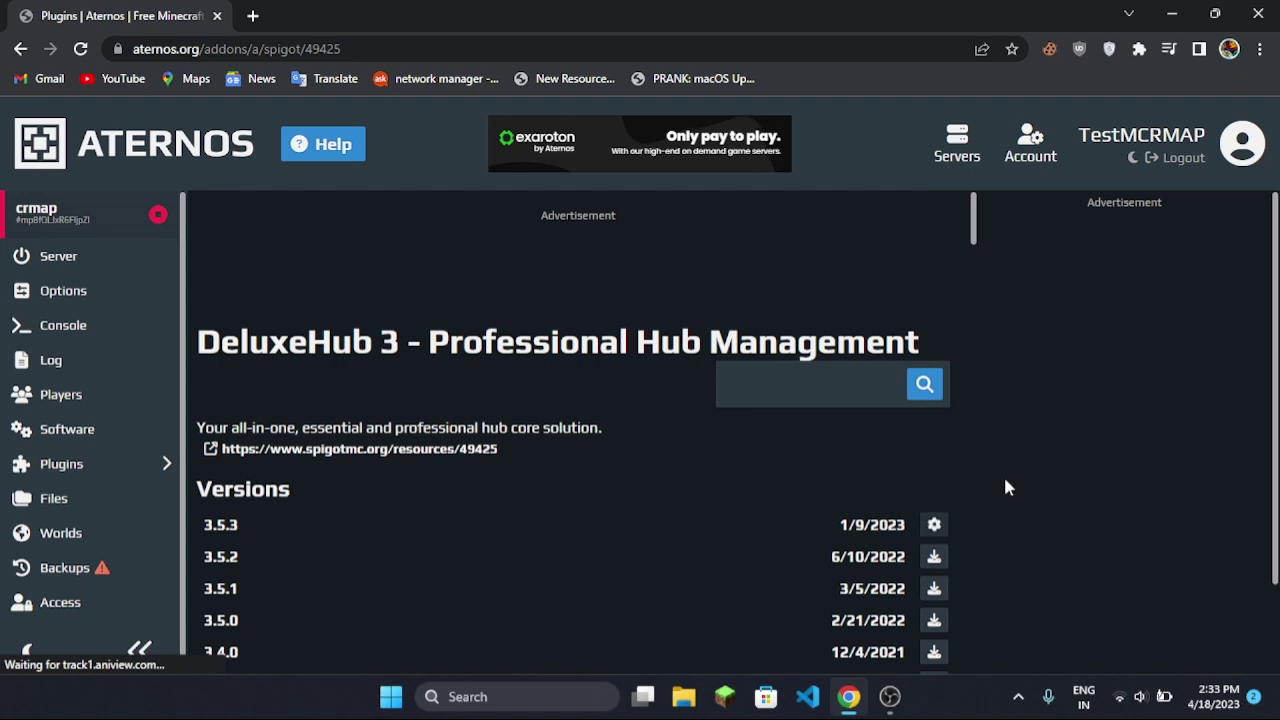
Search 'decent hologram' and look over the DecentHolograms plugin page
left_click(765, 384)
type("dec")
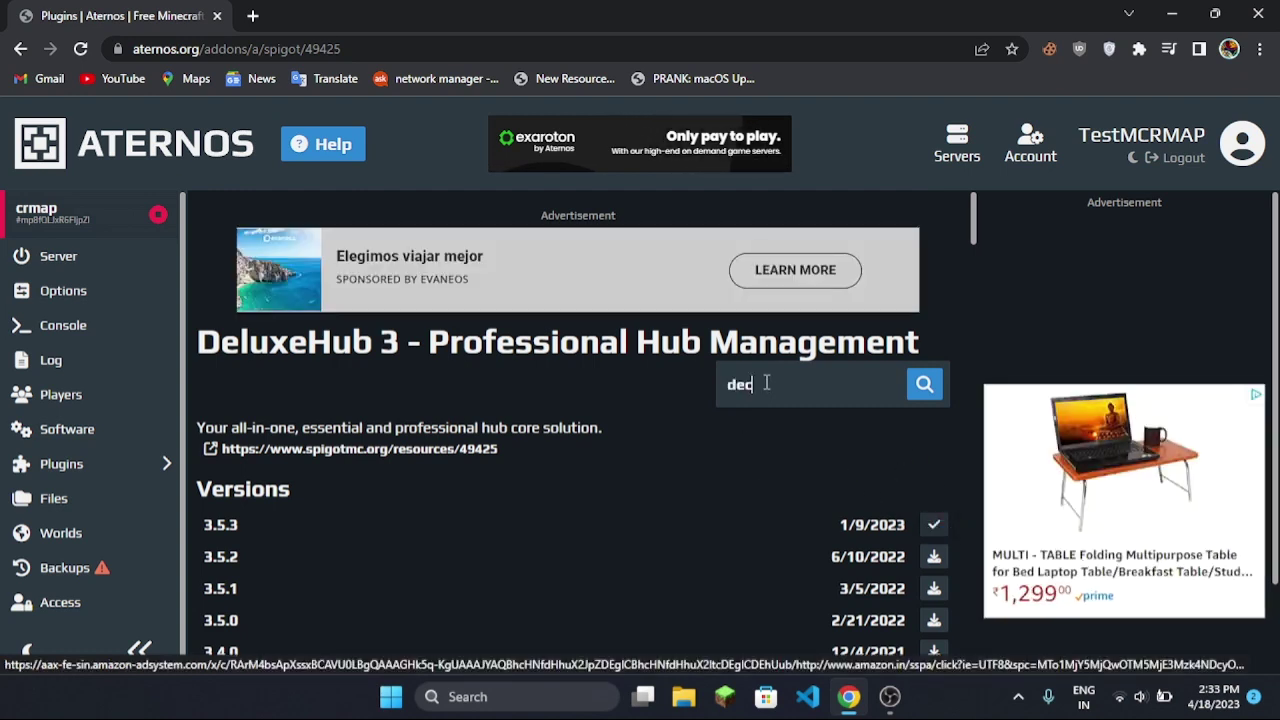
type("ent hologram")
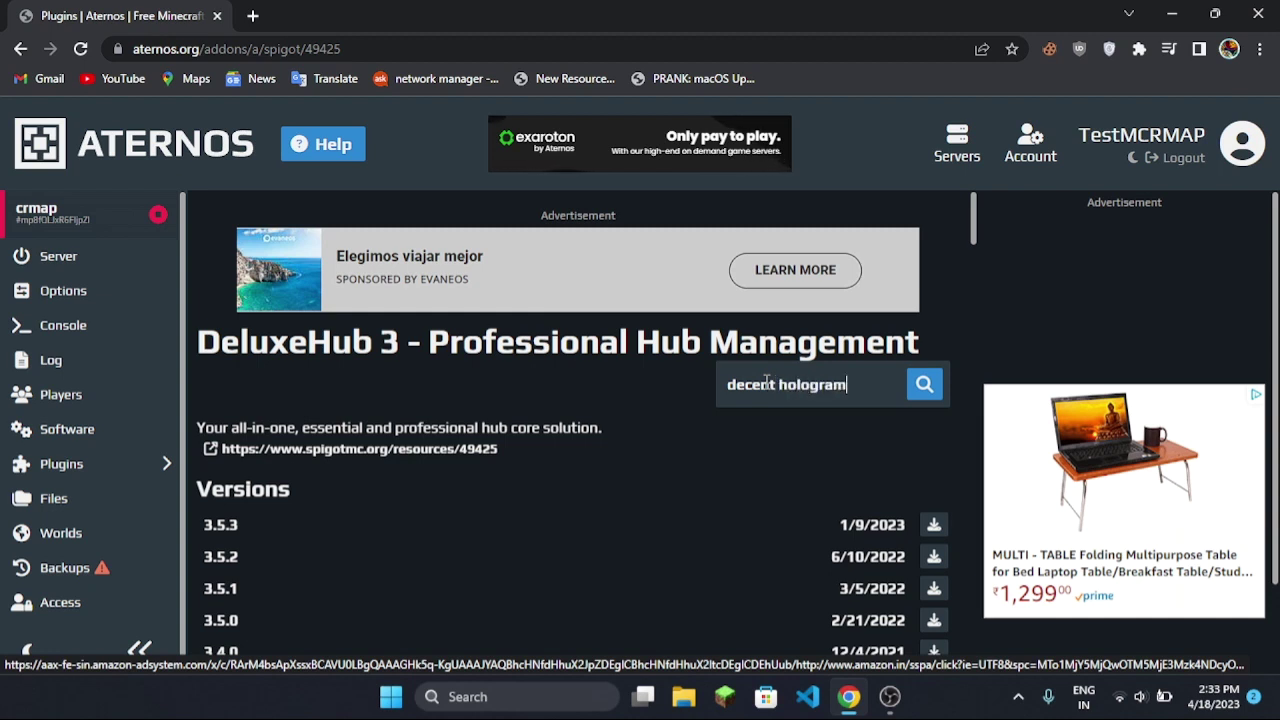
key("Return")
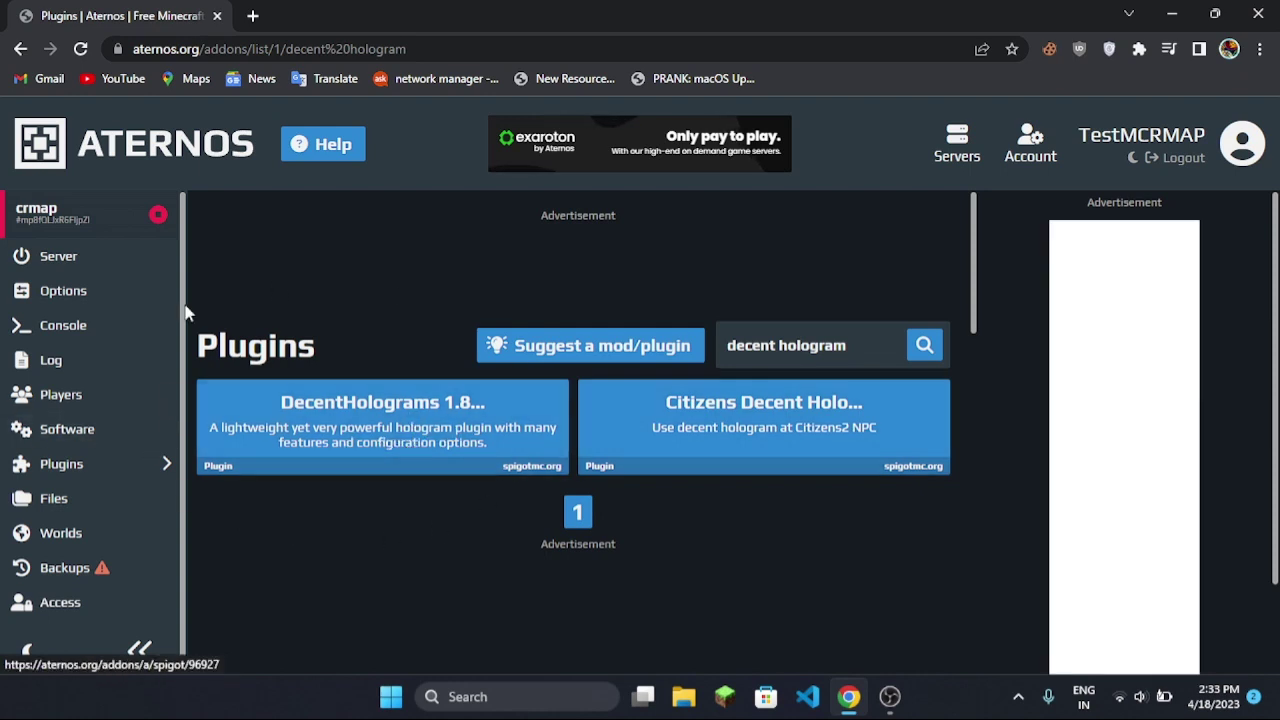
left_click(371, 447)
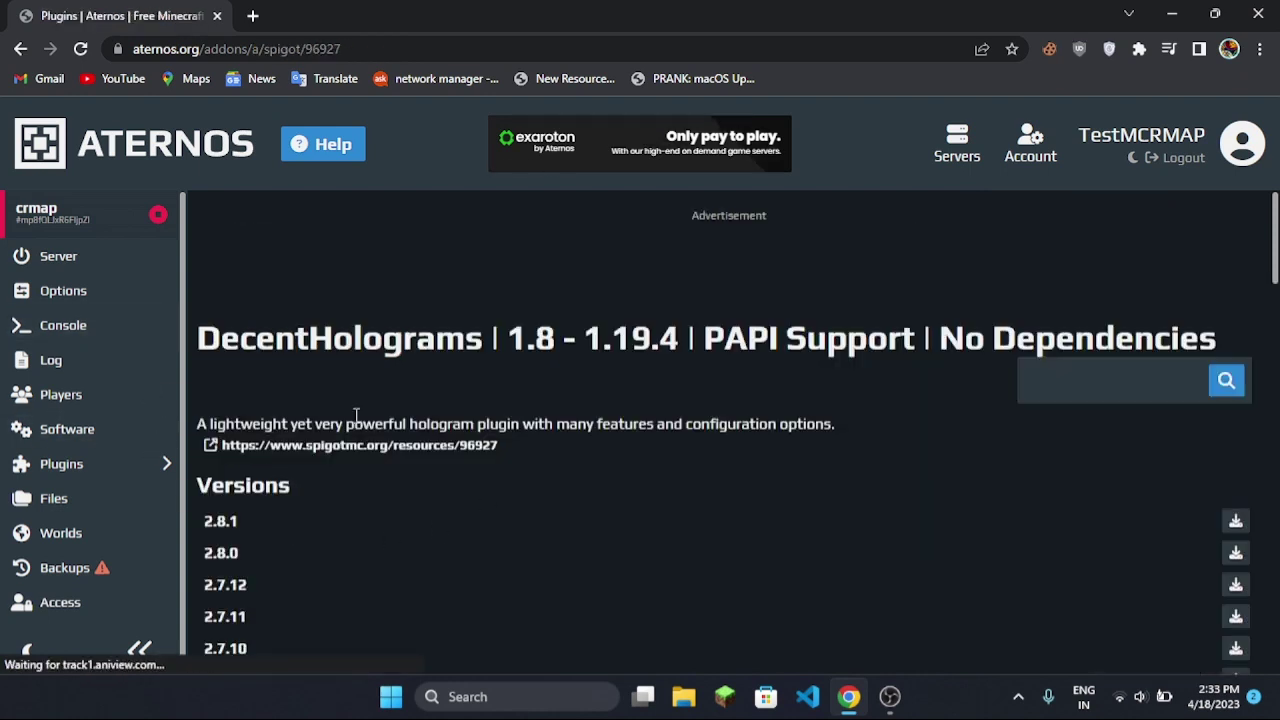
scroll(809, 425, "down", 1)
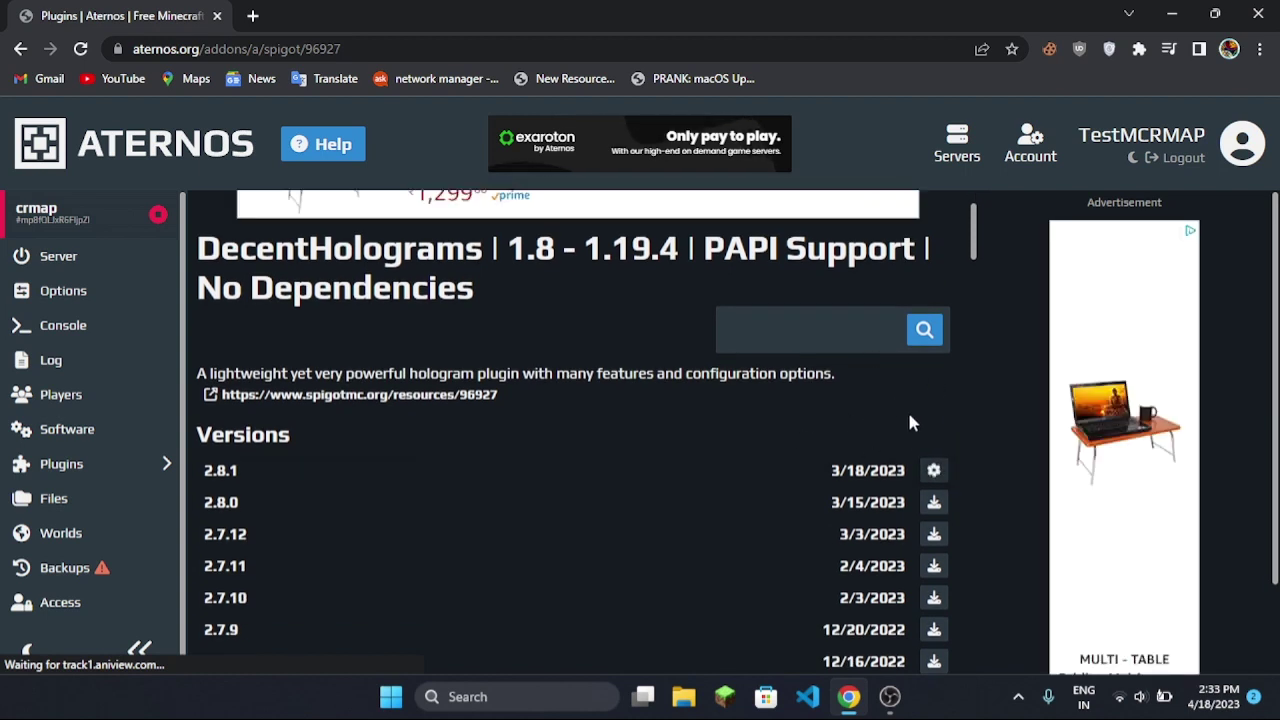
Search znpcs and install ZNPCs version 4.0
left_click(846, 322)
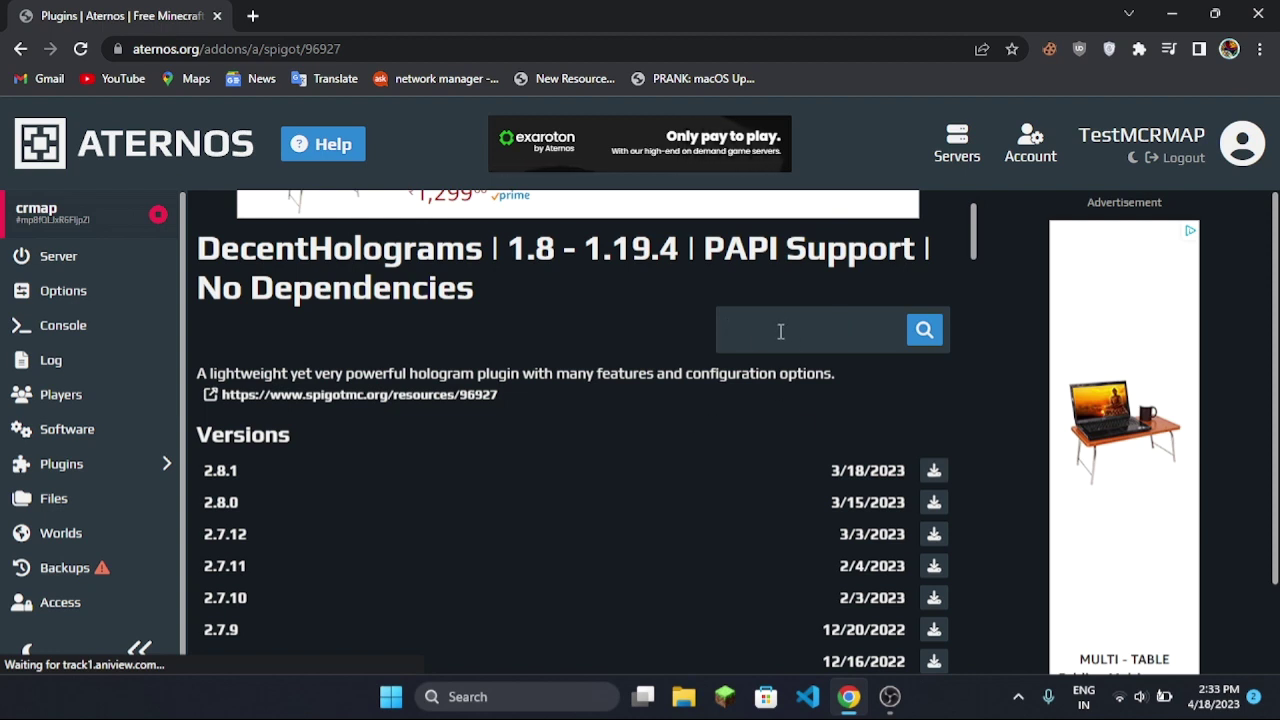
type("znpcs")
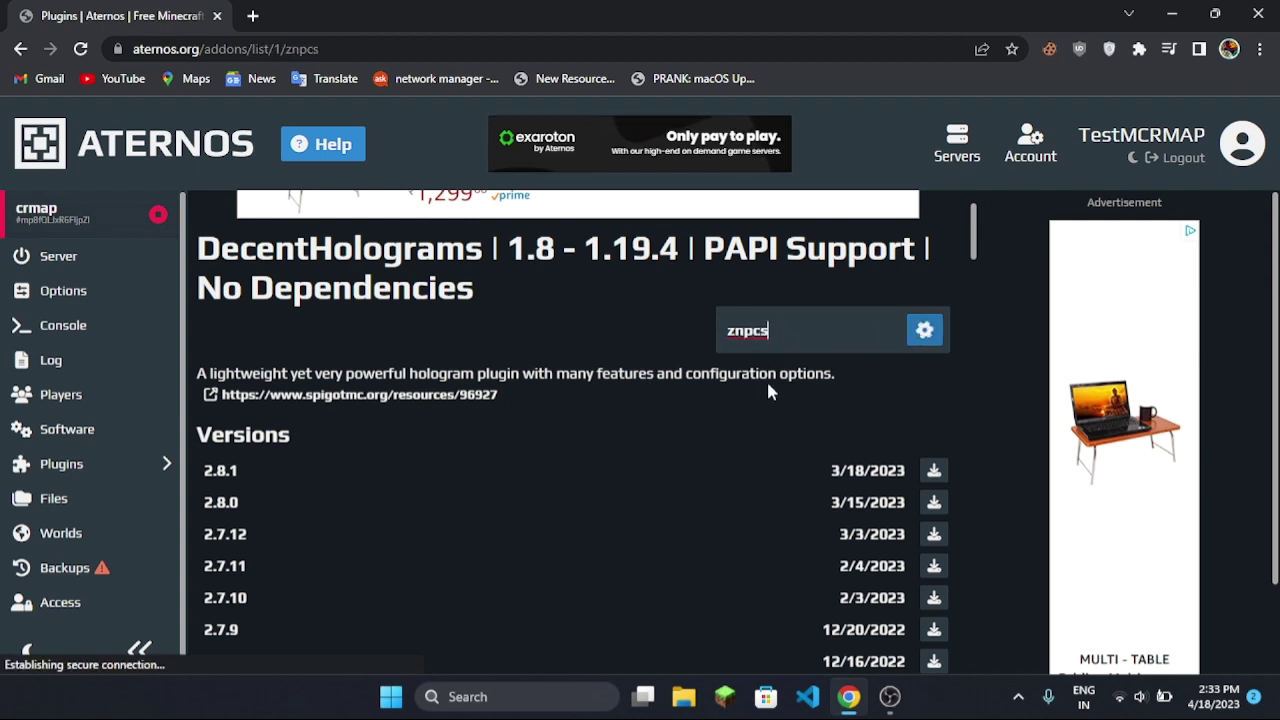
left_click(449, 445)
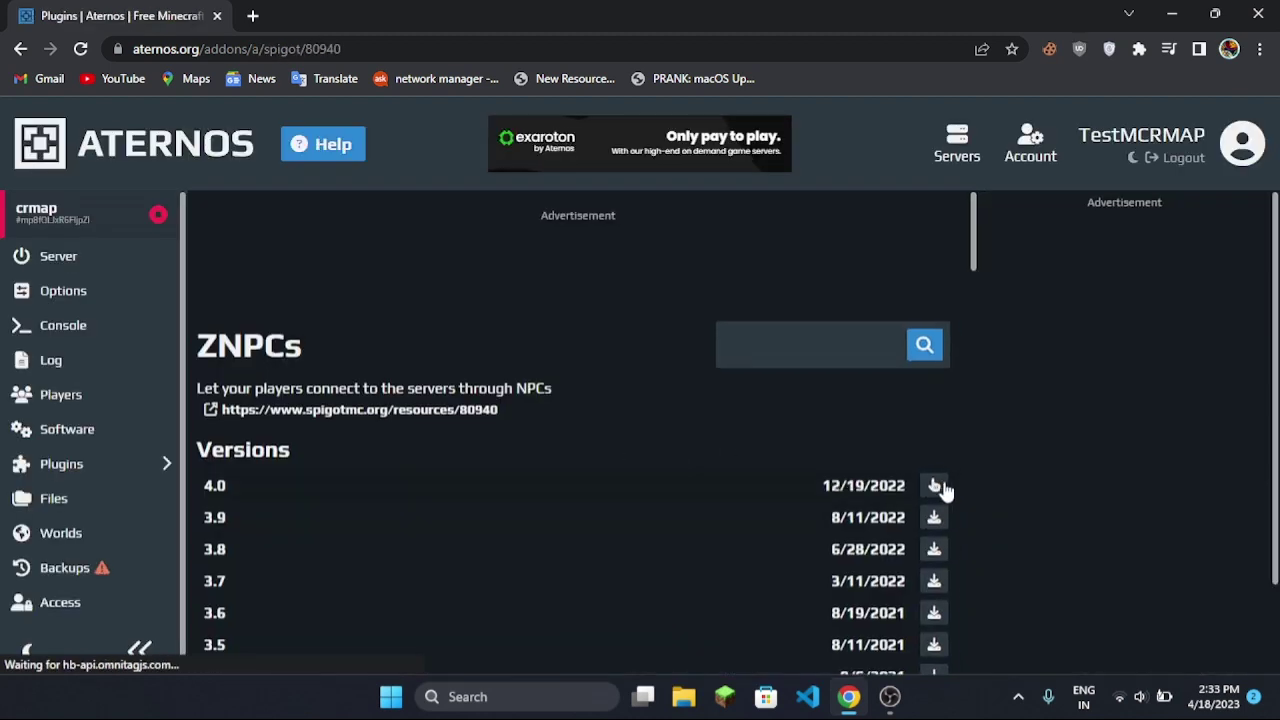
left_click(937, 487)
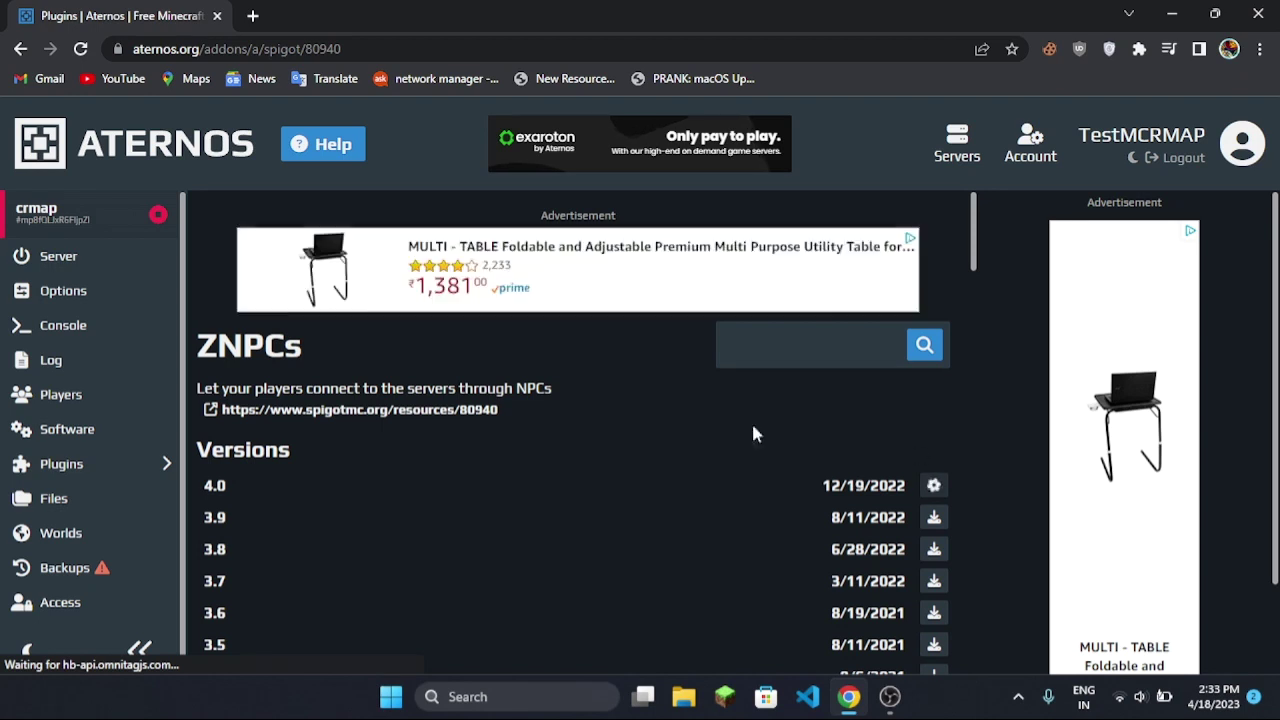
Start crmap, copy its address crmap.aternos.me:58164, and switch to Minecraft
left_click(117, 266)
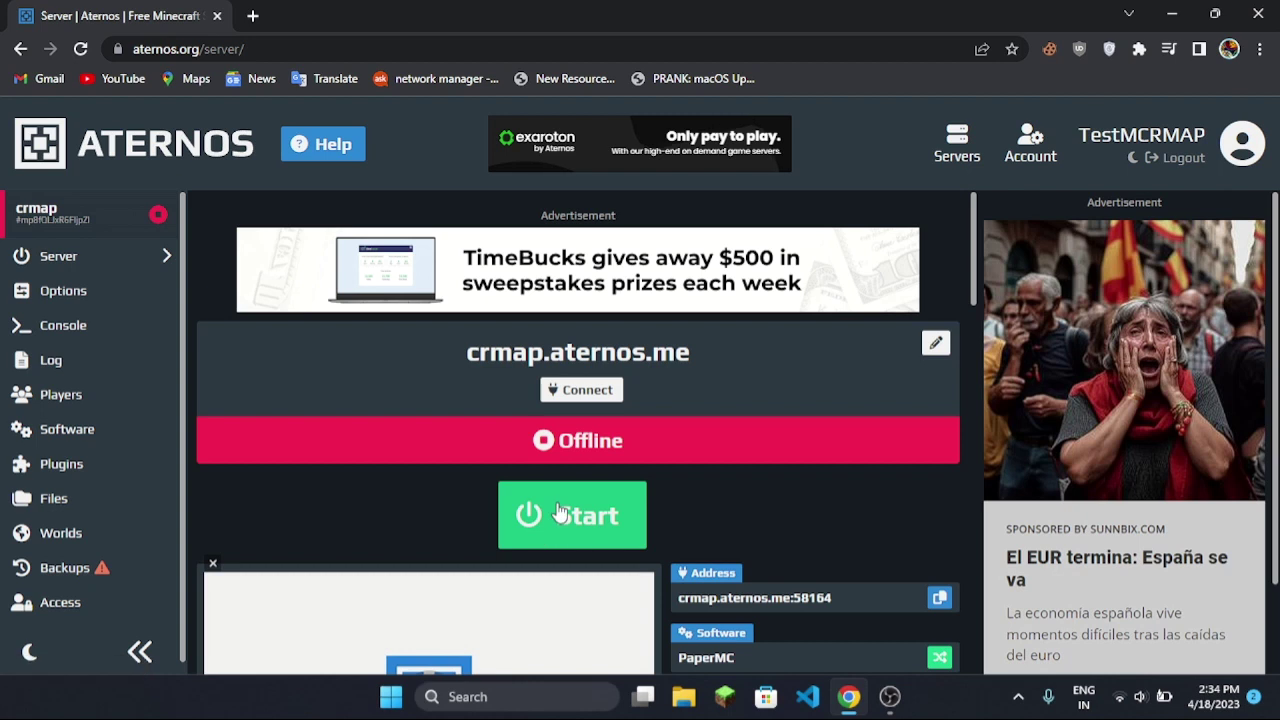
left_click(588, 516)
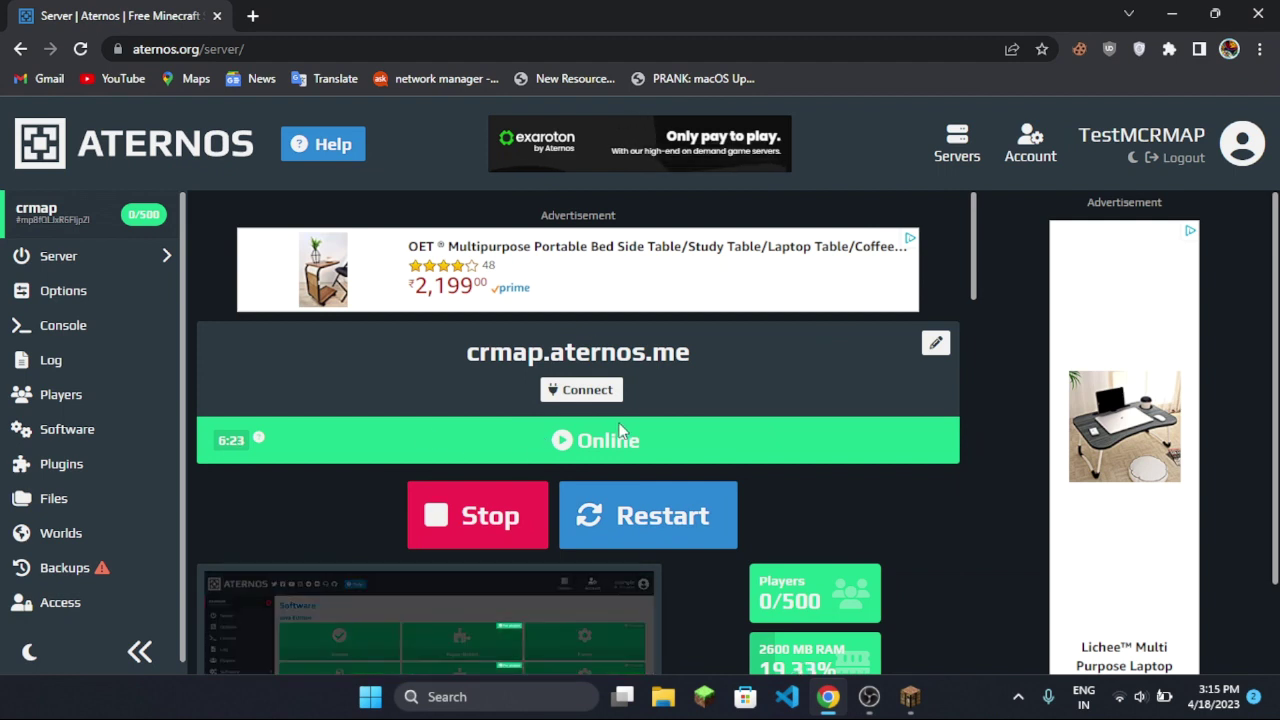
left_click(586, 392)
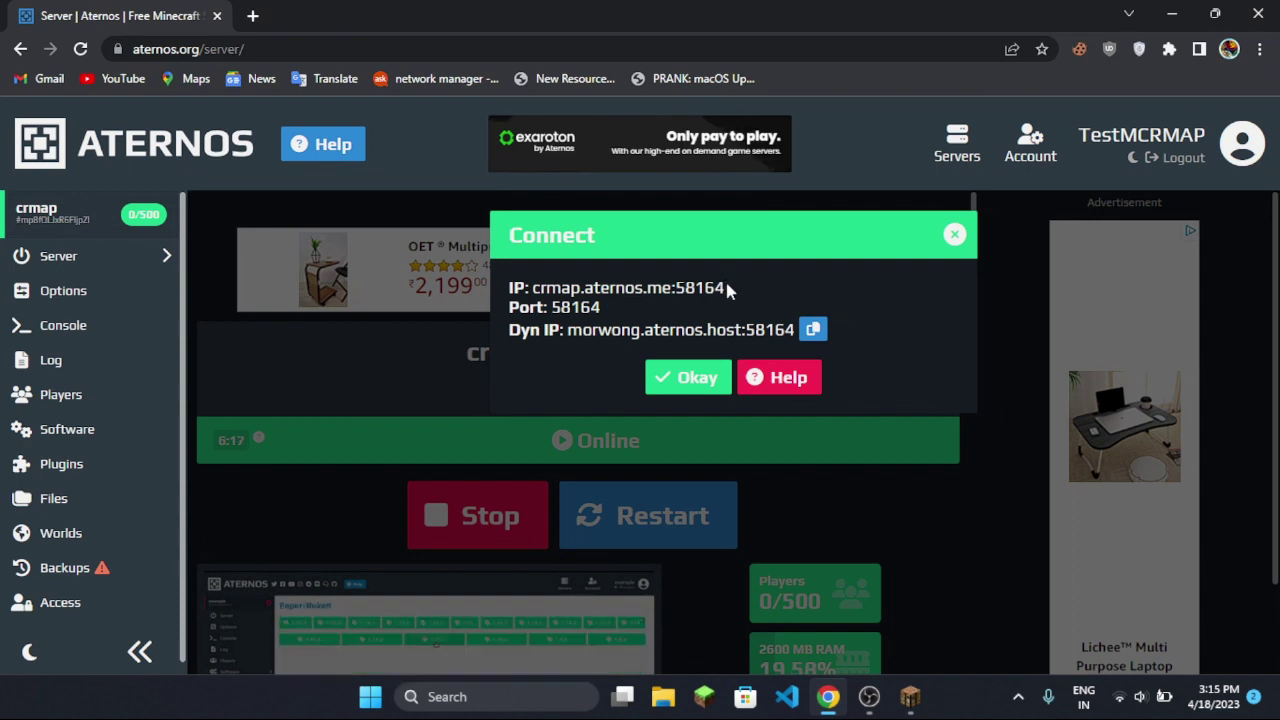
left_click_drag(725, 287, 540, 287)
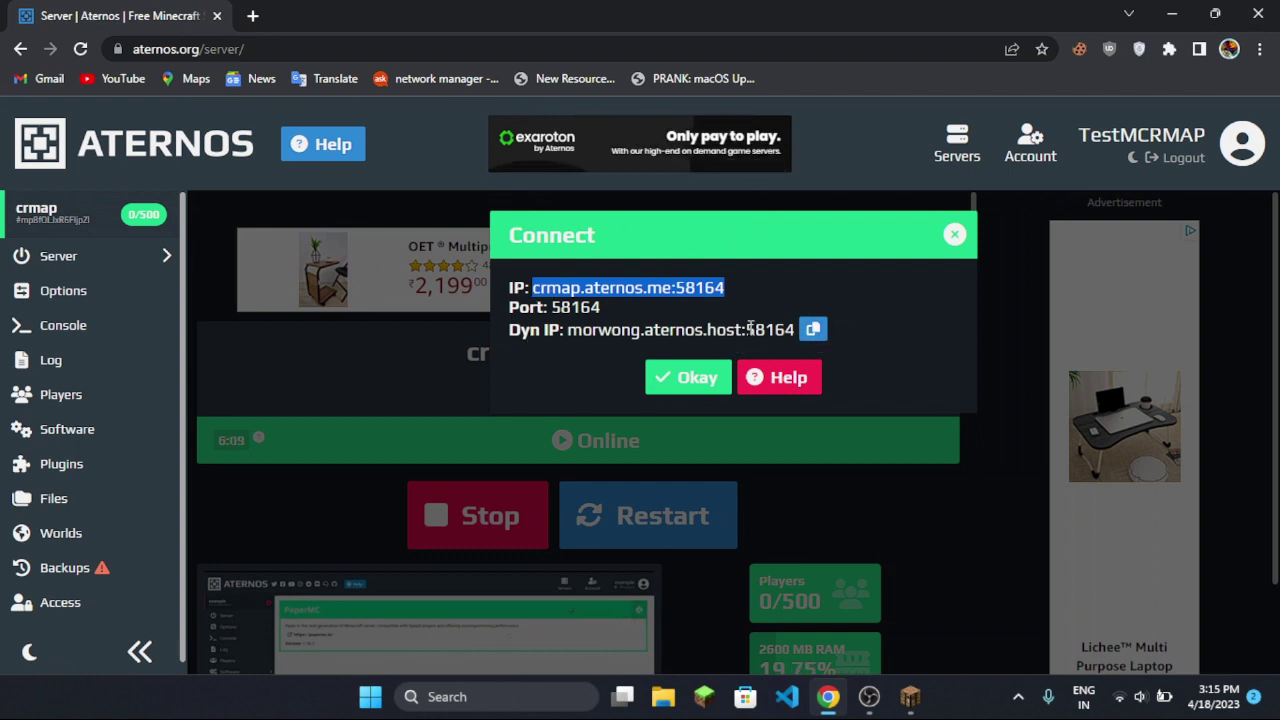
left_click(686, 377)
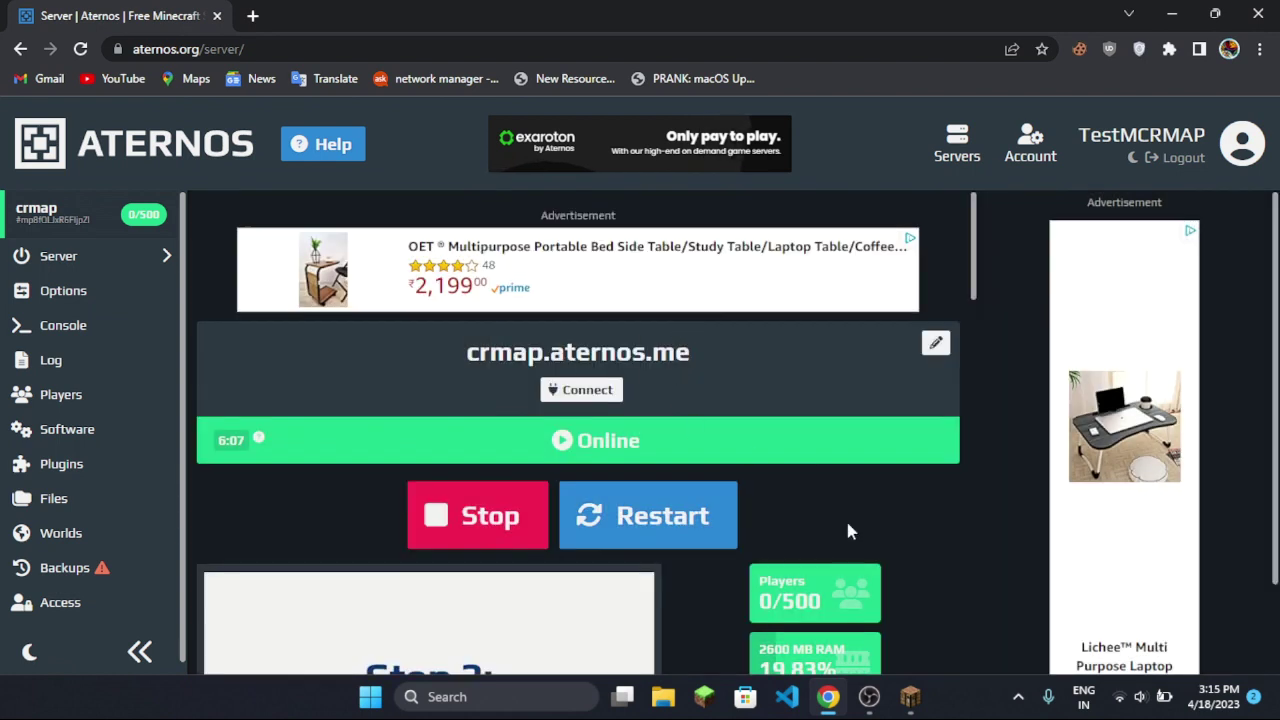
left_click(910, 697)
Add a server named CreatiVMap with the pasted address crmap.aternos.me:58164
left_click(500, 295)
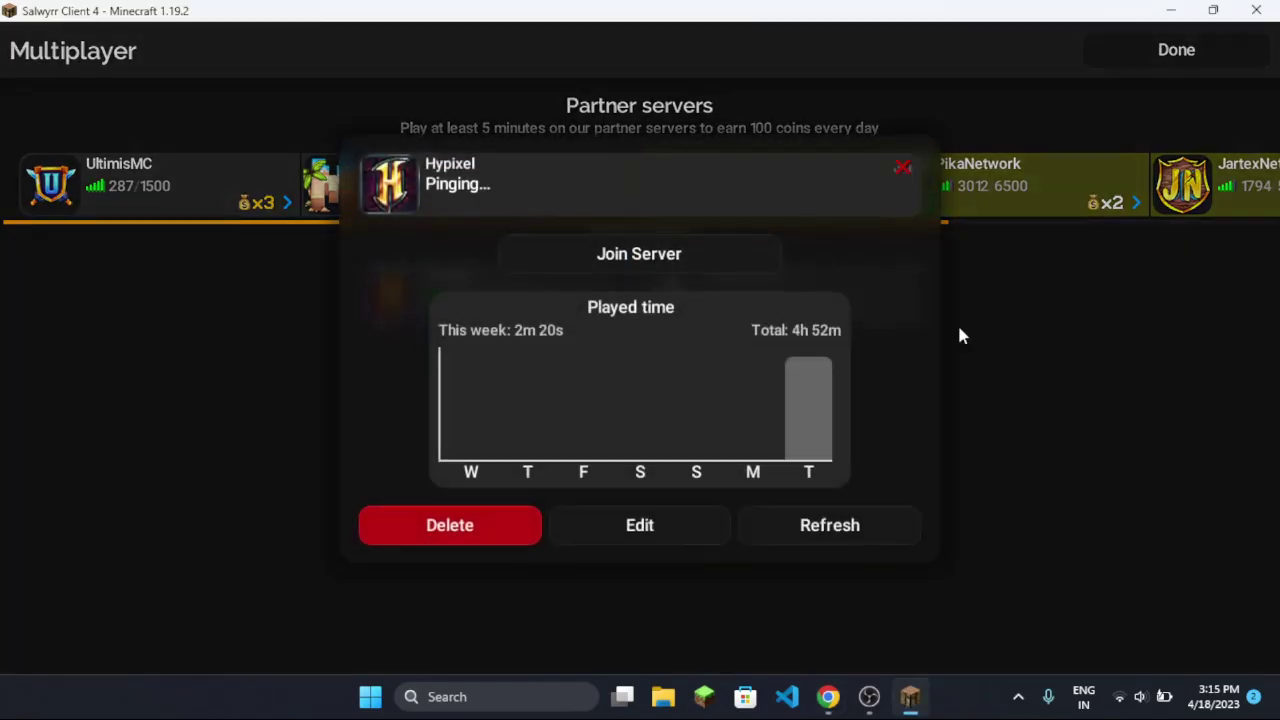
left_click(957, 322)
left_click(763, 300)
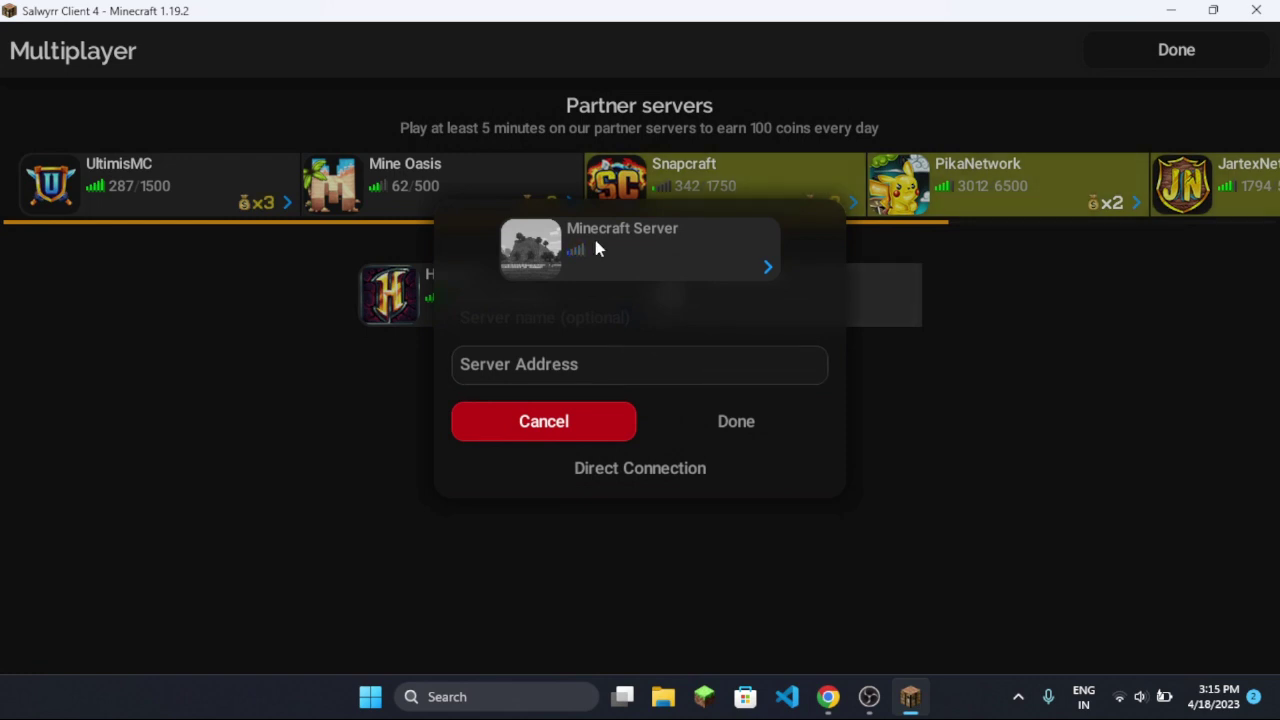
type("crmap.aternos.me:58164")
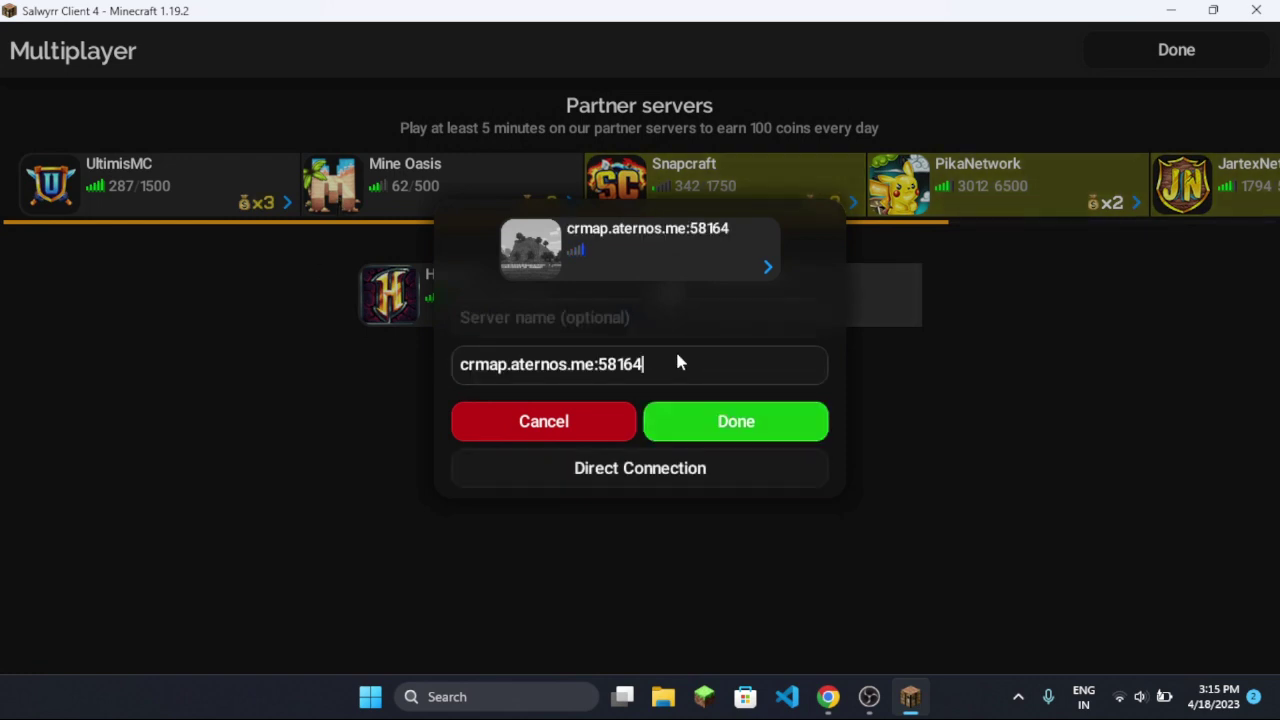
left_click(601, 319)
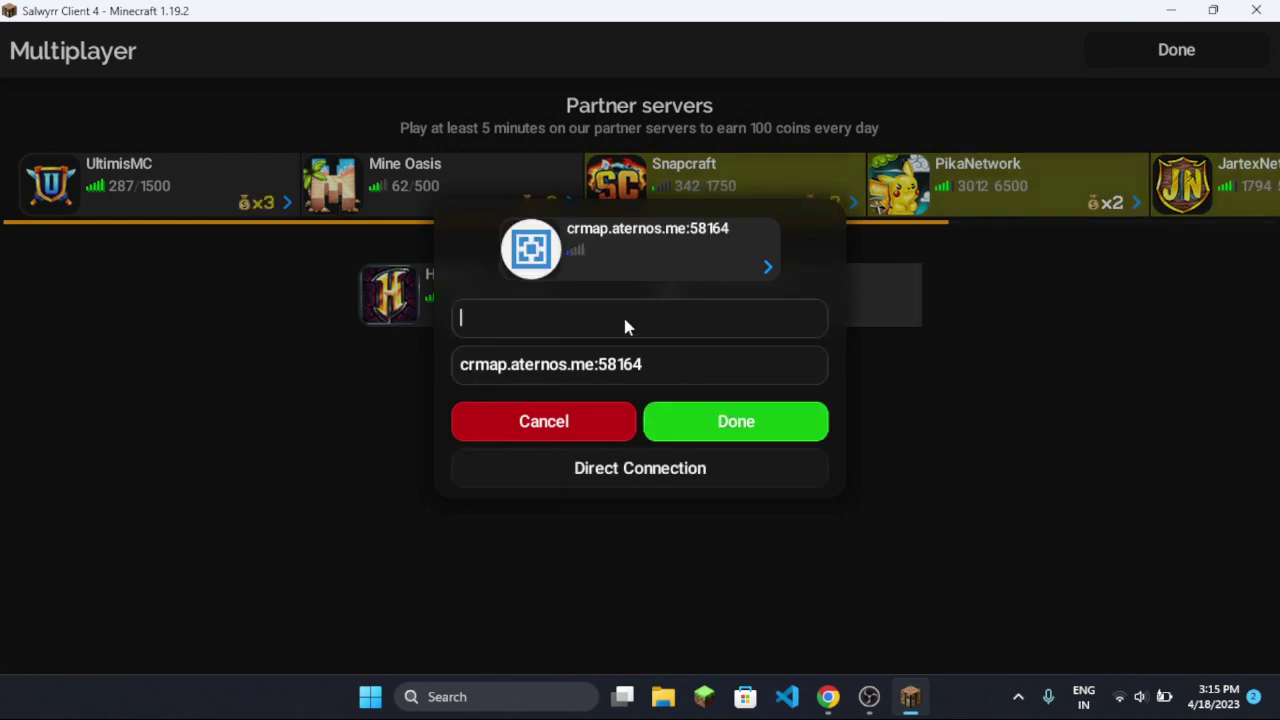
type("Cre")
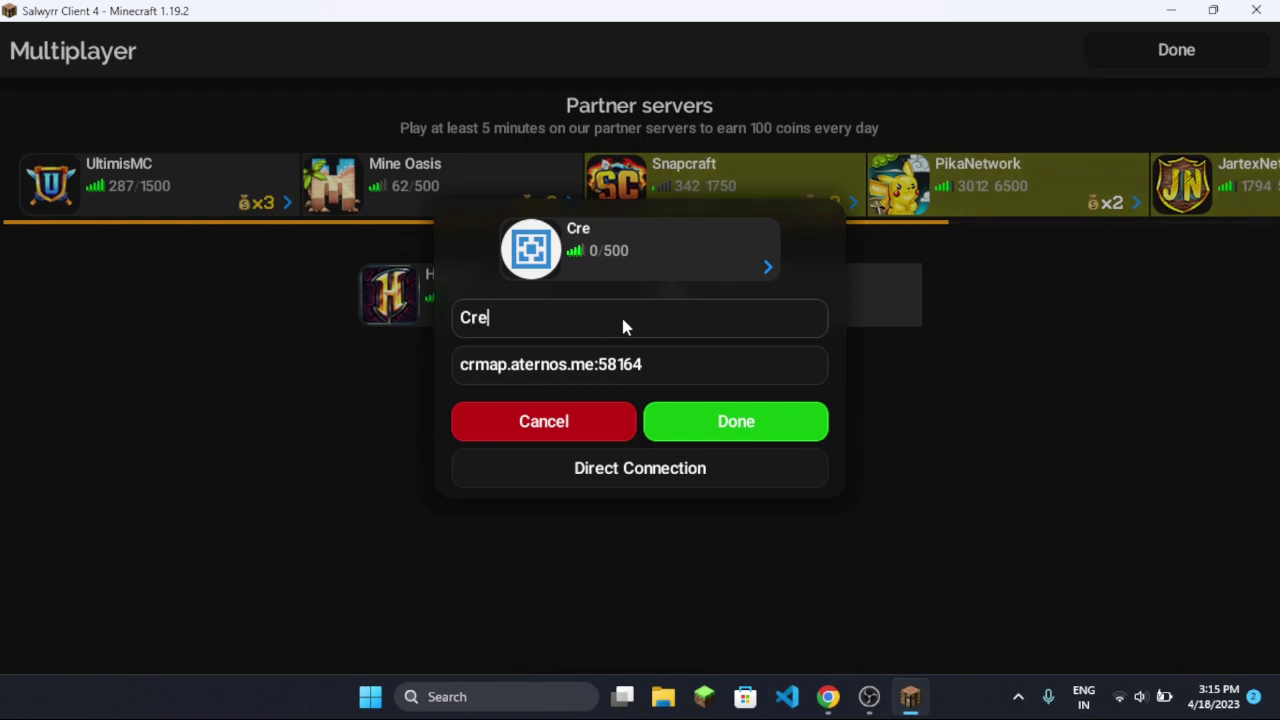
type("atiV")
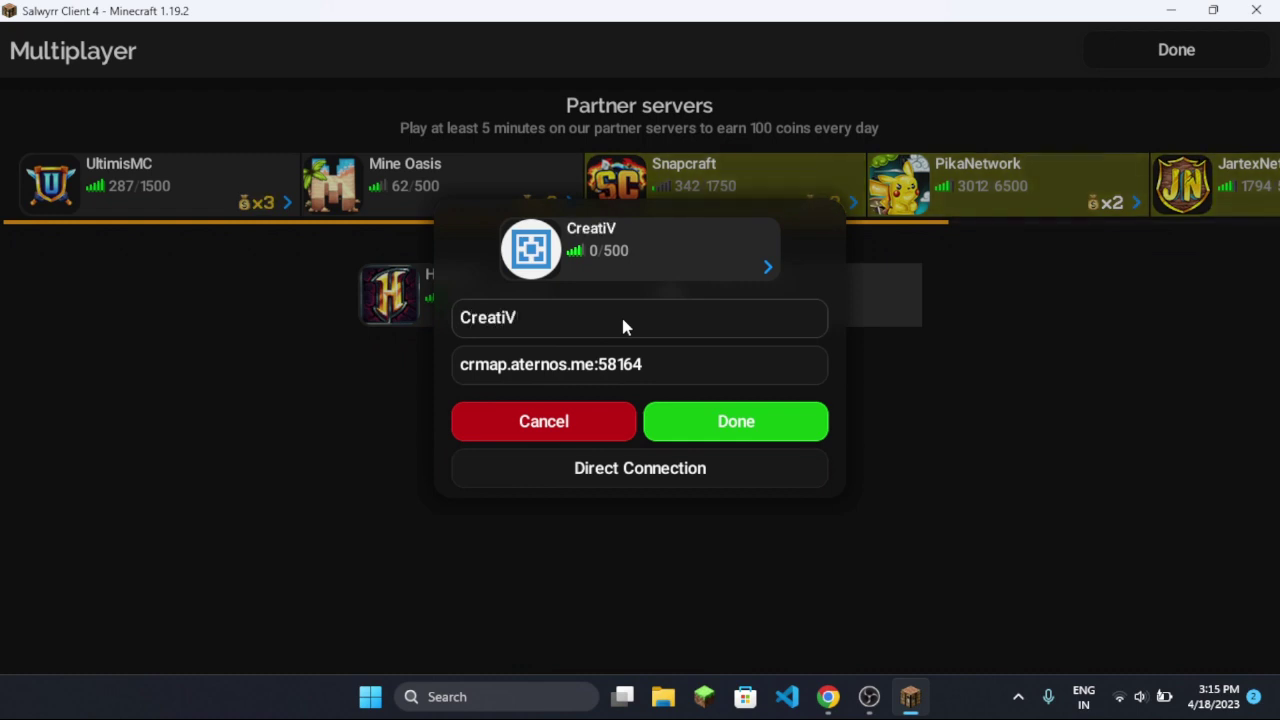
type("Map")
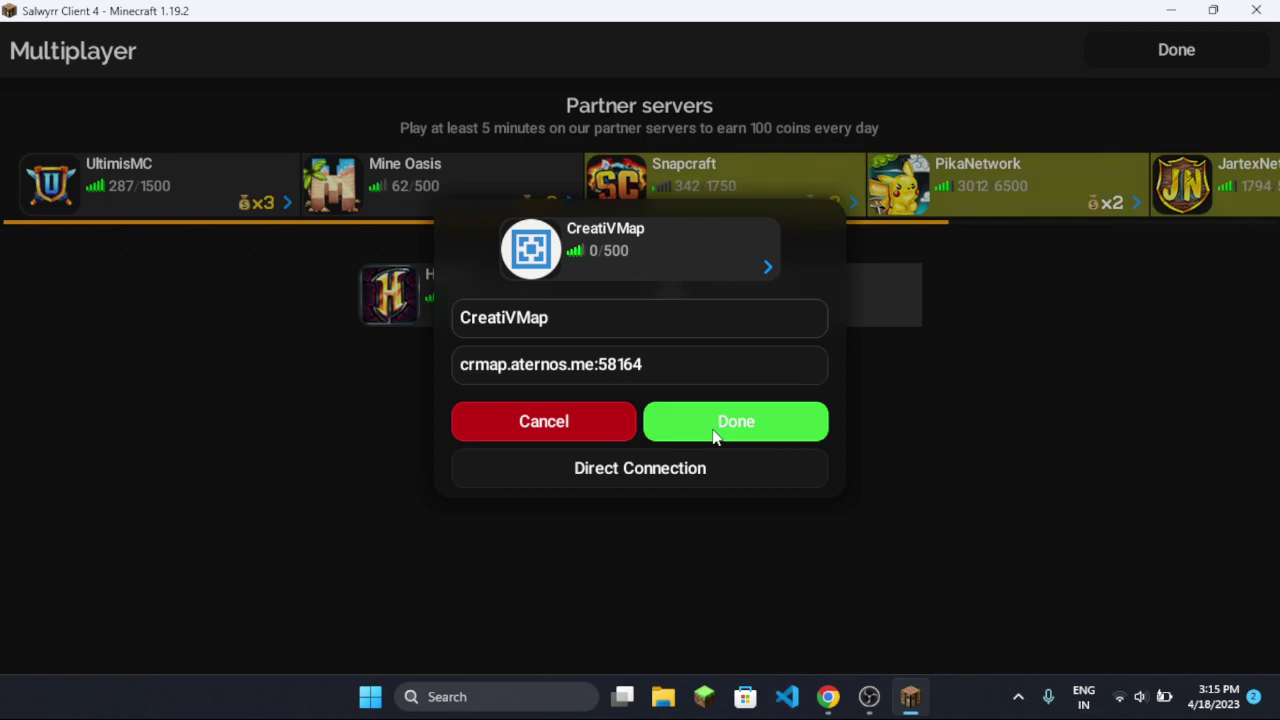
left_click(781, 410)
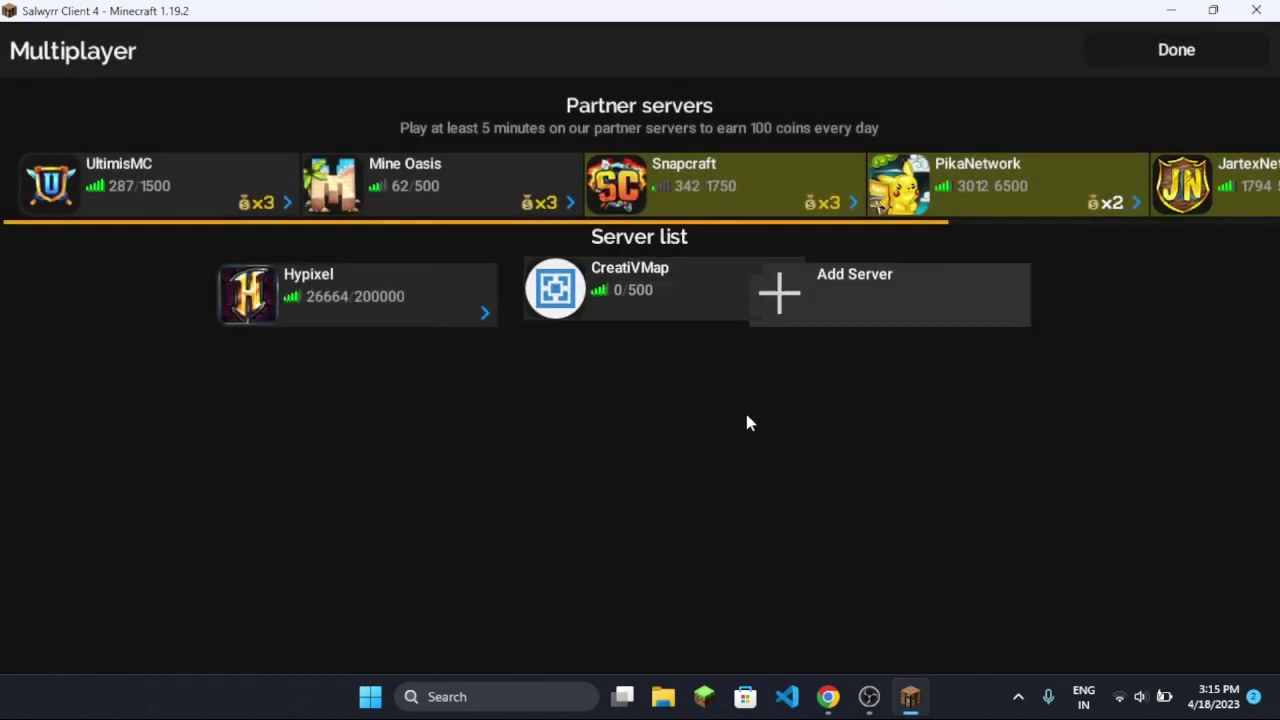
Join CreatiVMap, walk through the DeluxeHub lobby, then pause and return to Chrome
left_click(592, 305)
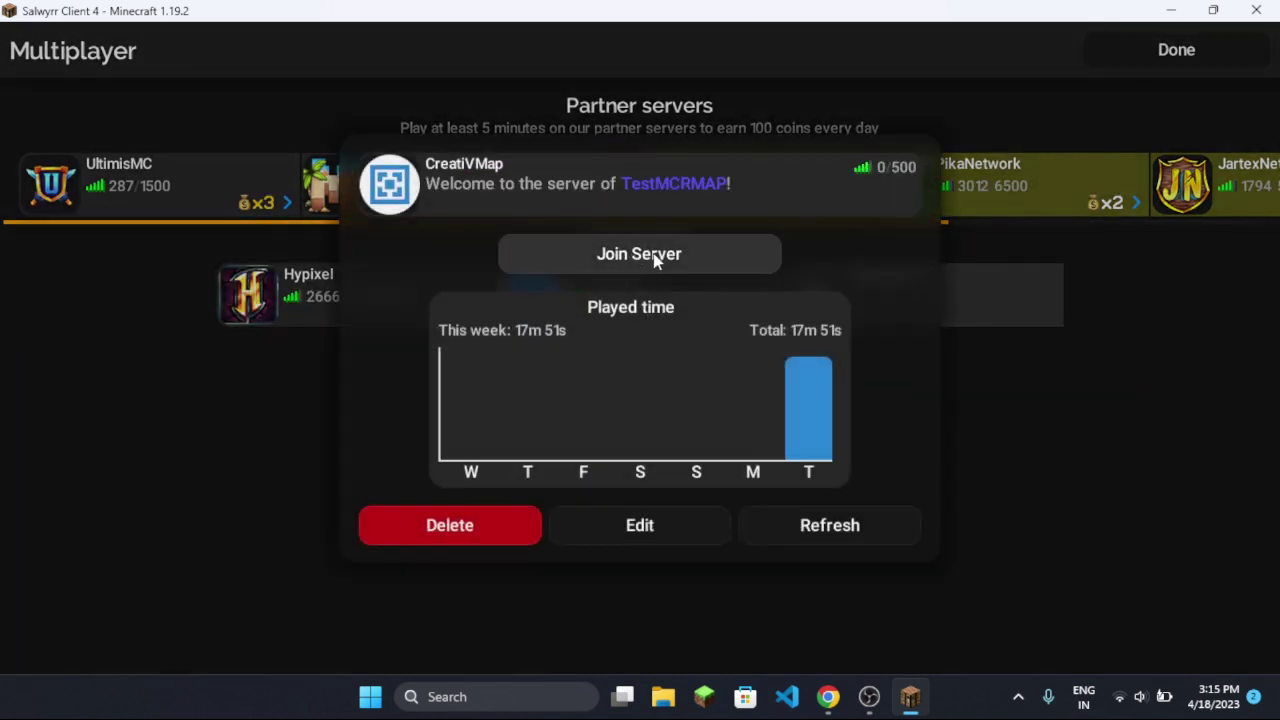
left_click(604, 260)
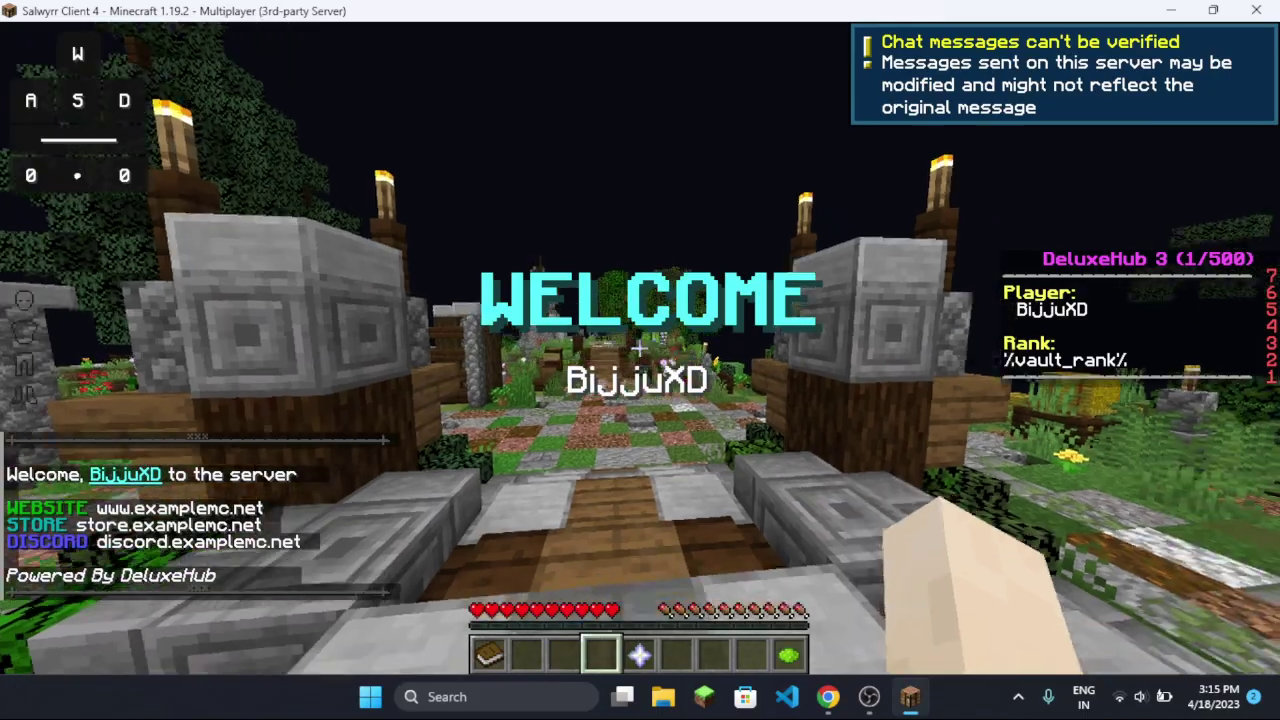
key("w")
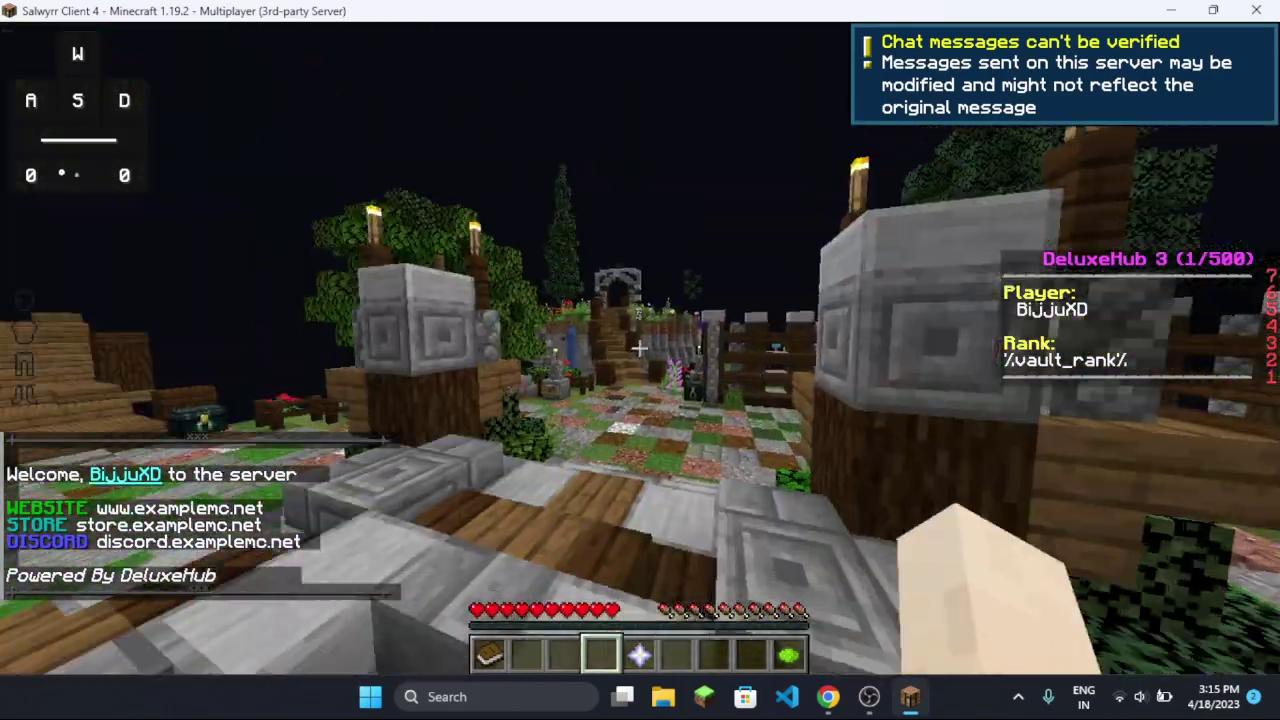
key("Escape")
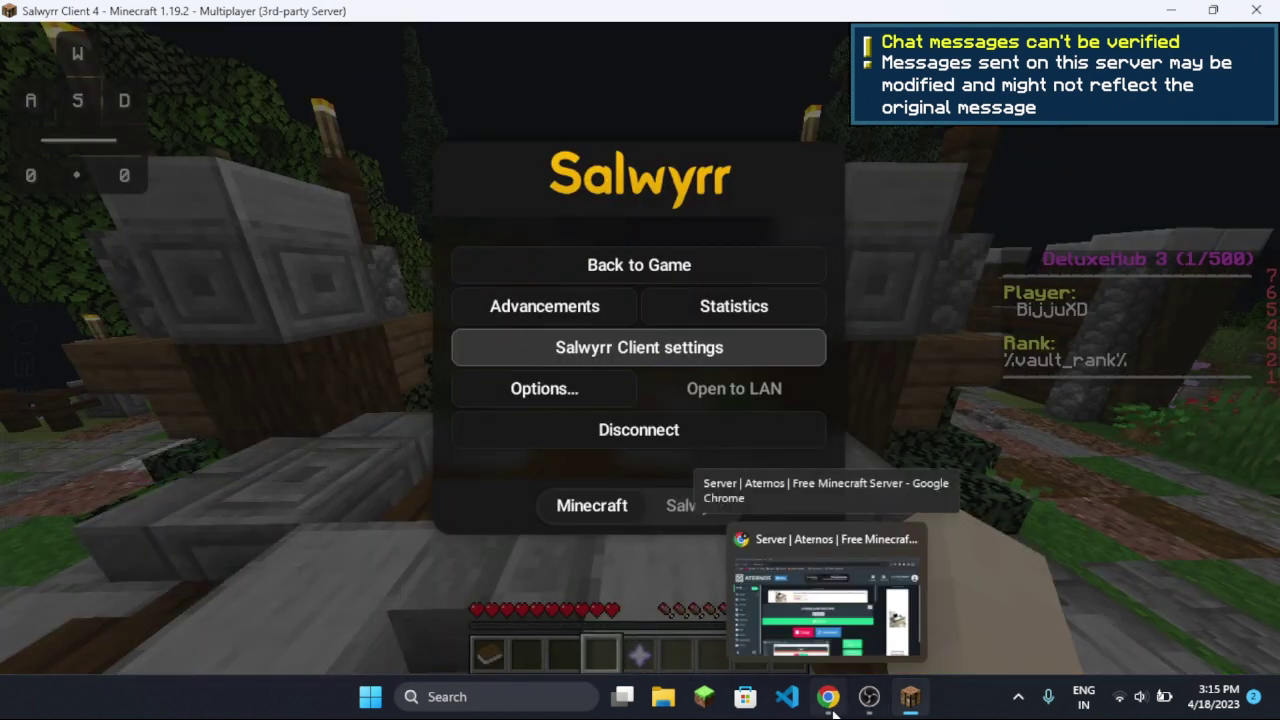
left_click(828, 697)
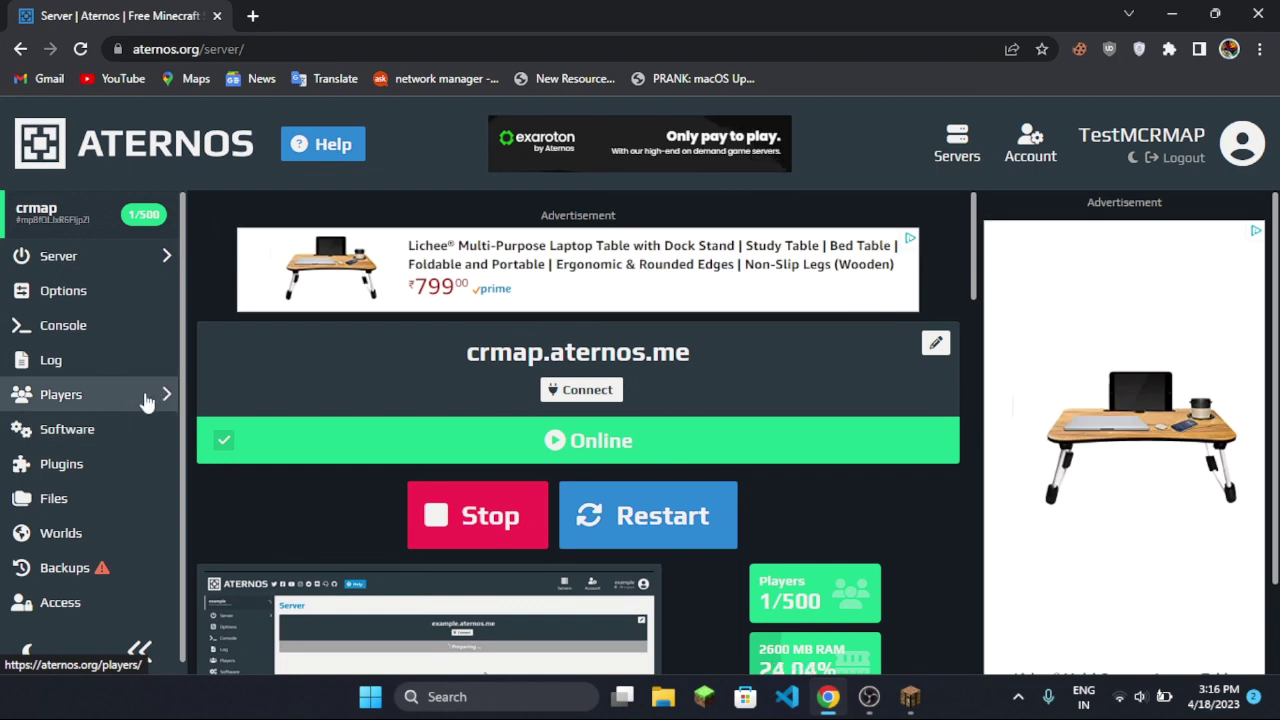
Add the online player's username to crmap's OPs list from the Players page
left_click(84, 405)
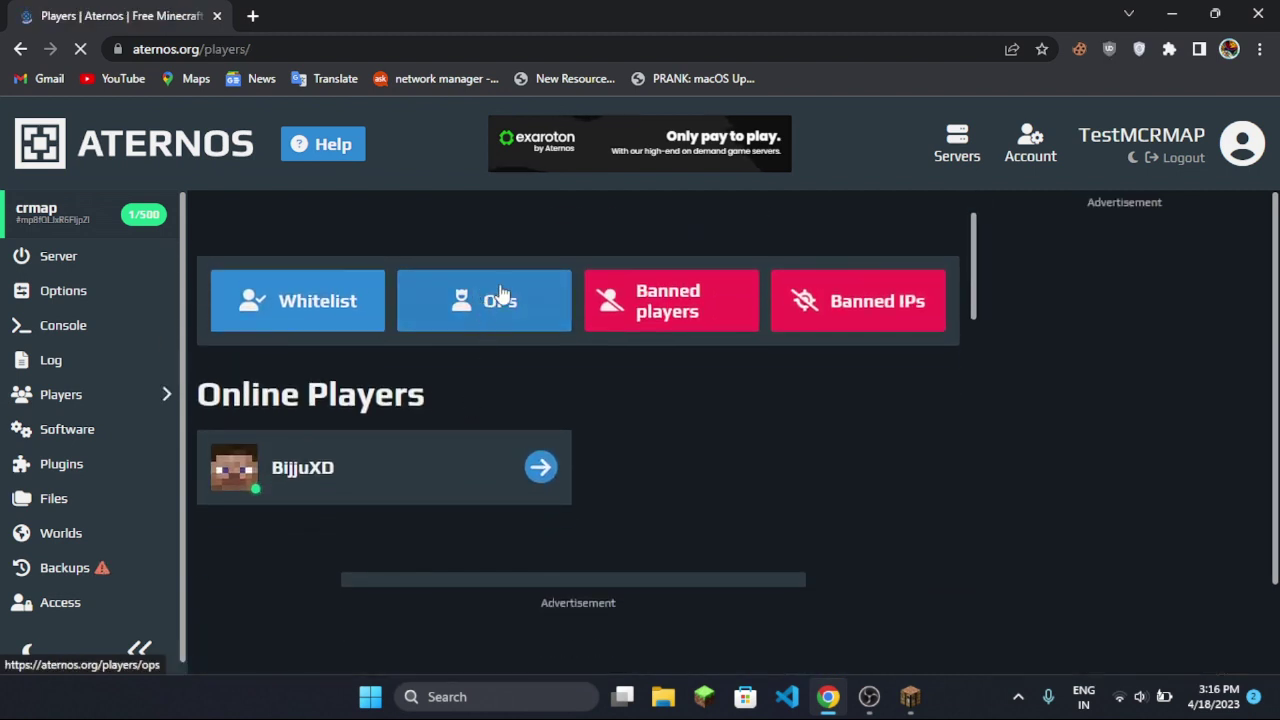
left_click(495, 308)
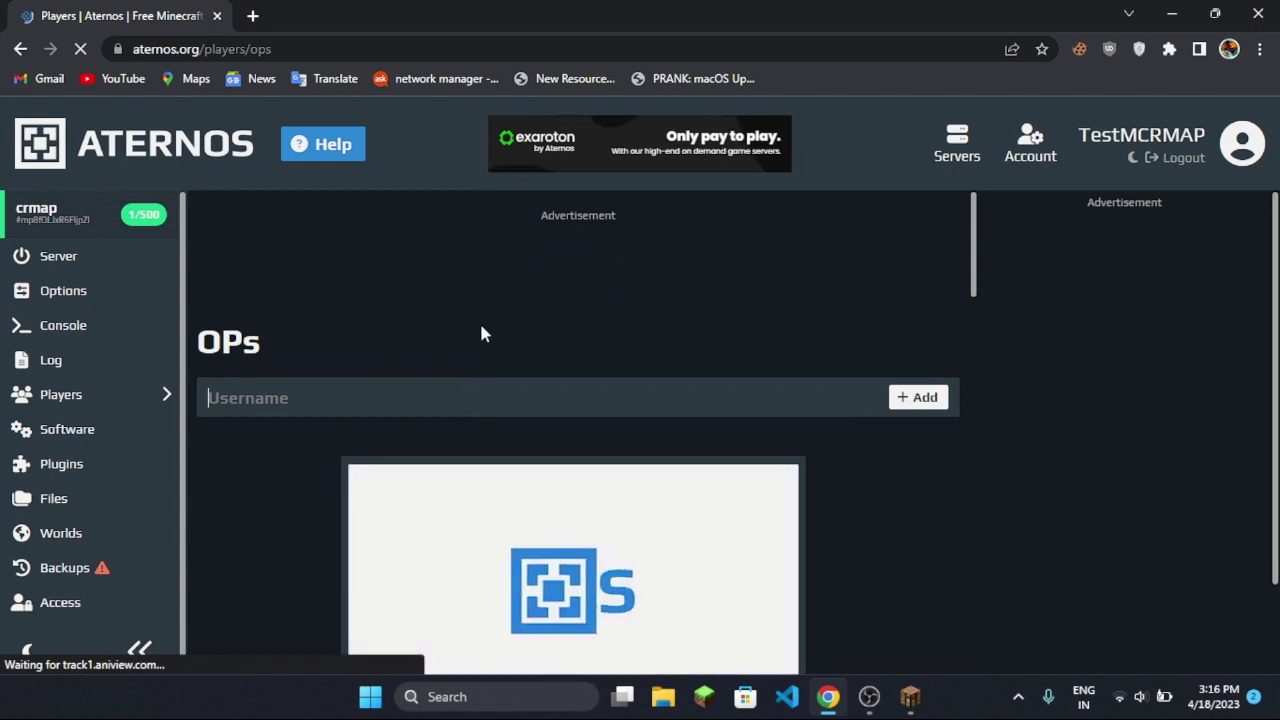
type("Bij")
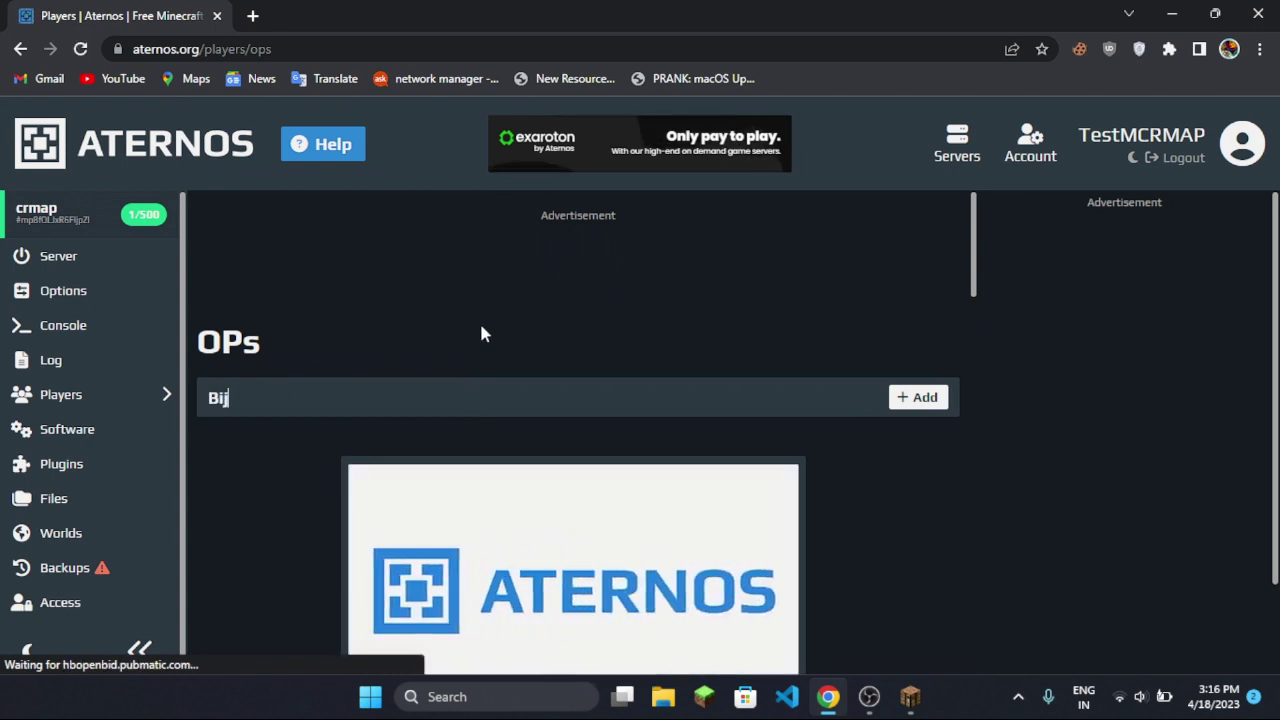
type("juXD")
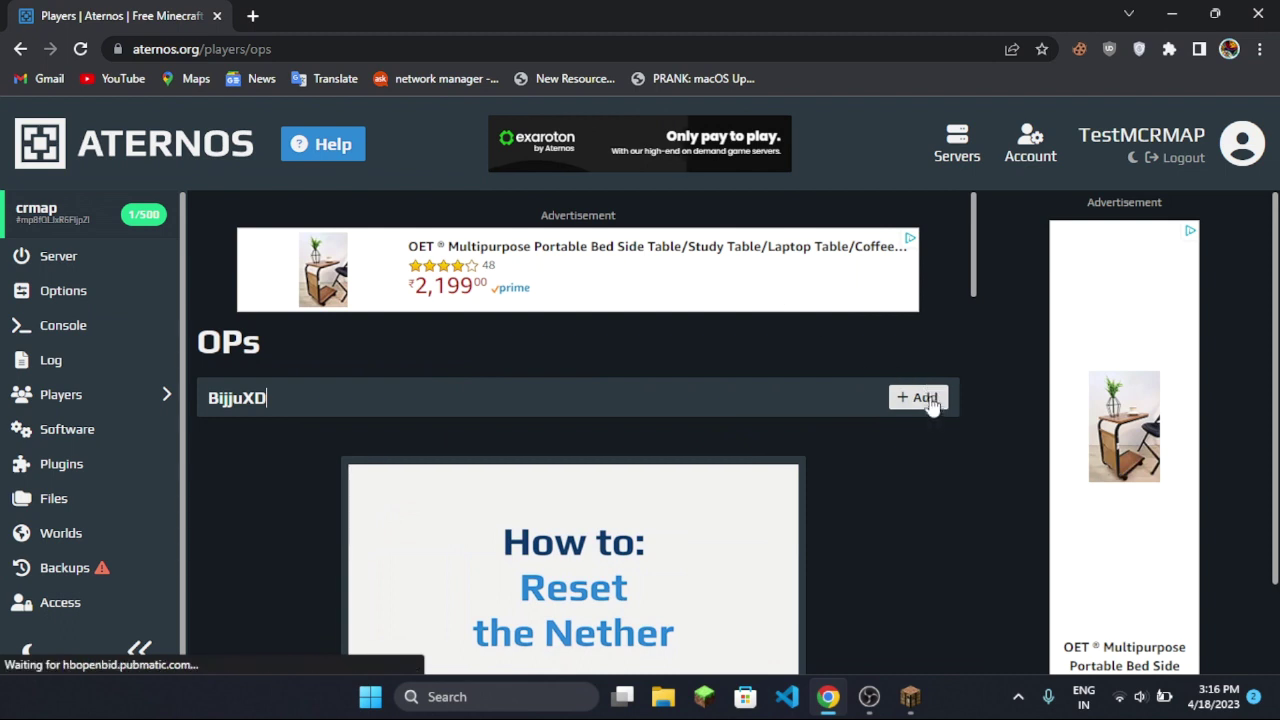
left_click(933, 403)
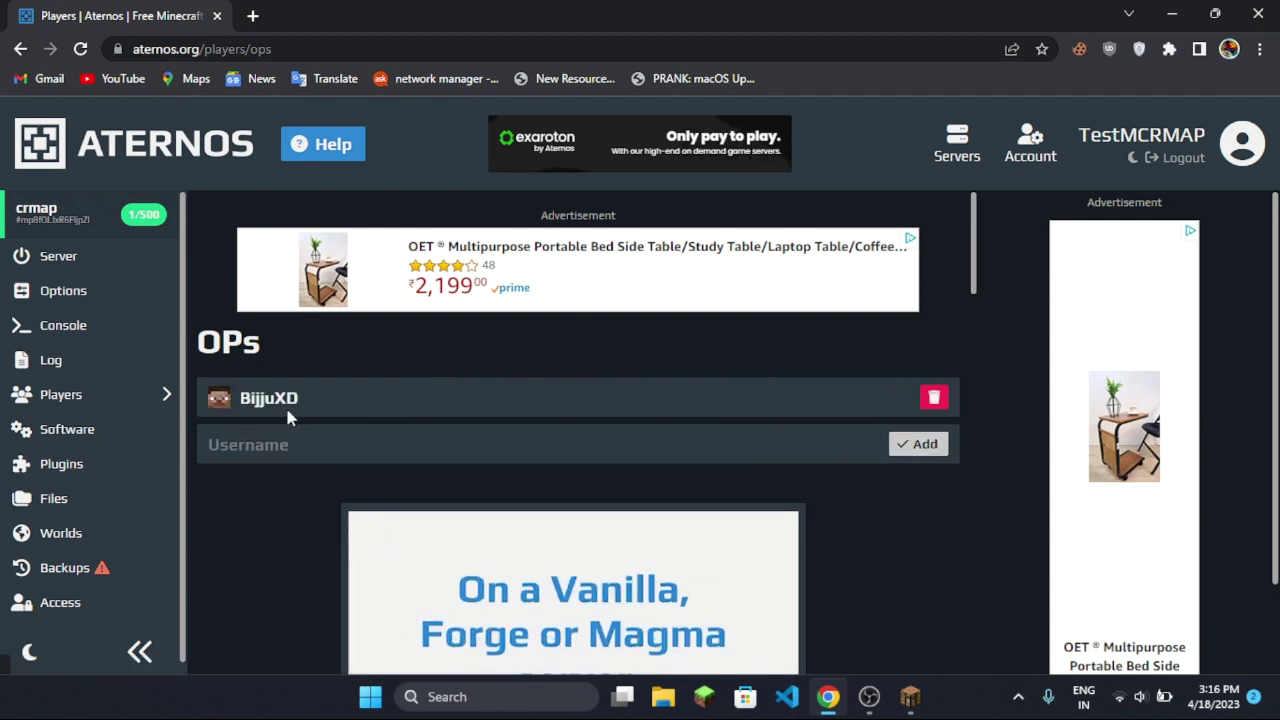
Type an op command for the player in crmap's console, then clear it unsent
left_click(78, 327)
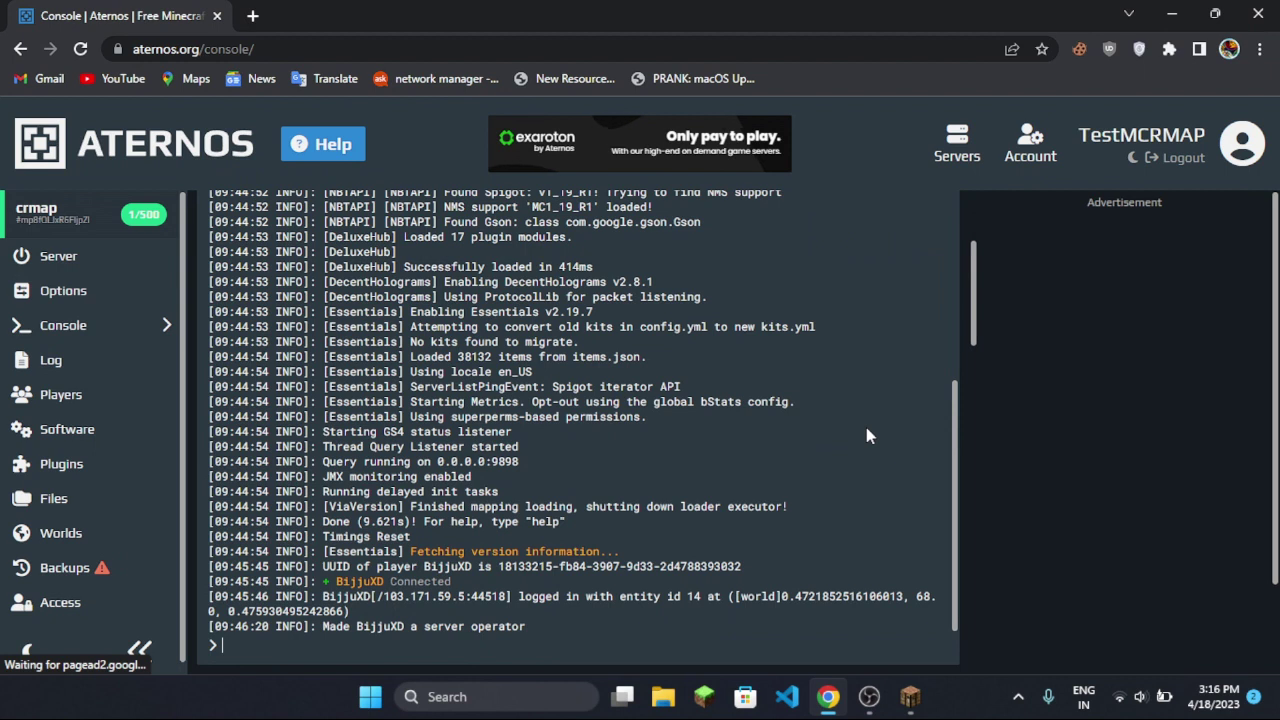
type("op ")
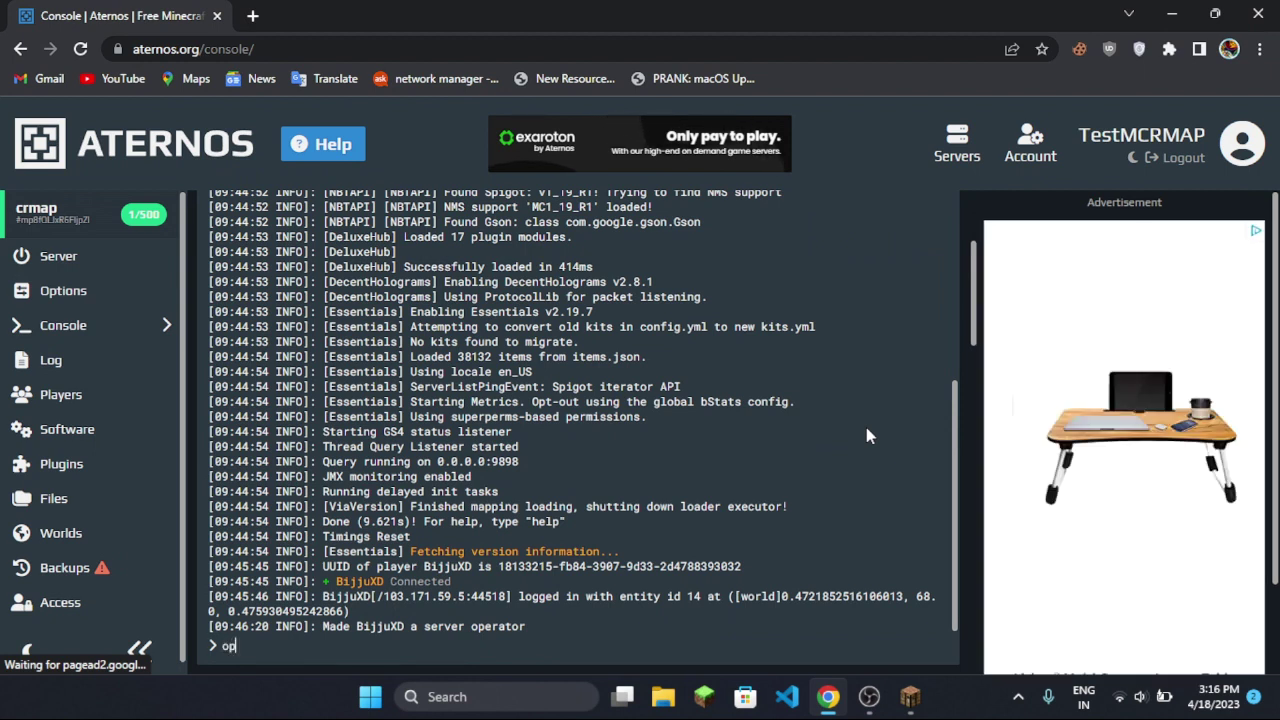
type("BijjuX")
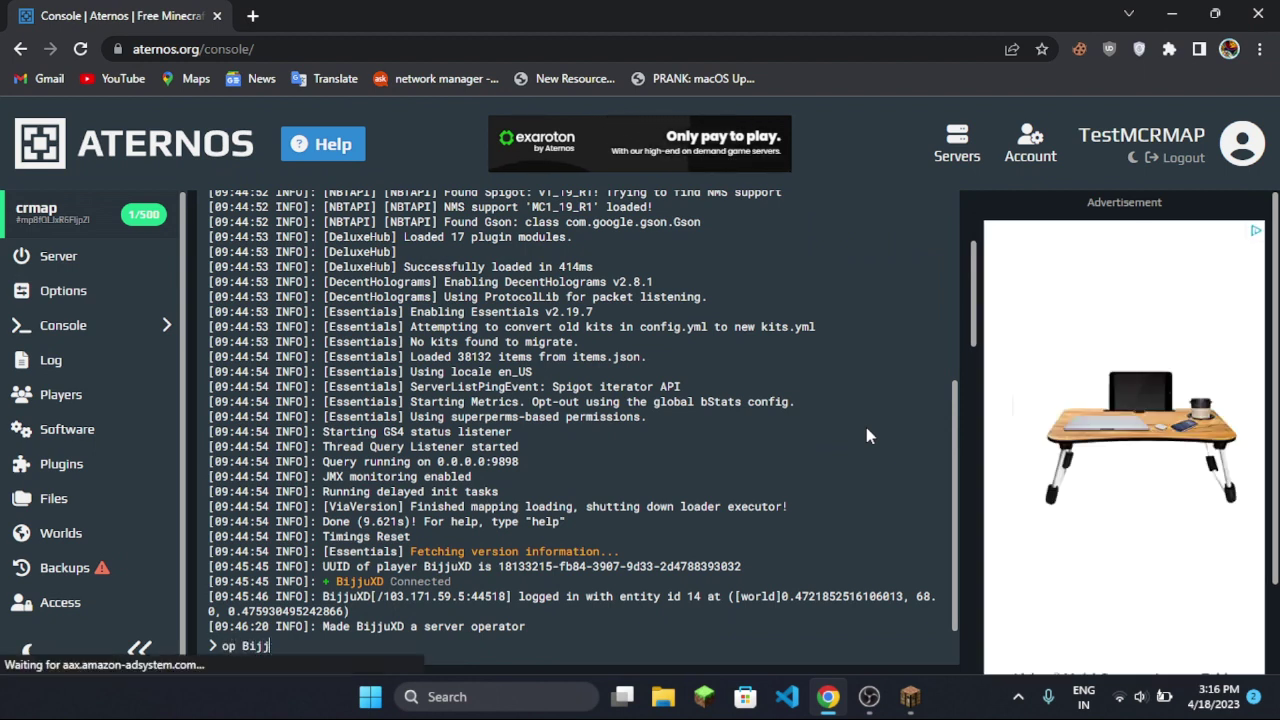
type("D")
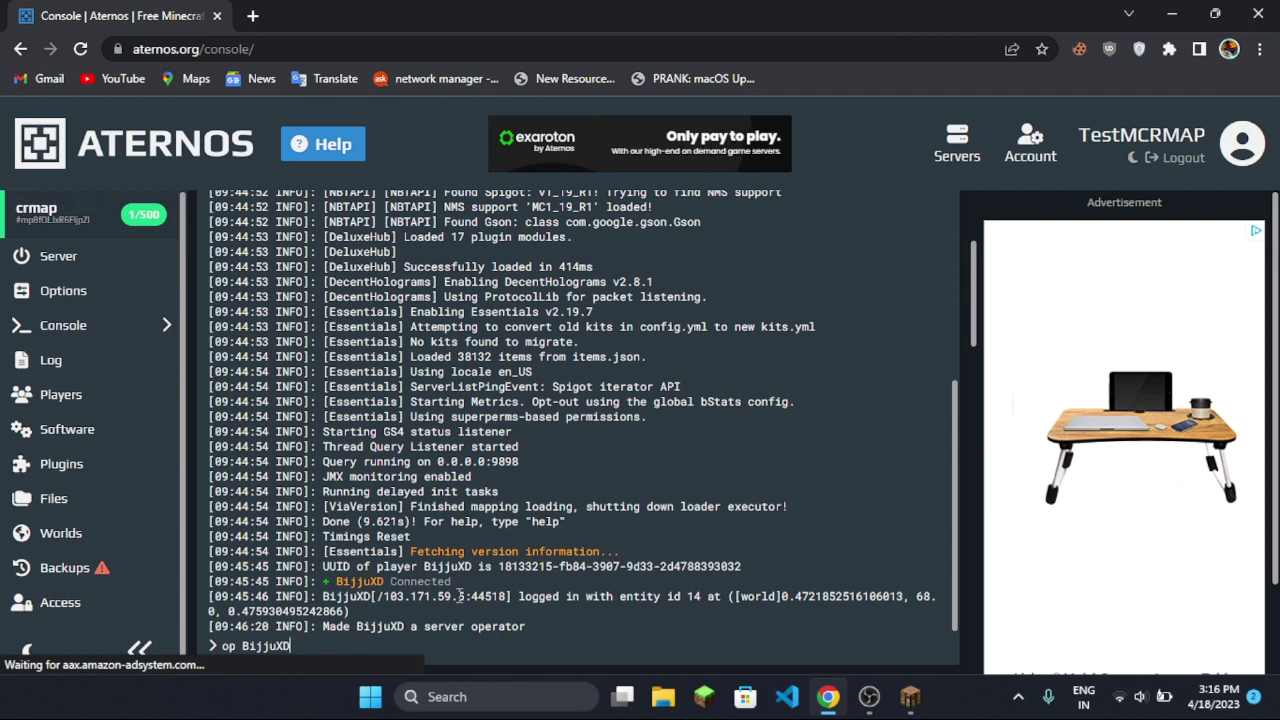
left_click_drag(333, 640, 352, 578)
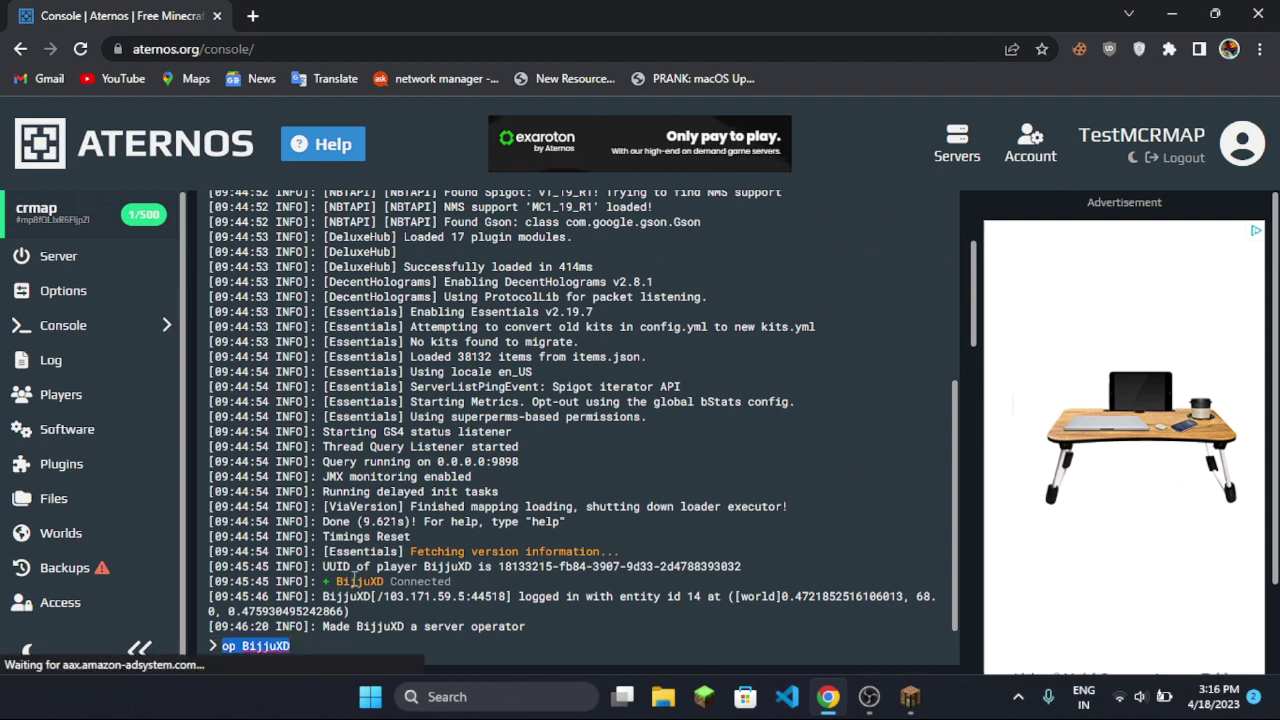
key("BackSpace")
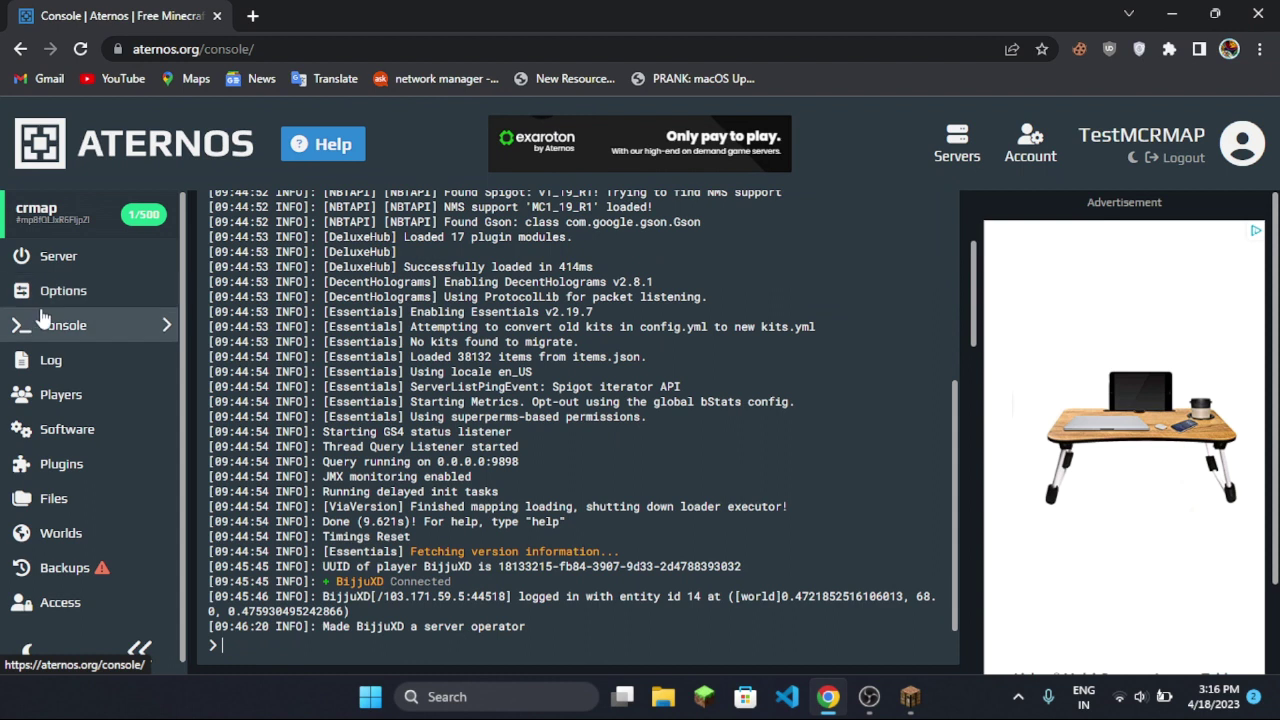
left_click(148, 255)
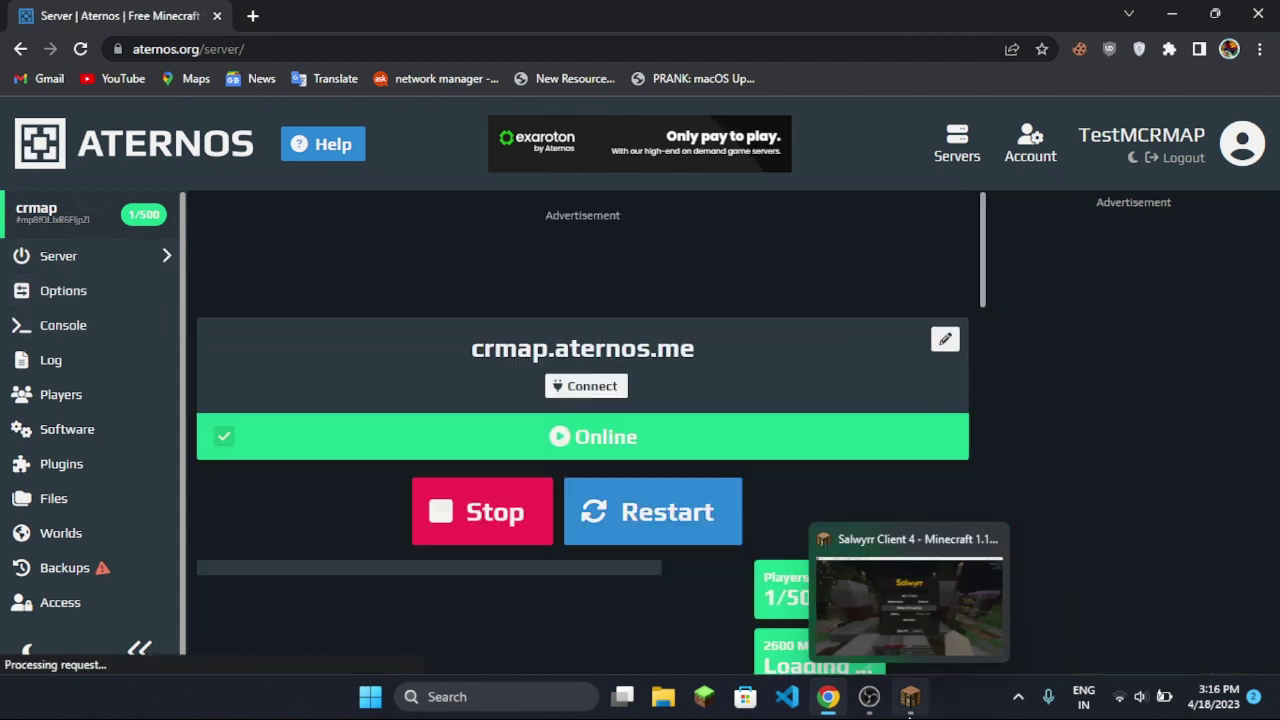
Resume the Minecraft game and look around the hub spawn area
left_click(909, 697)
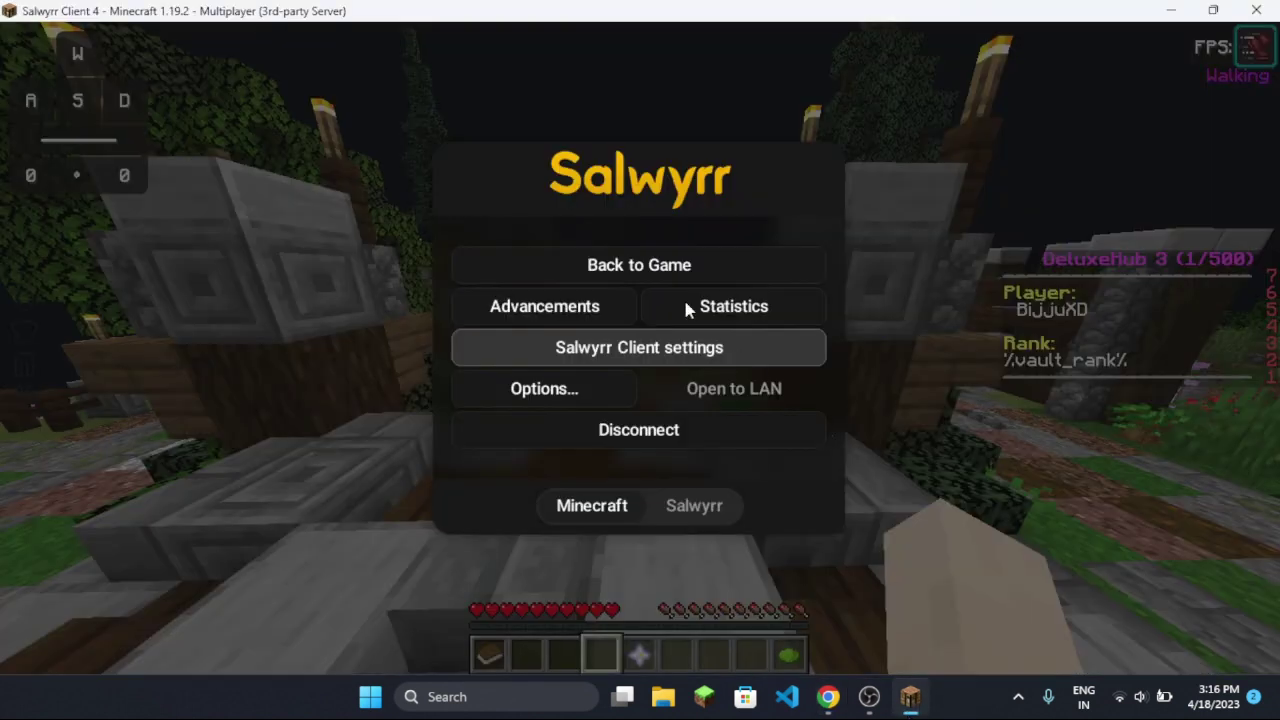
left_click(640, 265)
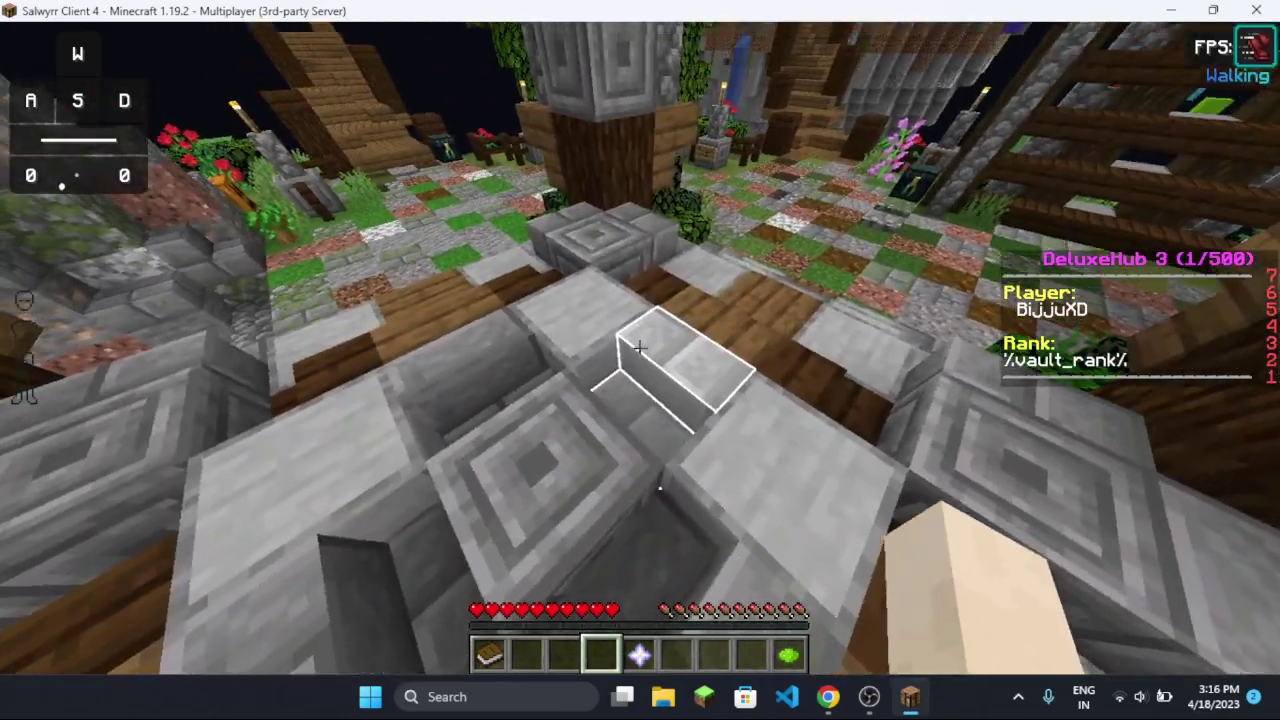
key("shift")
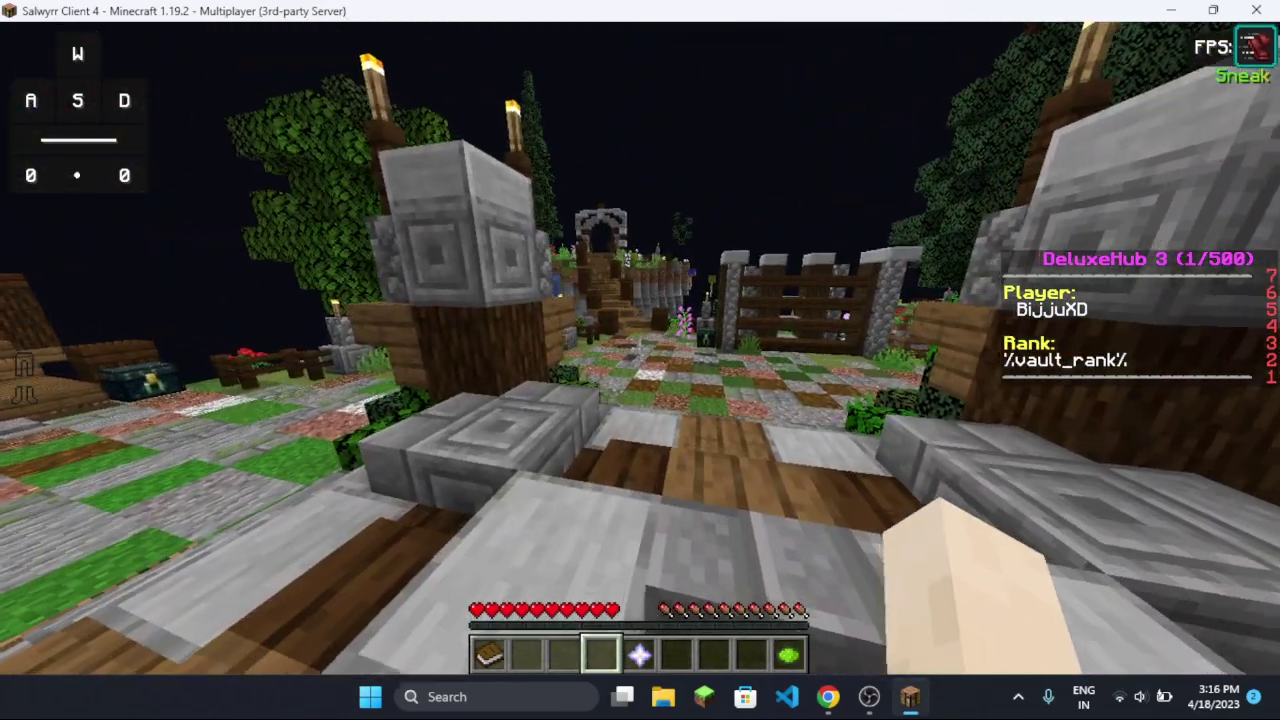
key("a")
key("a")
key("d")
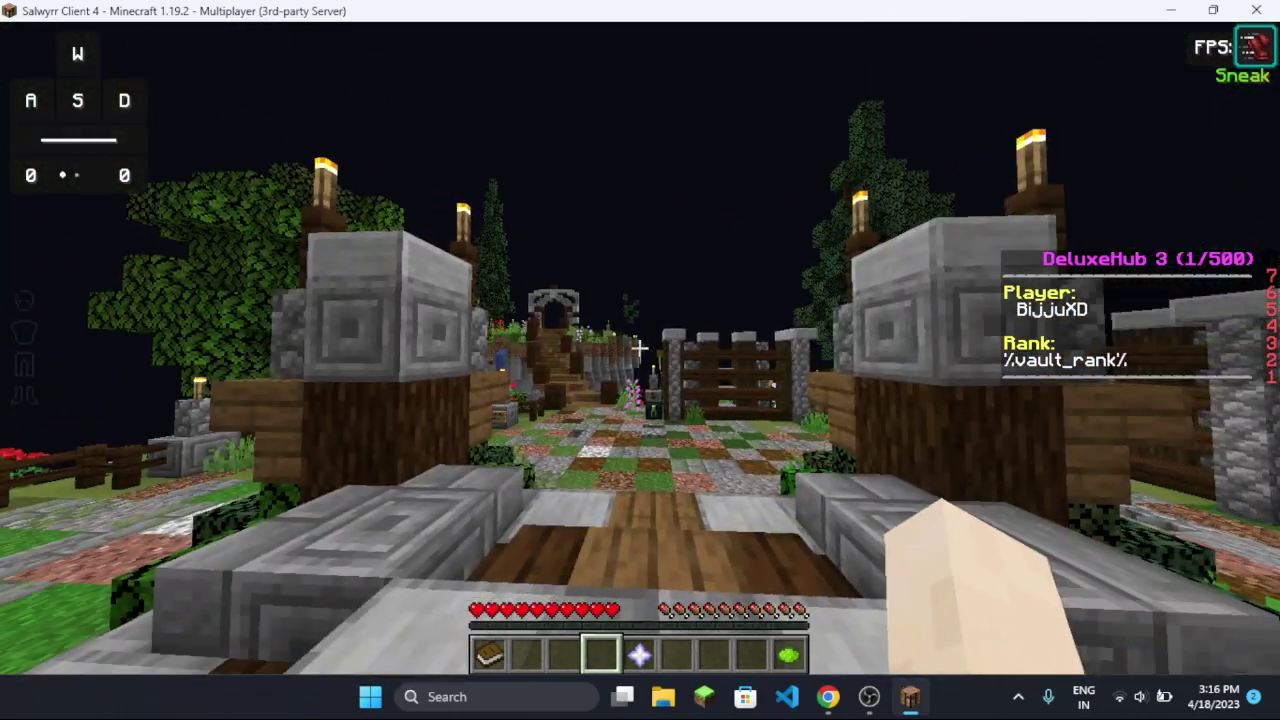
Line up in front of the central stone pillar and recall the /znpcs create command
key("a")
key("w")
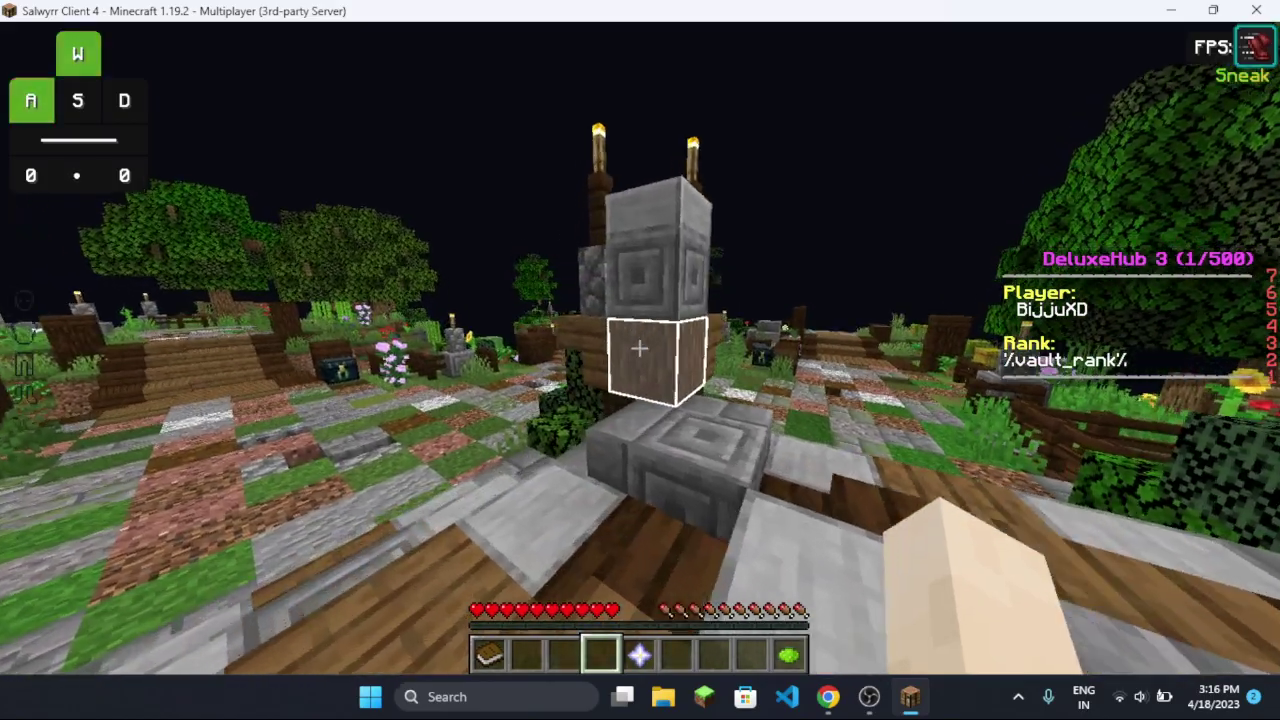
key("d")
key("s")
key("slash")
key("Up")
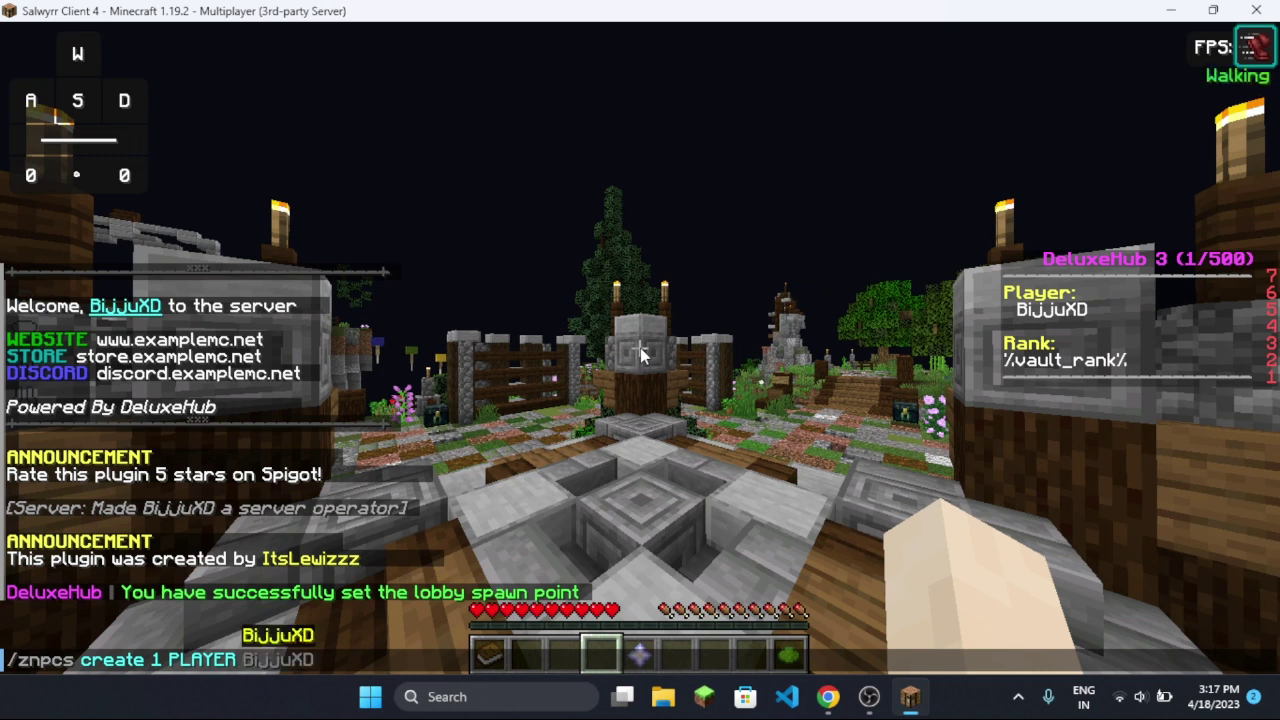
Create NPC 1 named discord with /znpcs create 1 PLAYER discord
type("discord")
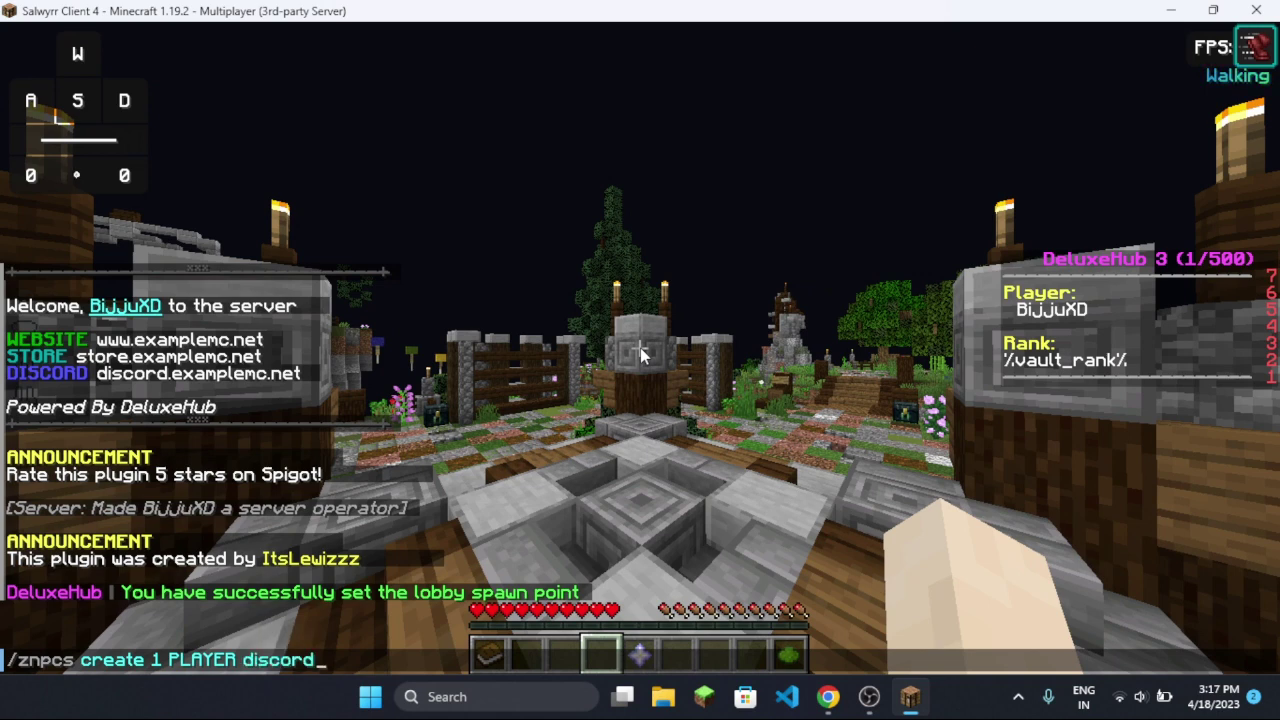
key("Return")
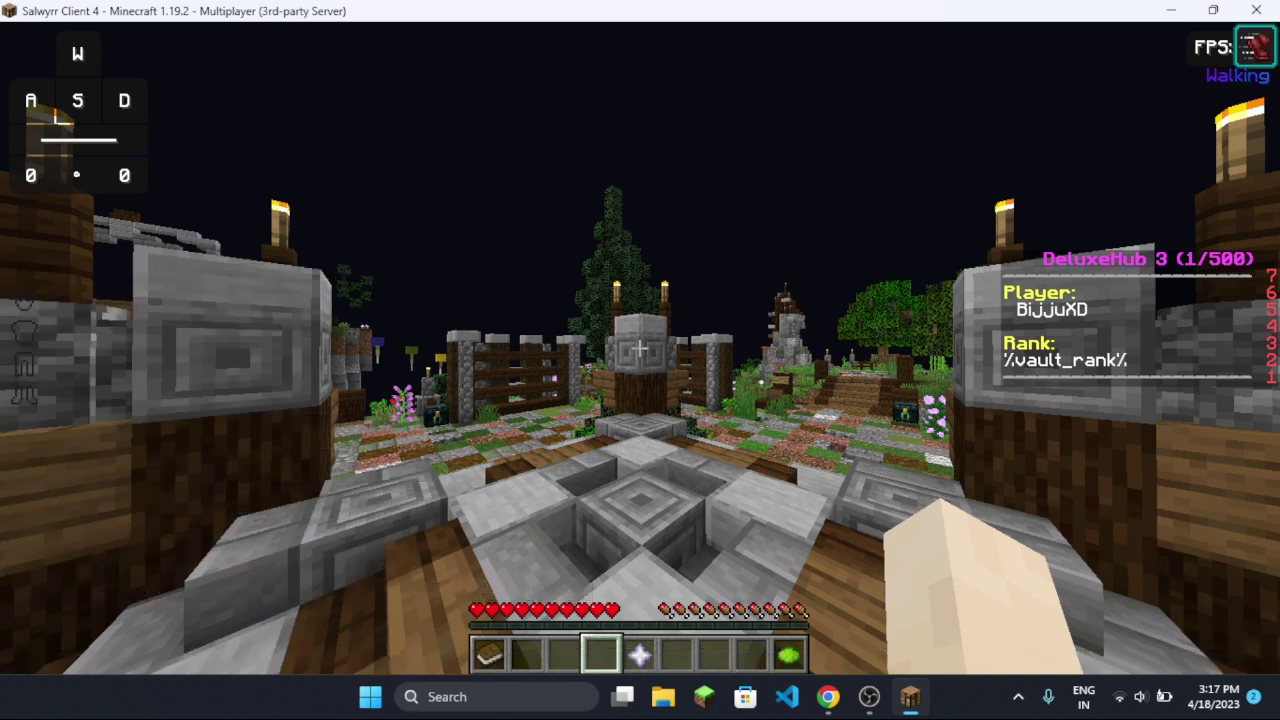
key("d")
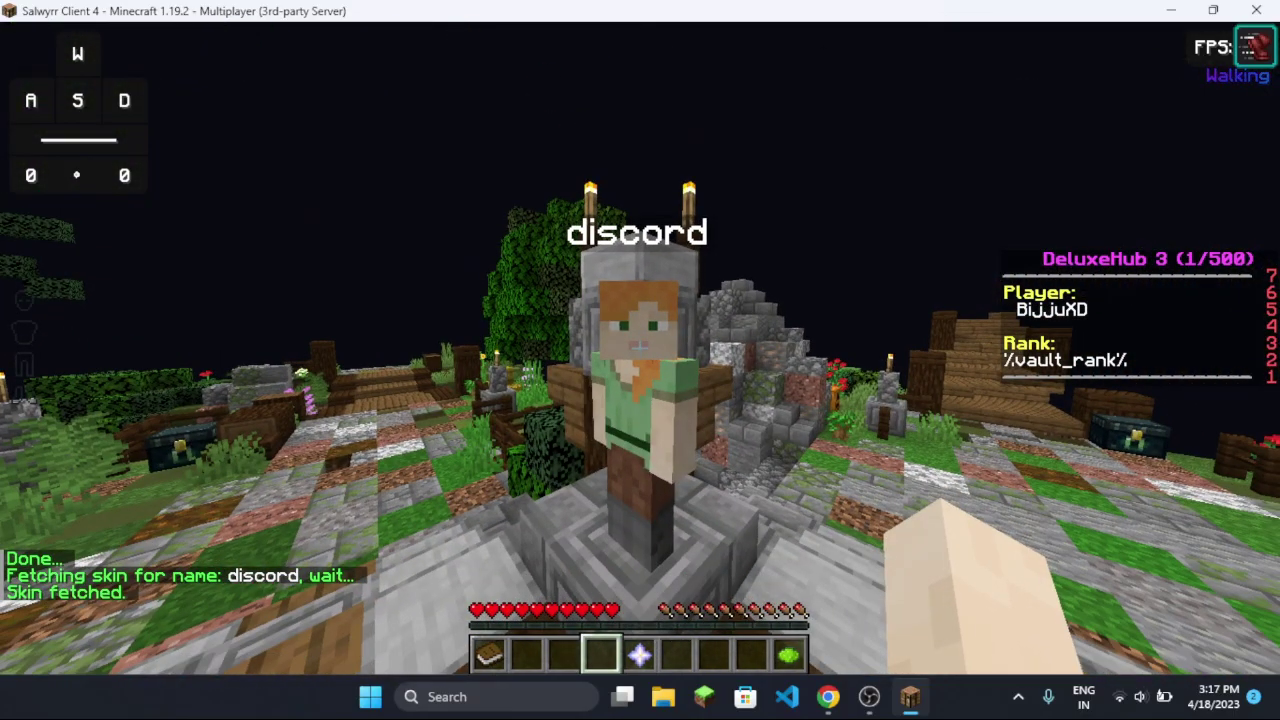
Label the NPC '&bDiscord &e&lClick-to-view' with /znpcs lines 1 and view it
key("slash")
key("Up")
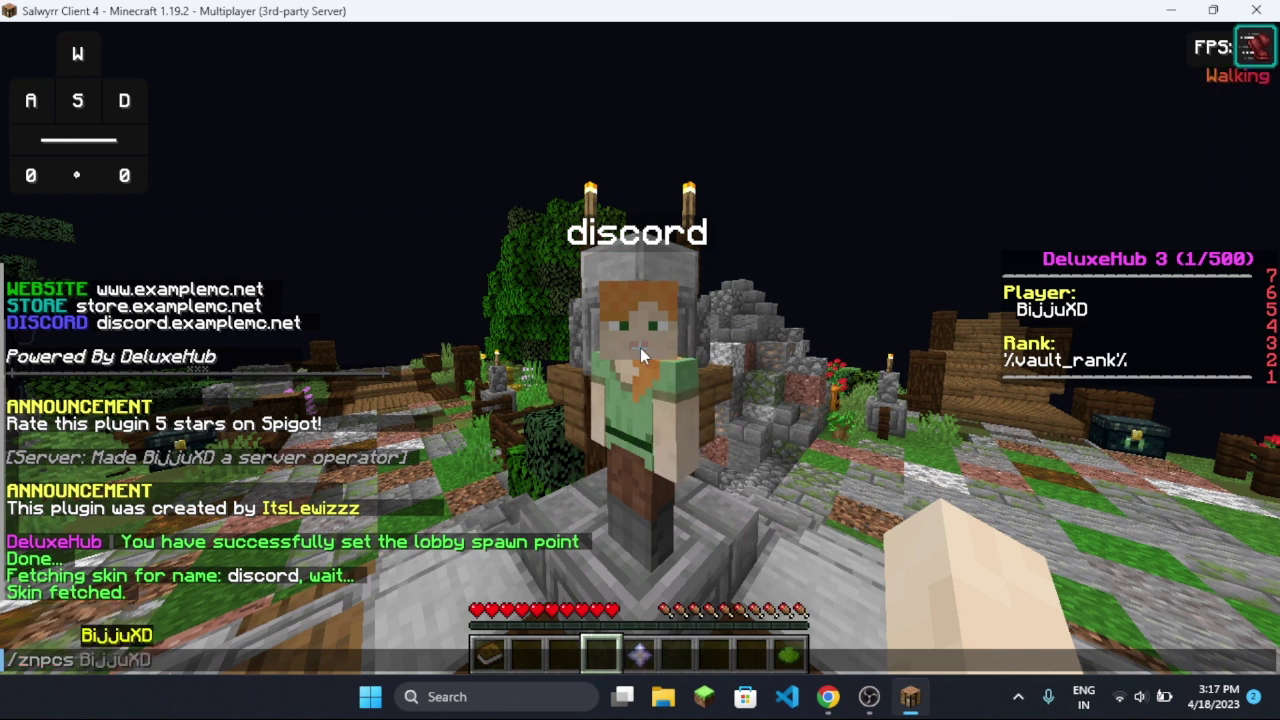
type("line")
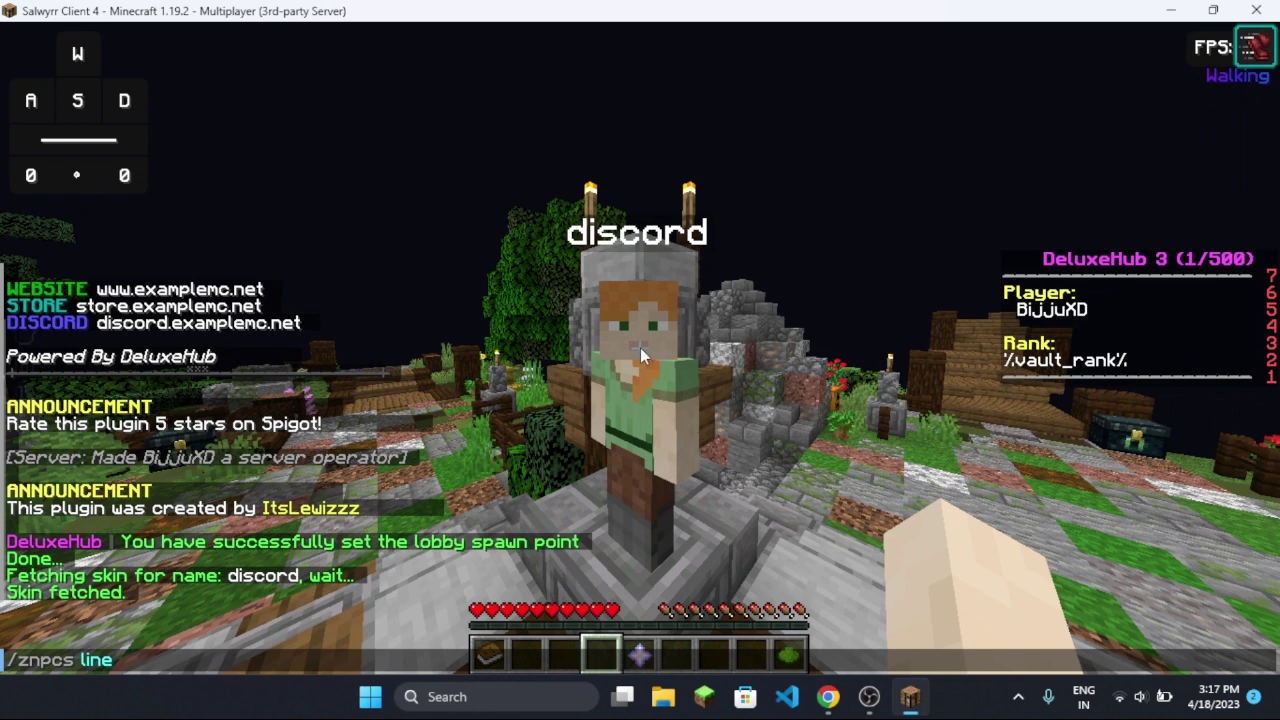
type("s 1 &")
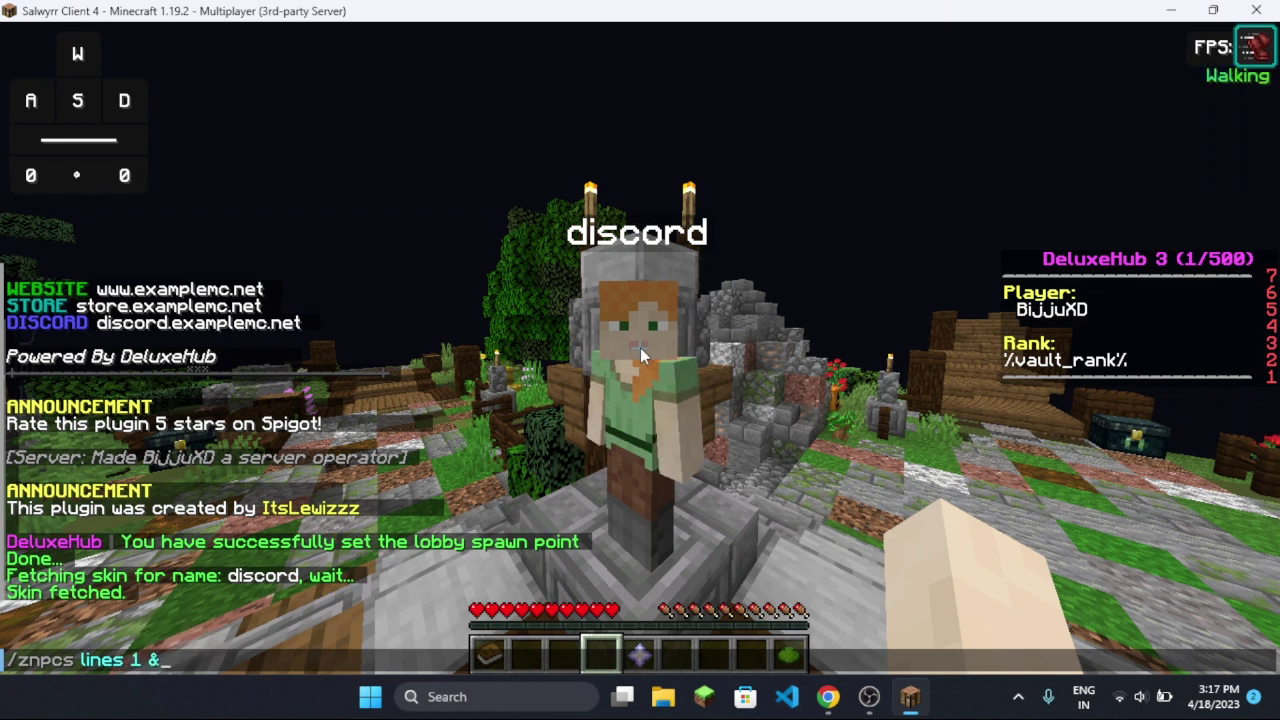
type("bDiscord ")
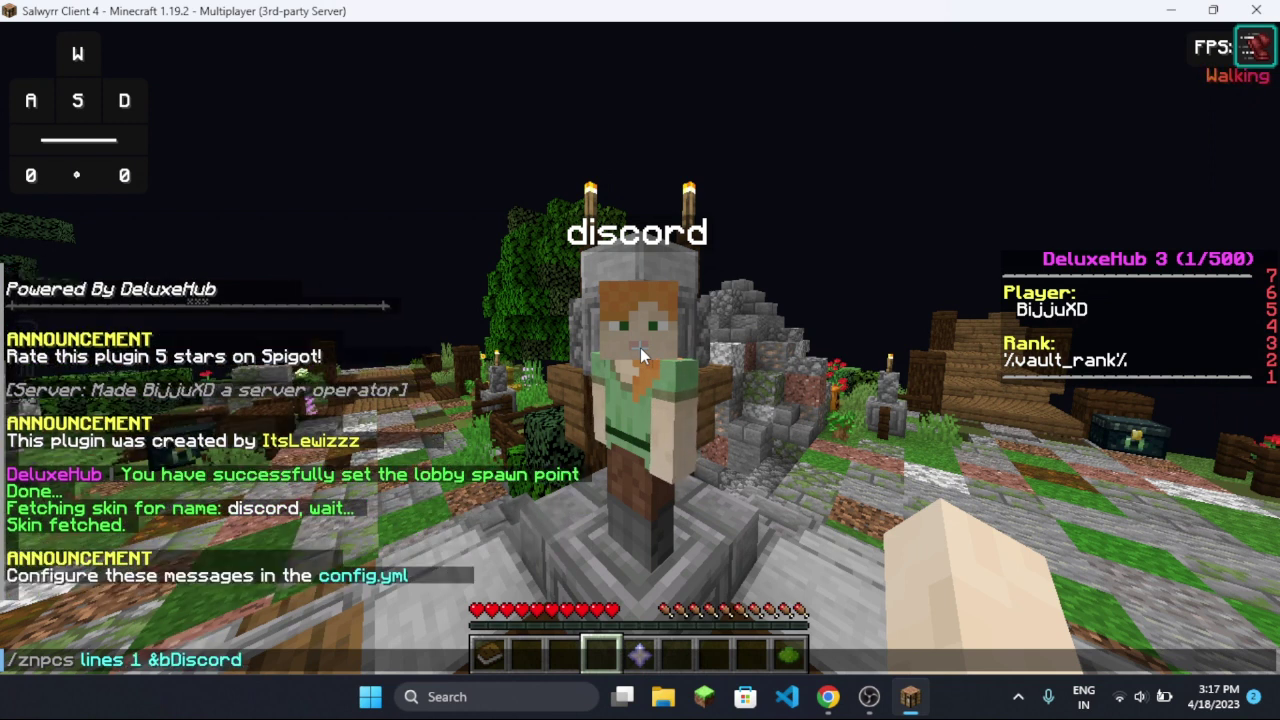
type("&e&lClick-to-view")
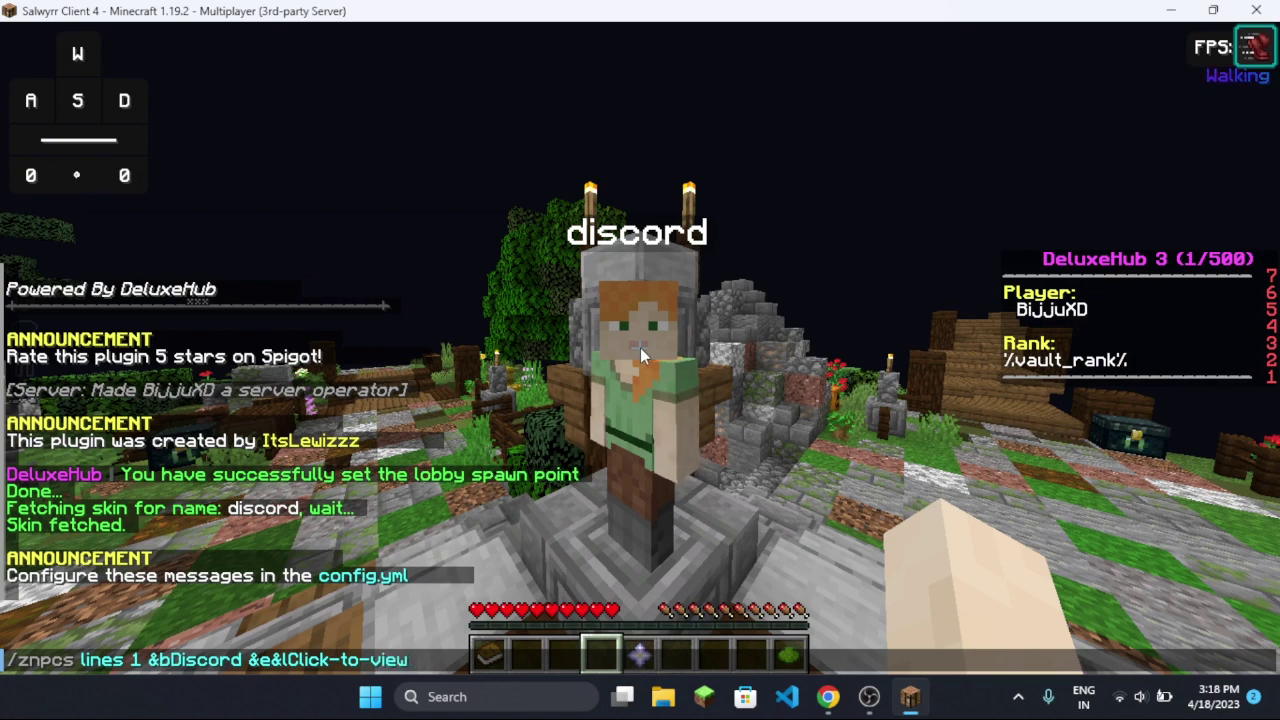
key("Return")
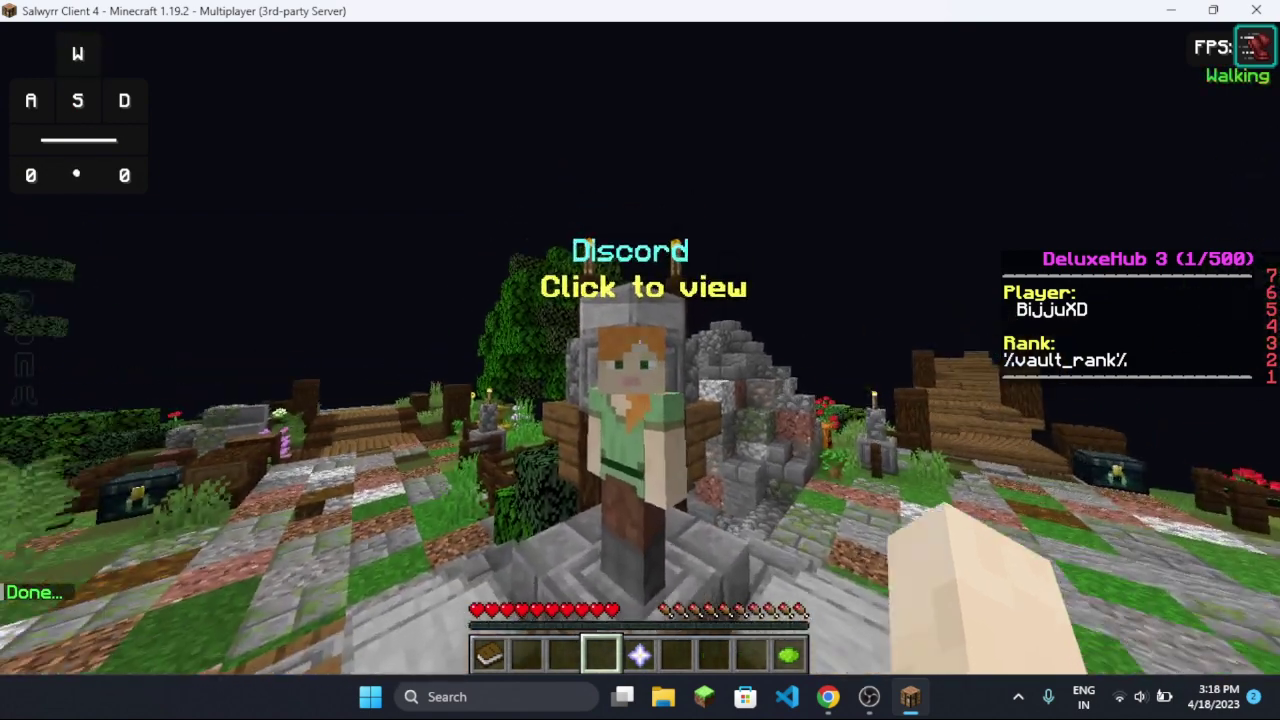
key("s")
key("d")
key("w")
key("a")
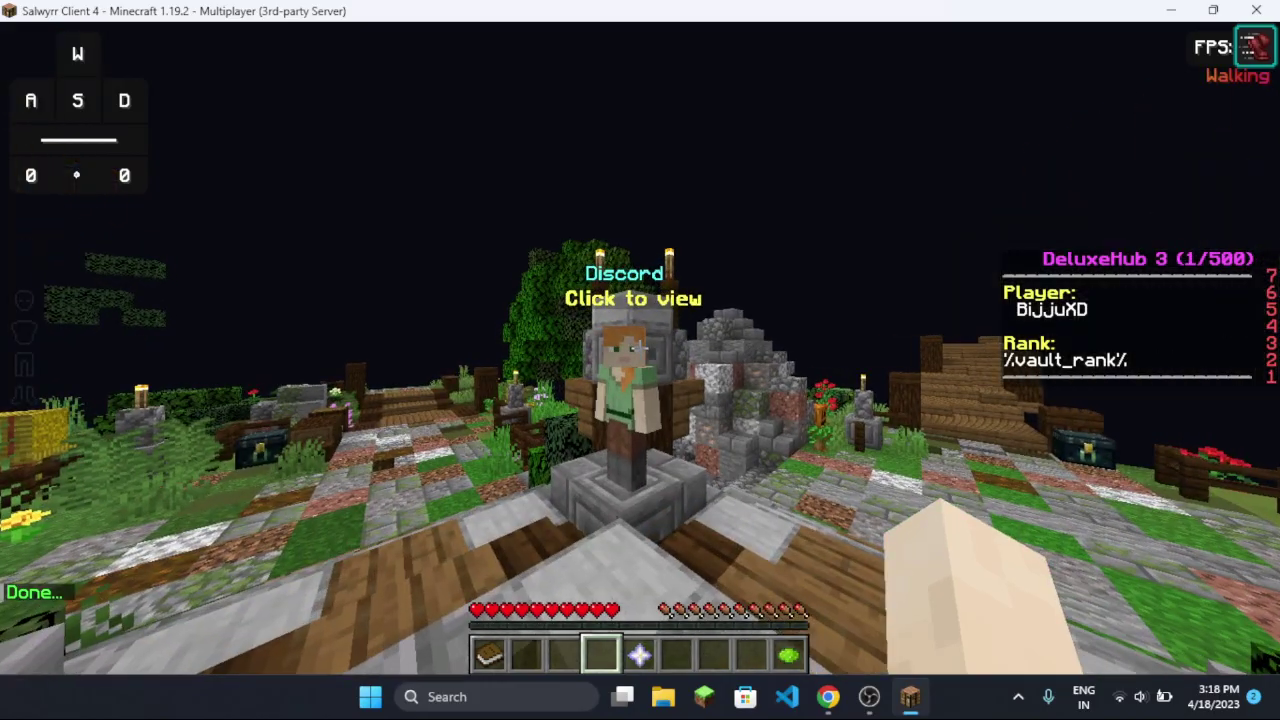
key("w")
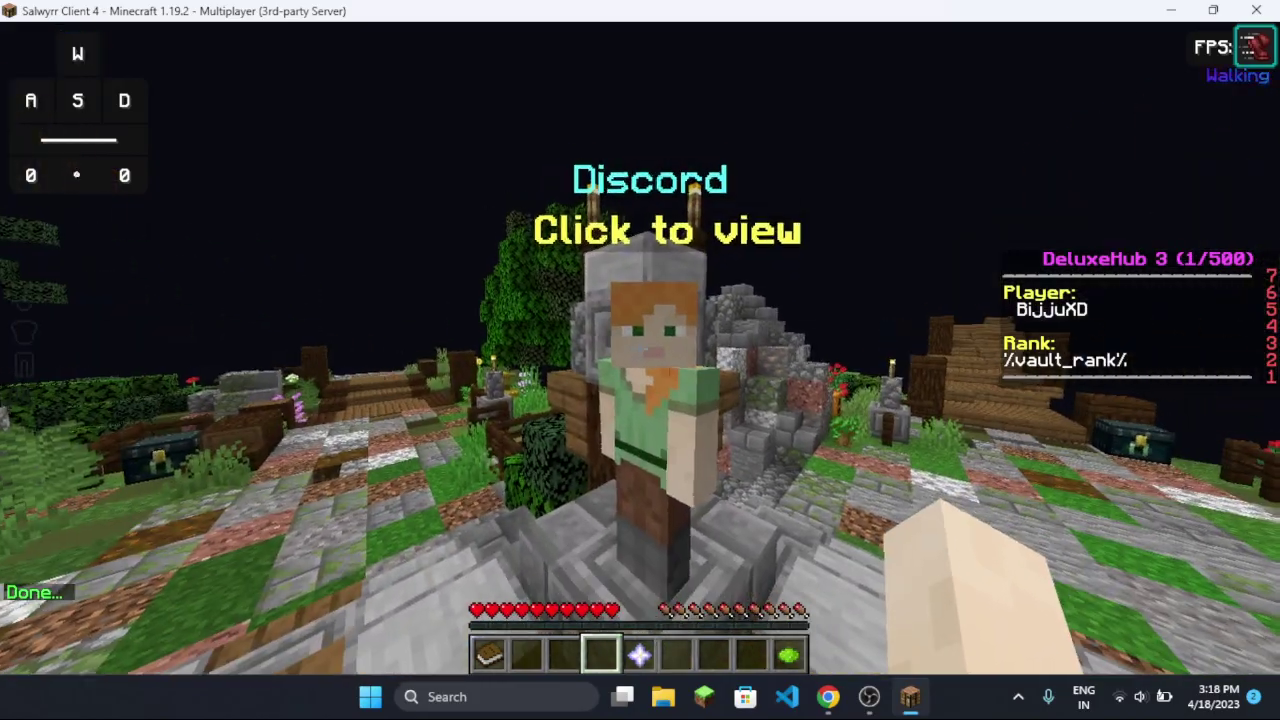
key("w")
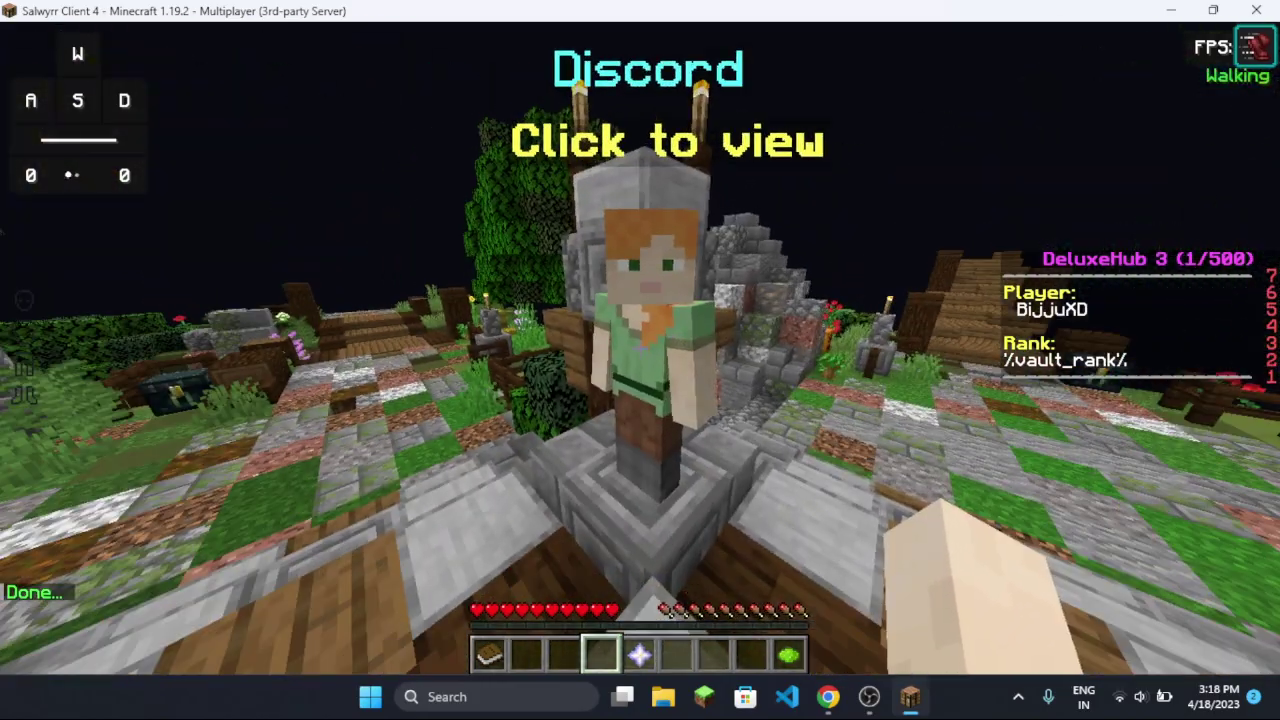
Start typing the /znpcs action command for the Discord link
key("slash")
type("znpcs")
key("Tab")
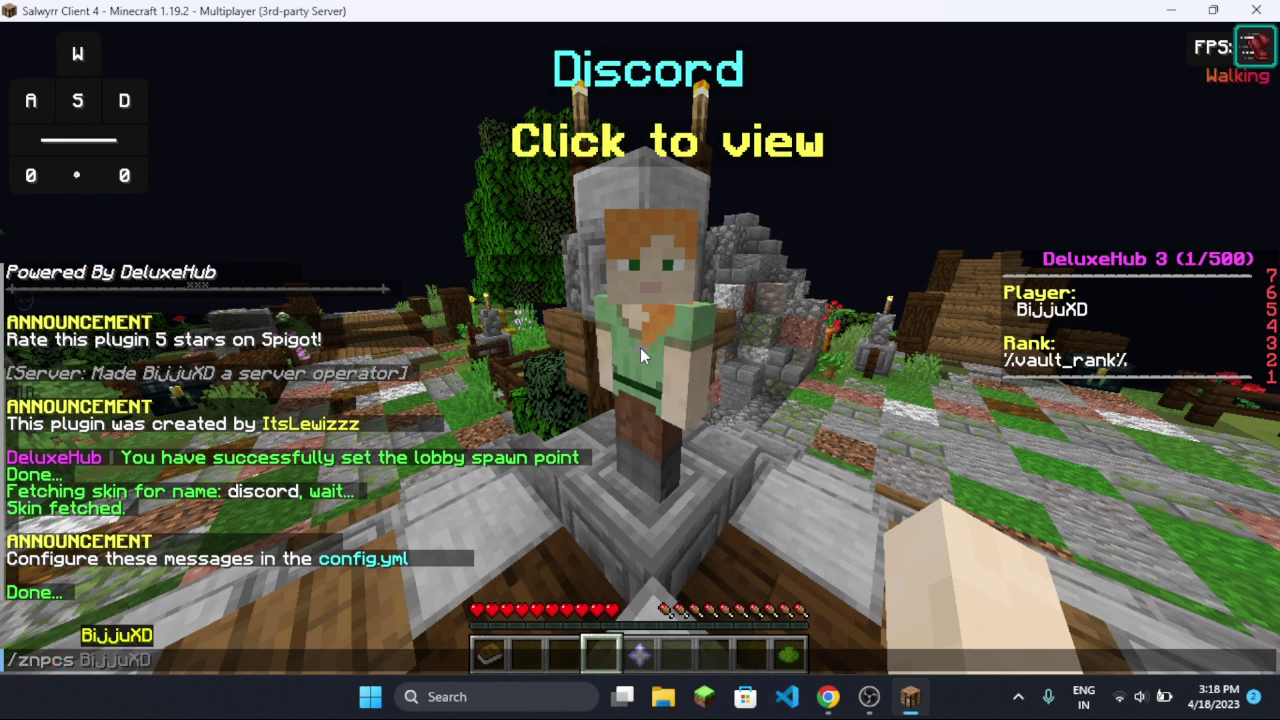
type("action add")
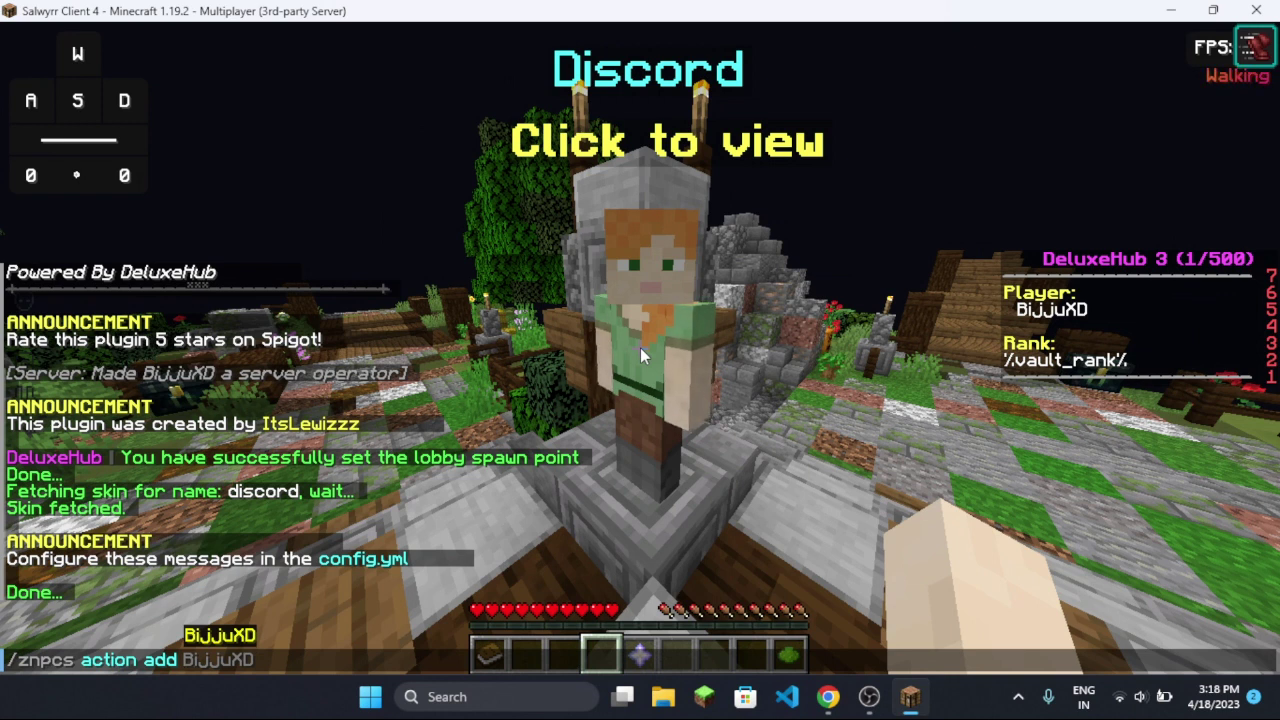
type(" y")
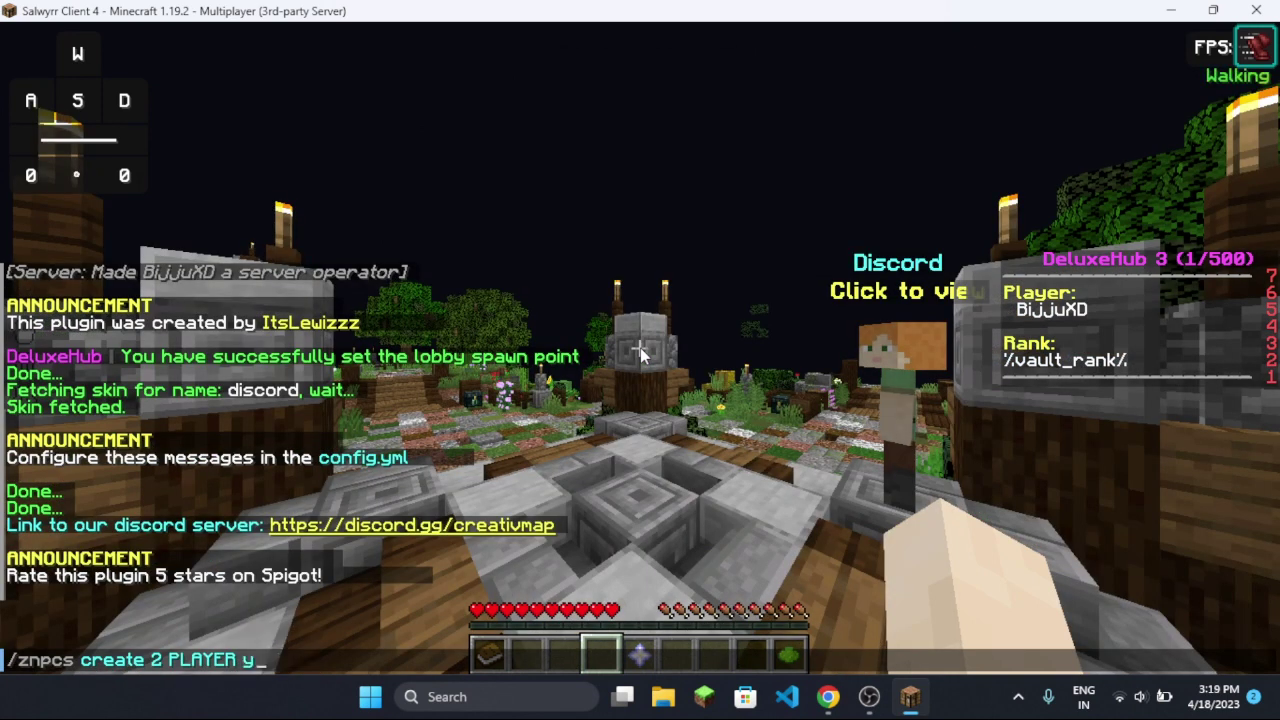
type("e")
Create the second NPC named youtube and walk up to it
key("Return")
key("w")
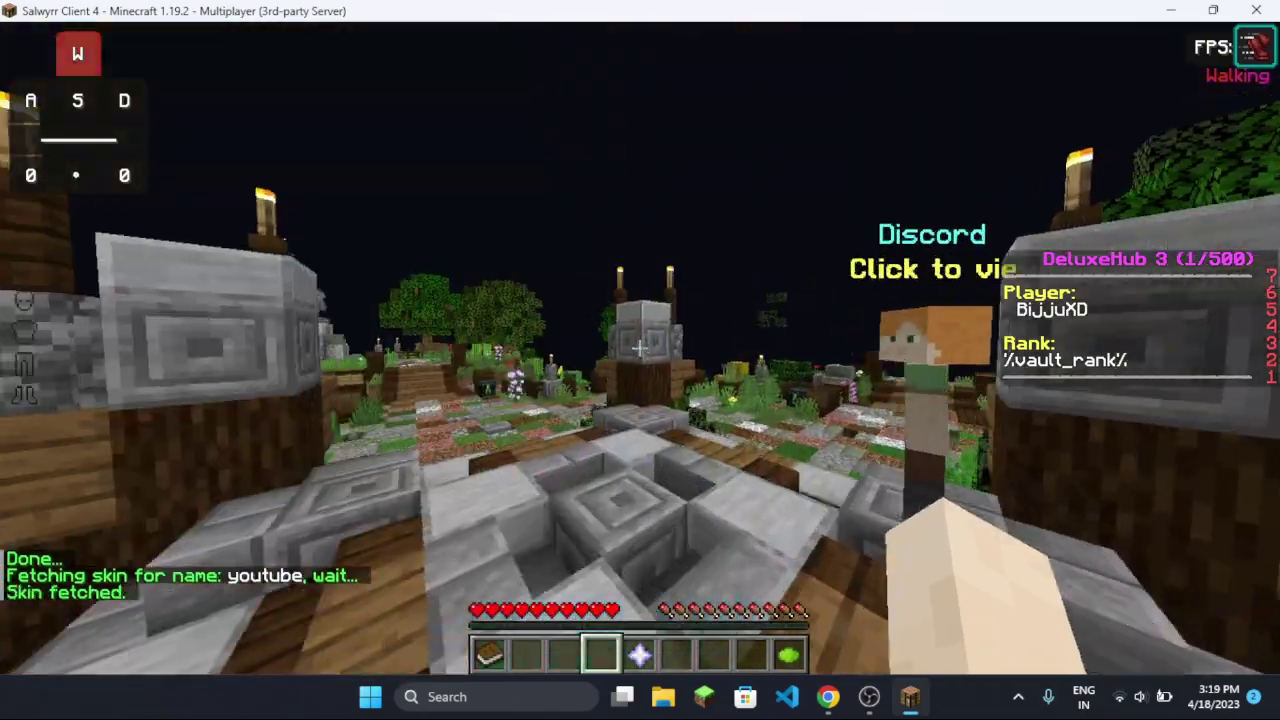
key("a")
key("w")
key("d")
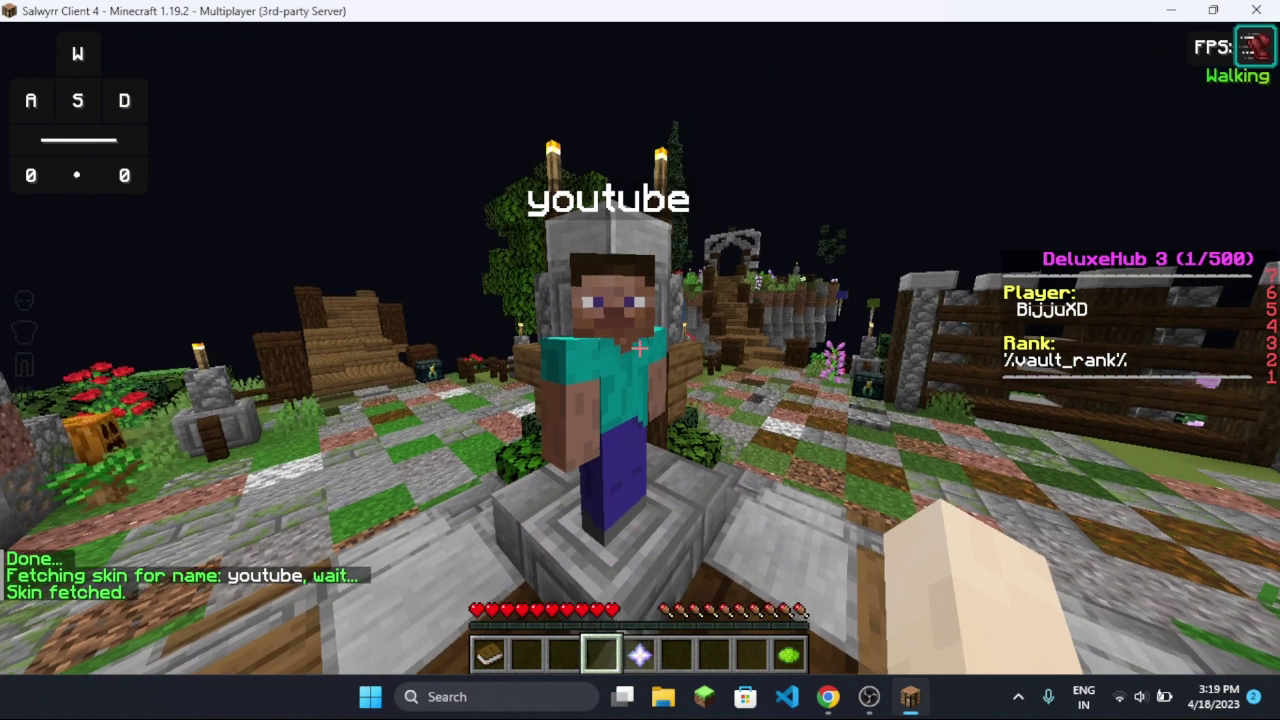
Give the youtube NPC a 'YouTube Channel / Click to view' hologram, then begin another /znpcs command
key("slash")
type("znpcs lines 2")
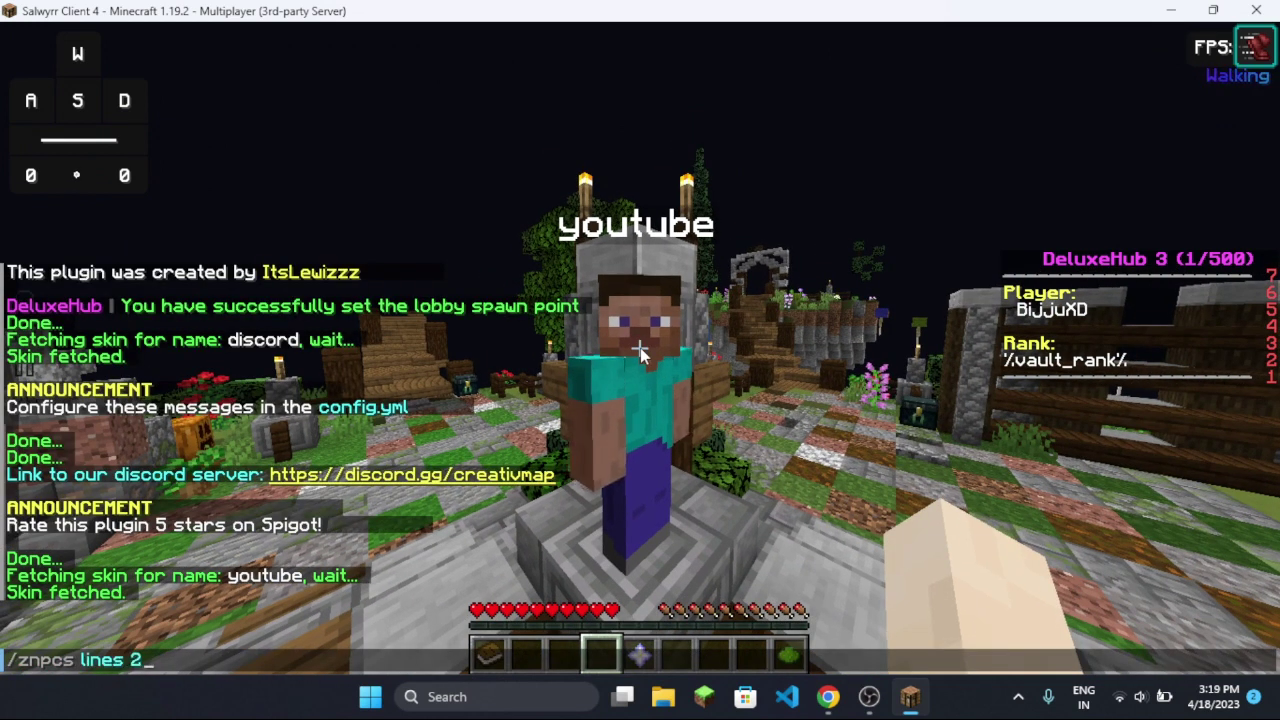
type(" &cYou&fTube-")
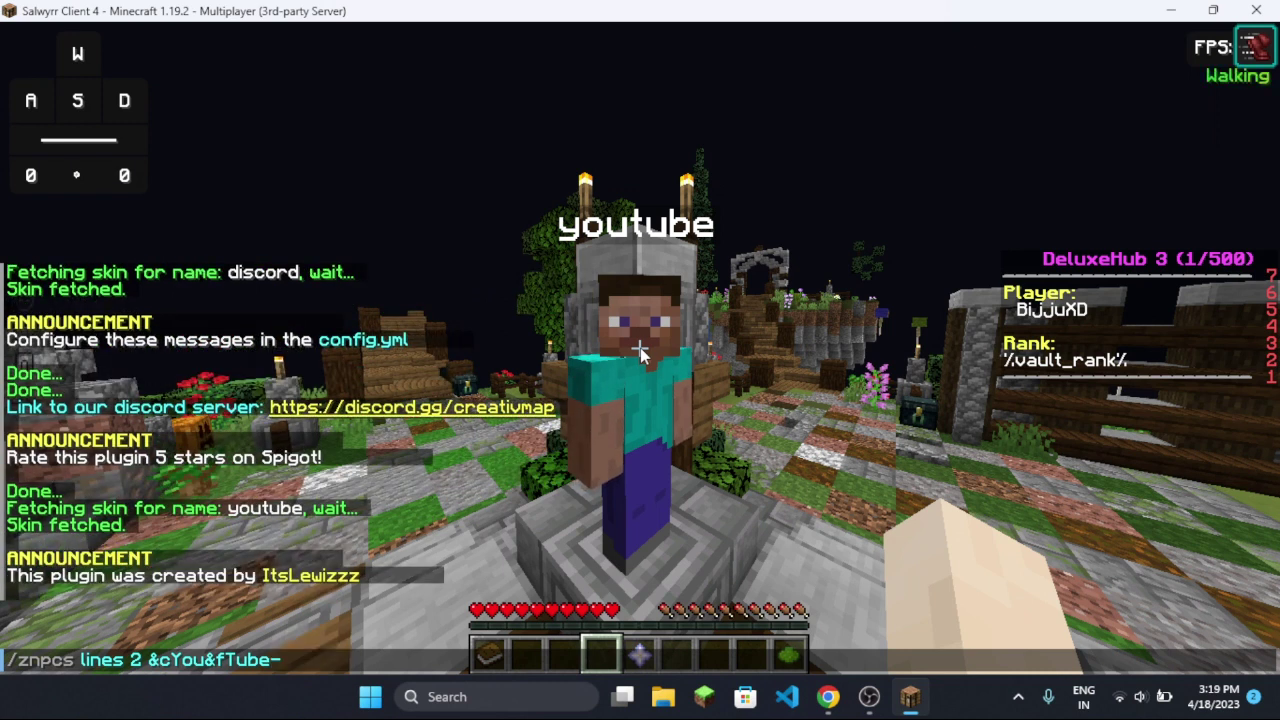
type("Channel &e&lClick-to-")
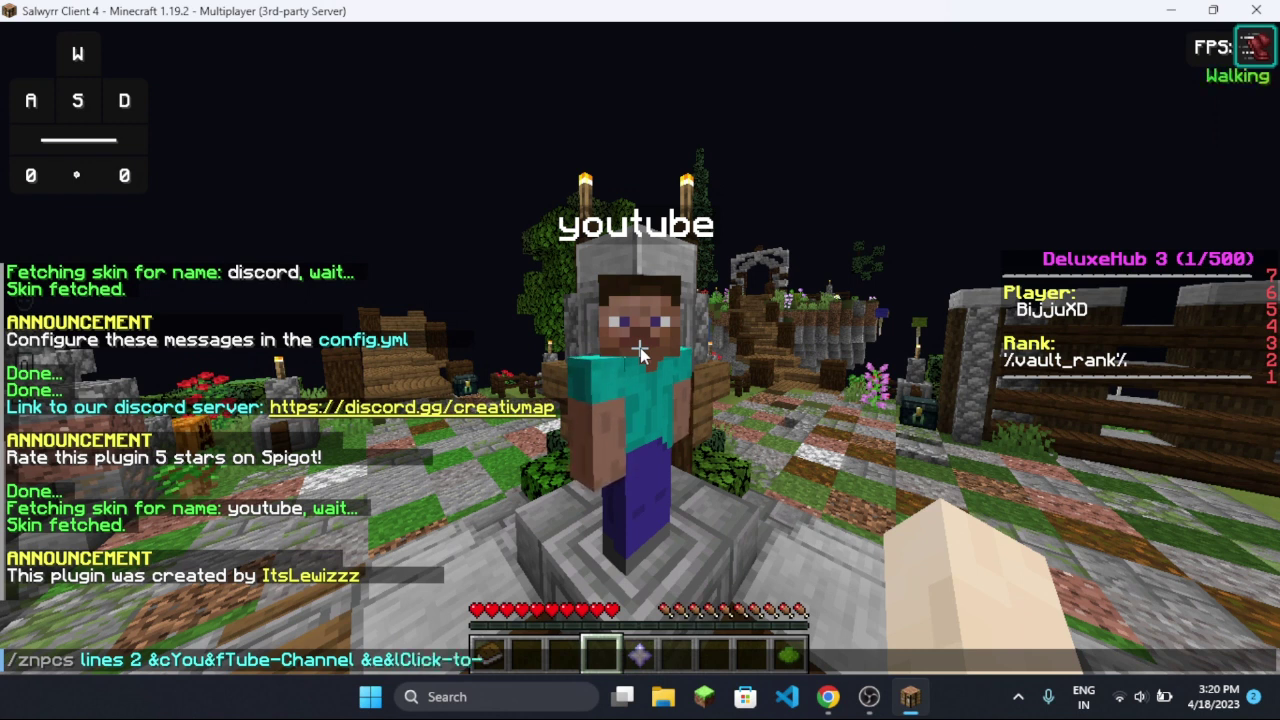
type("ew")
key("Return")
key("s")
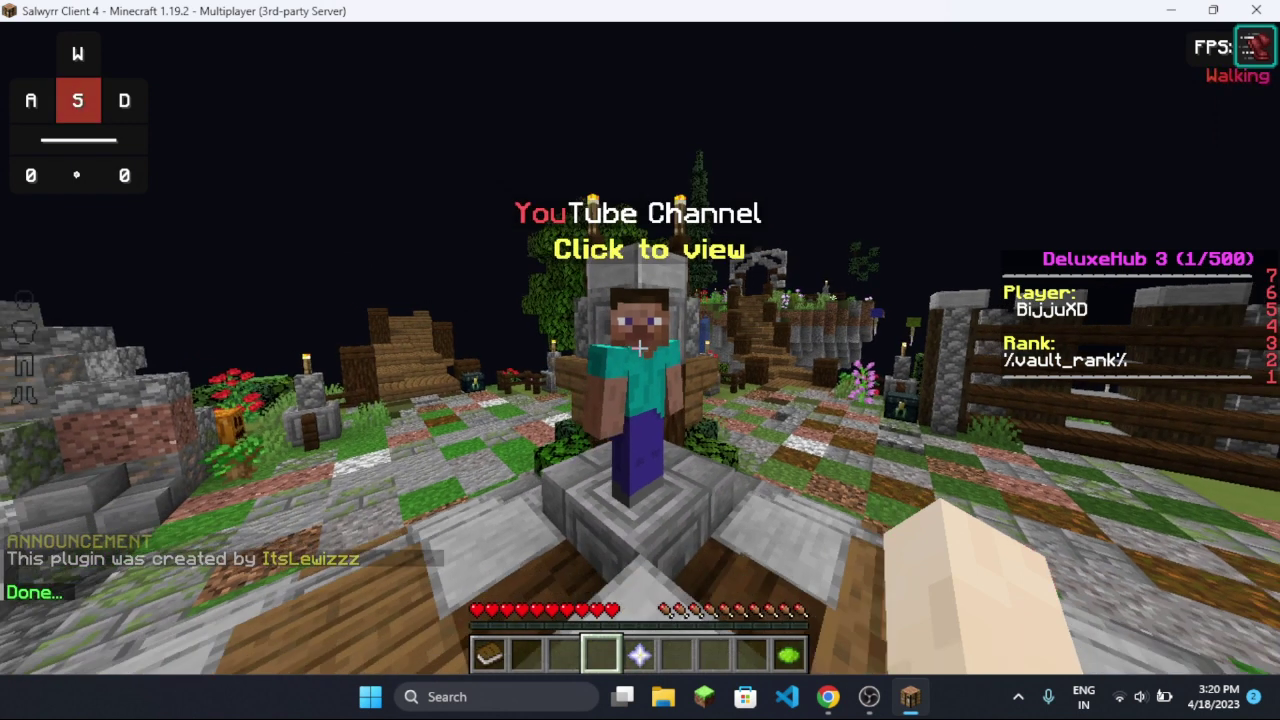
key("w")
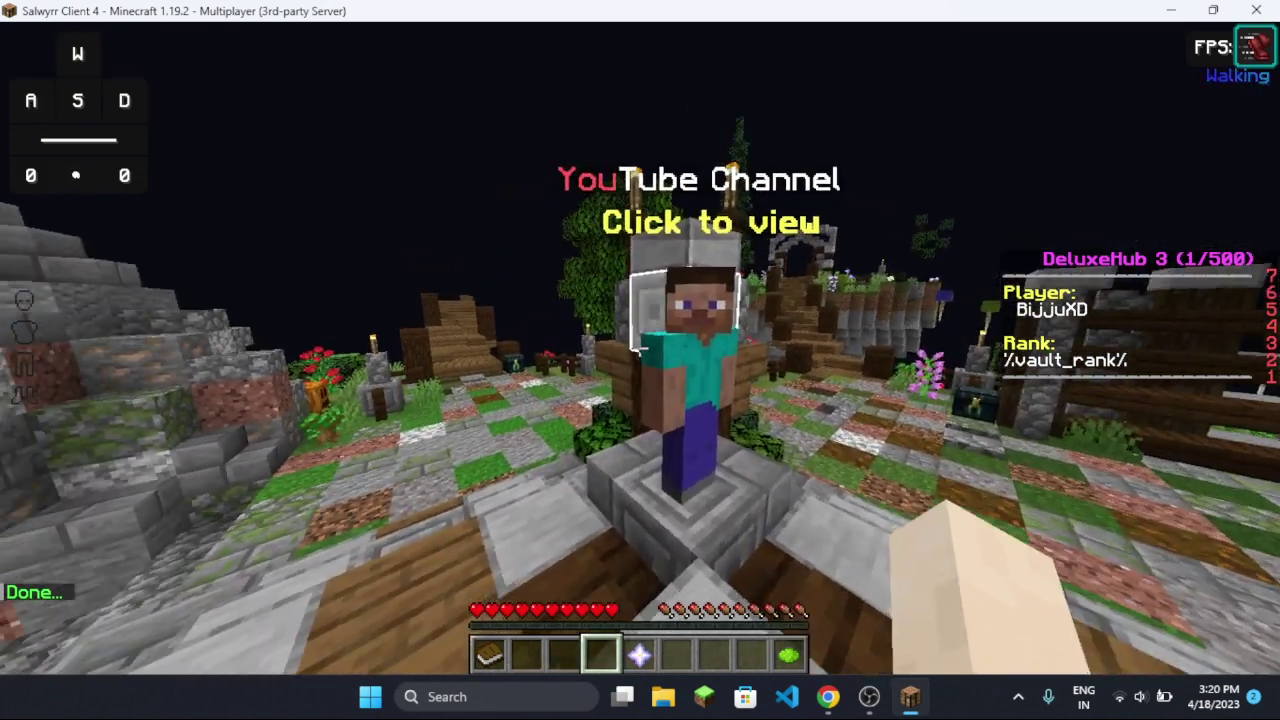
type("/znpcs")
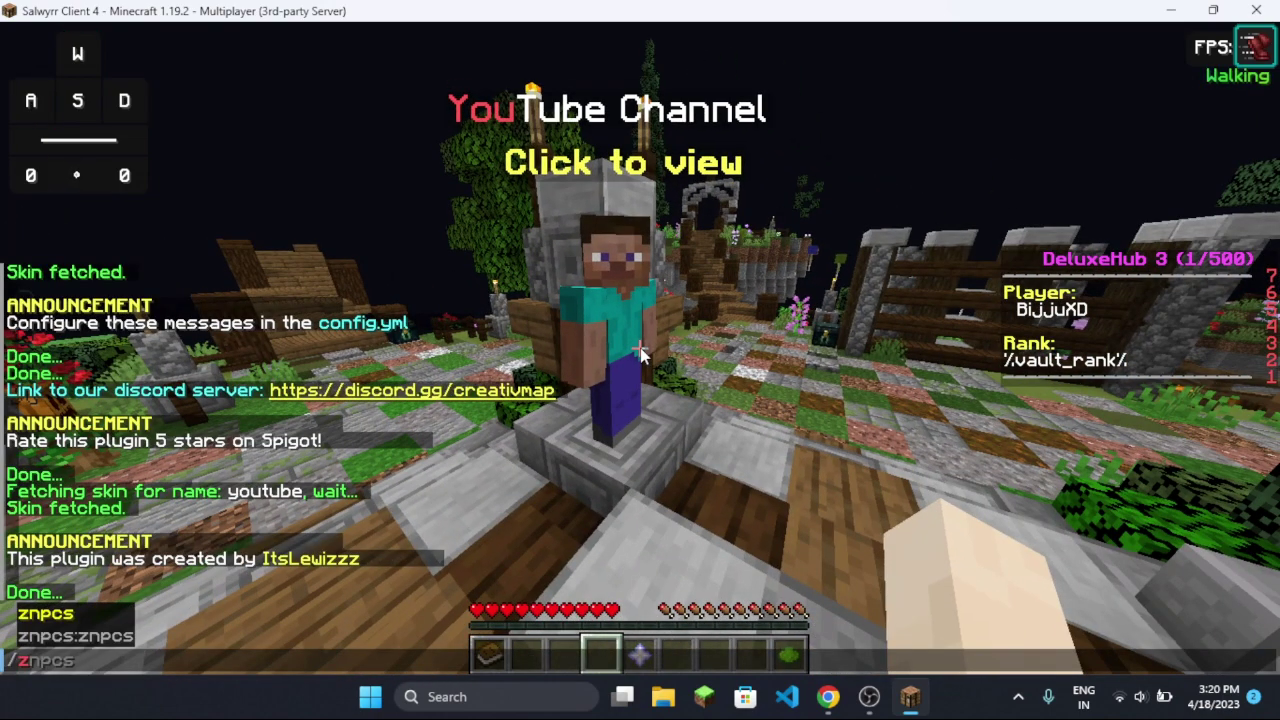
type(" a")
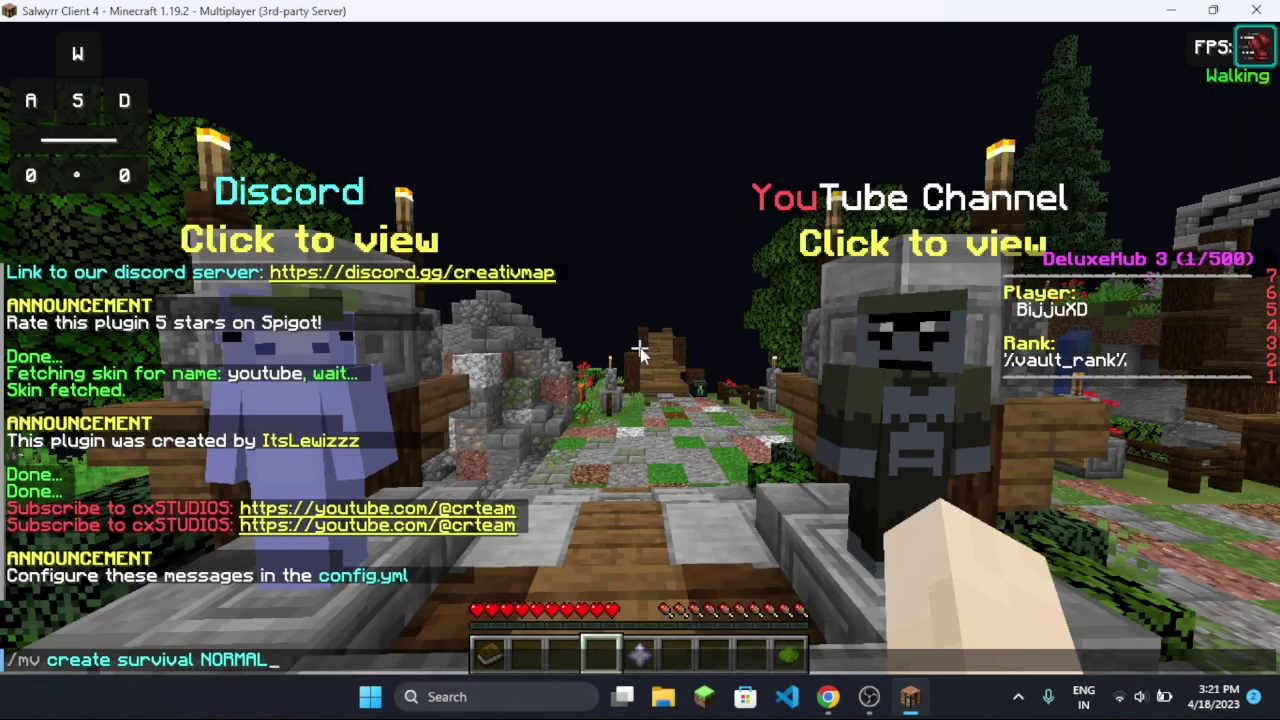
Create the survival world and step back to view both NPCs
key("d")
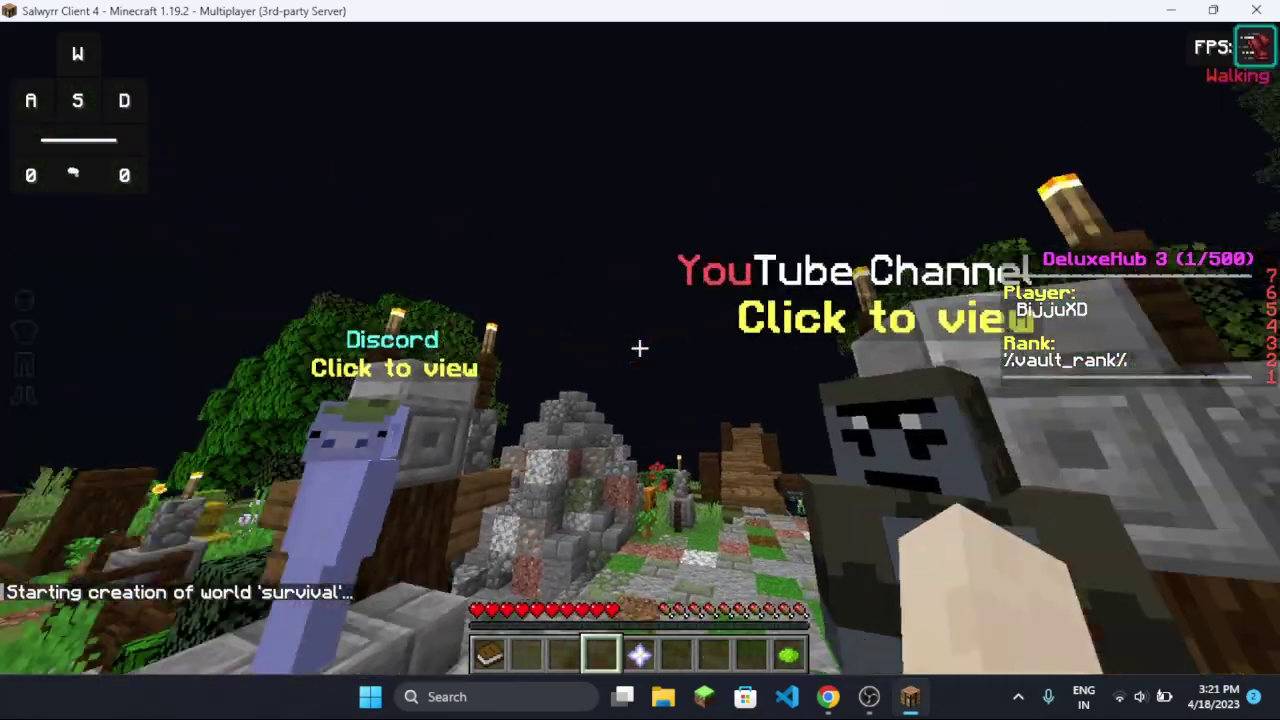
key("t")
key("Escape")
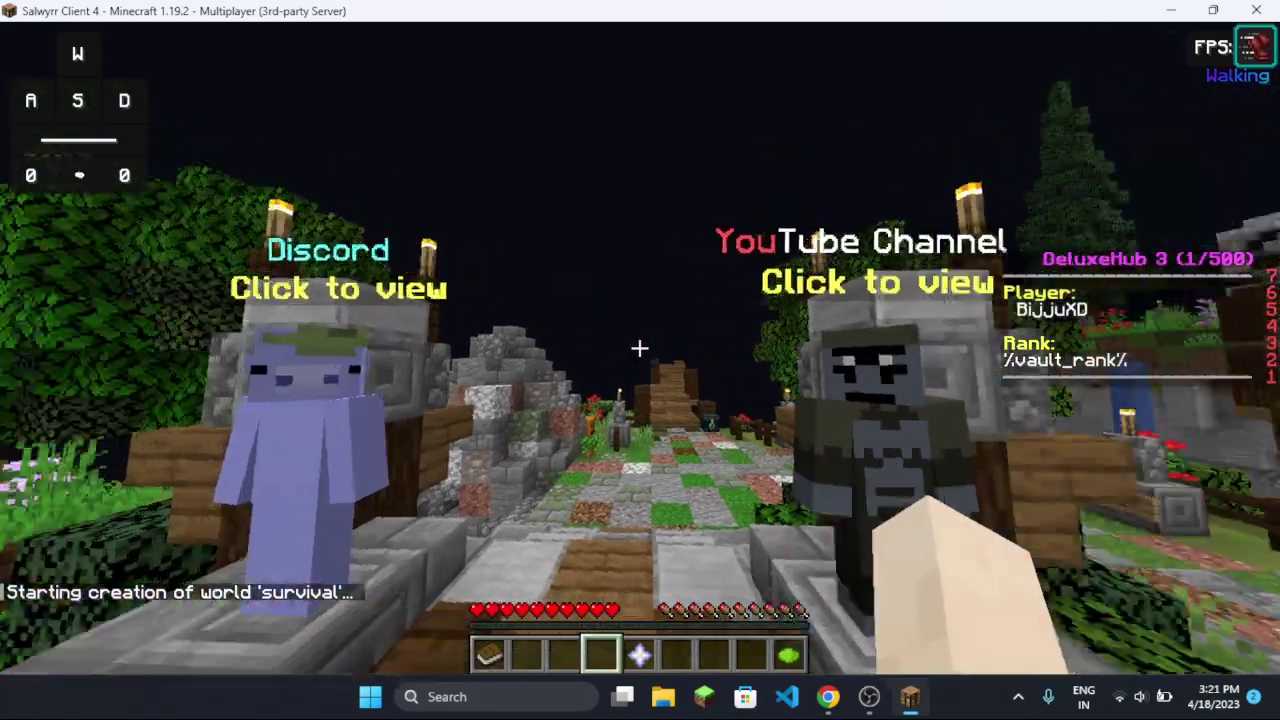
key("d")
key("s")
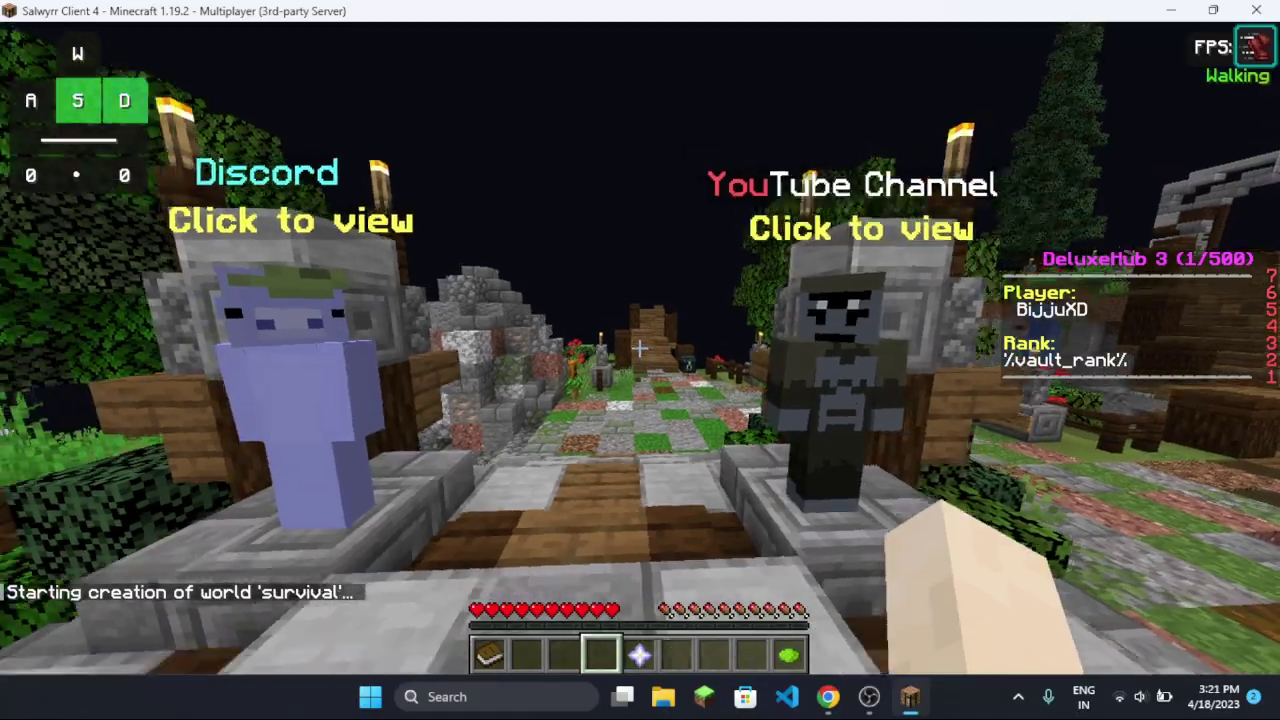
Right-click the Discord NPC and left-click the YouTube NPC to test their actions
key("a")
key("d")
key("d")
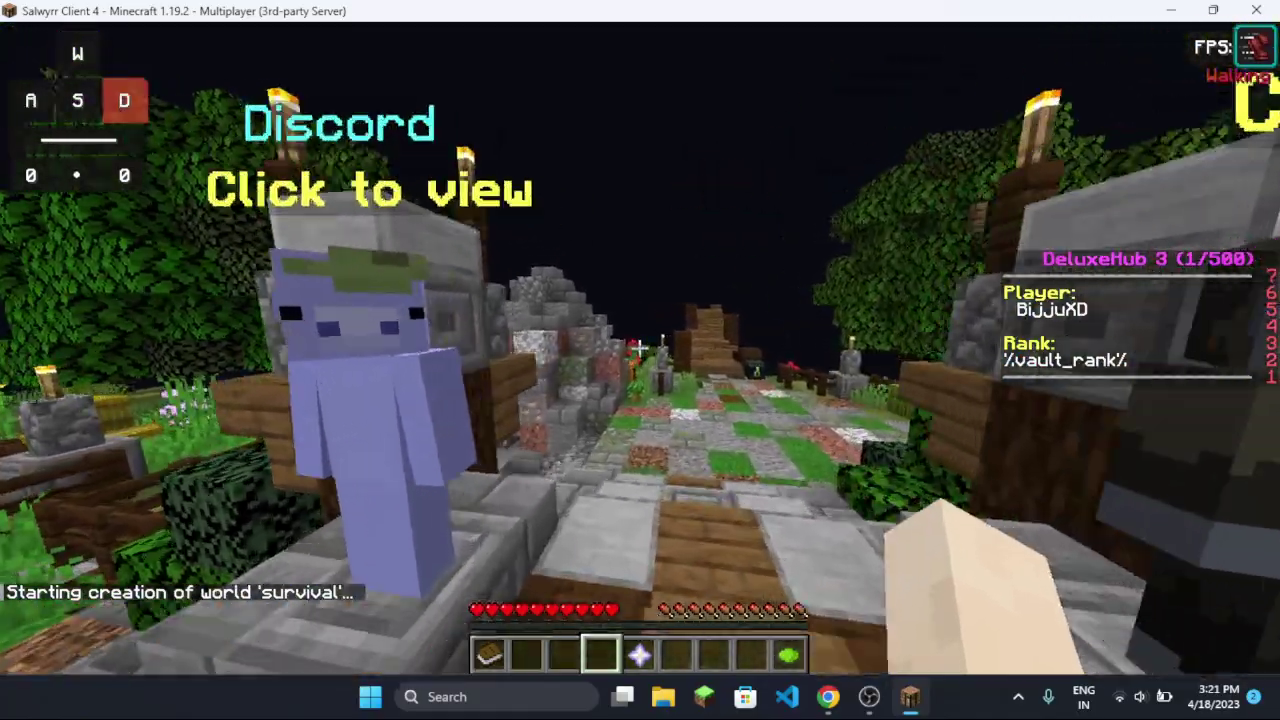
key("a")
key("s")
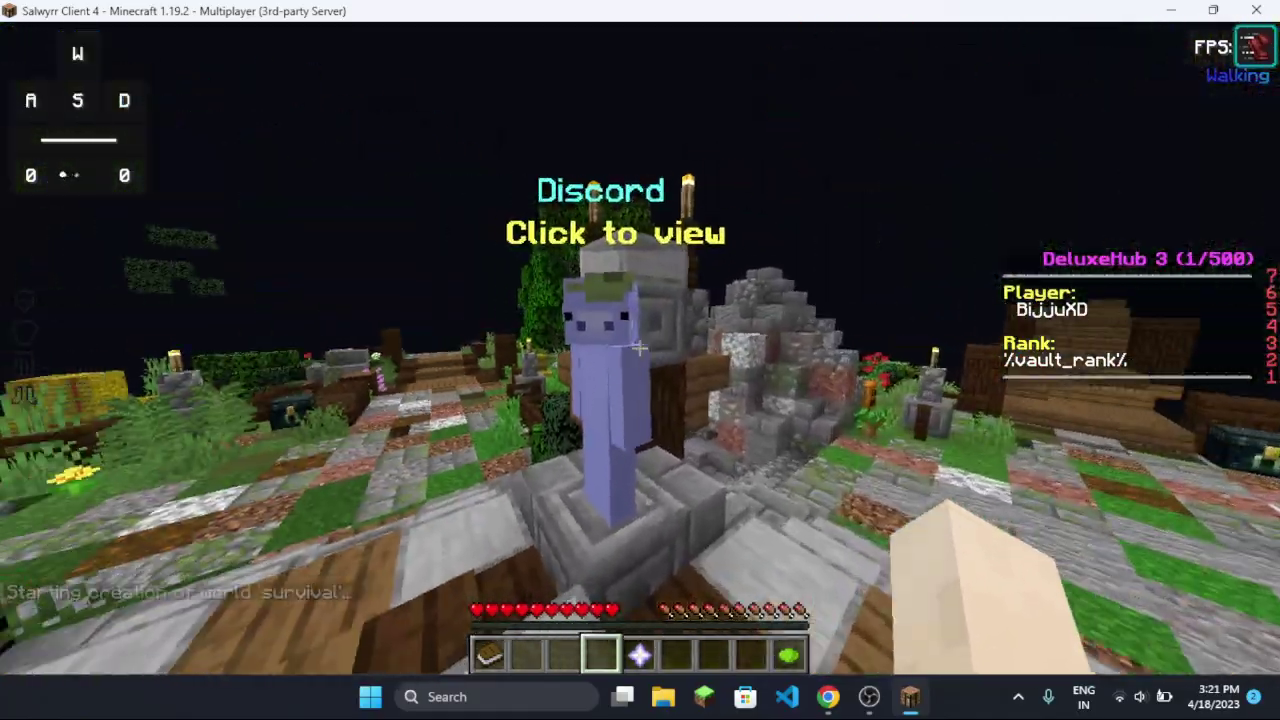
right_click(640, 348)
key("d")
left_click(640, 348)
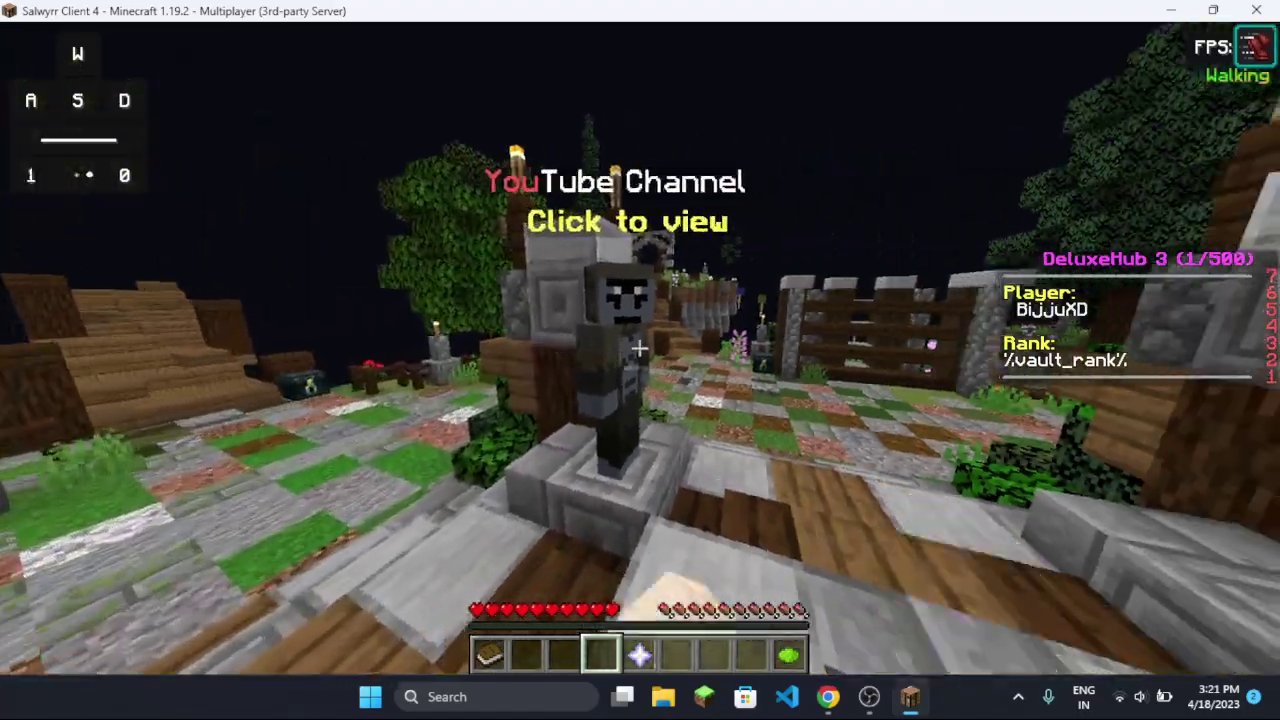
Read the NPC messages in chat, check the online player list, and reopen chat
key("w")
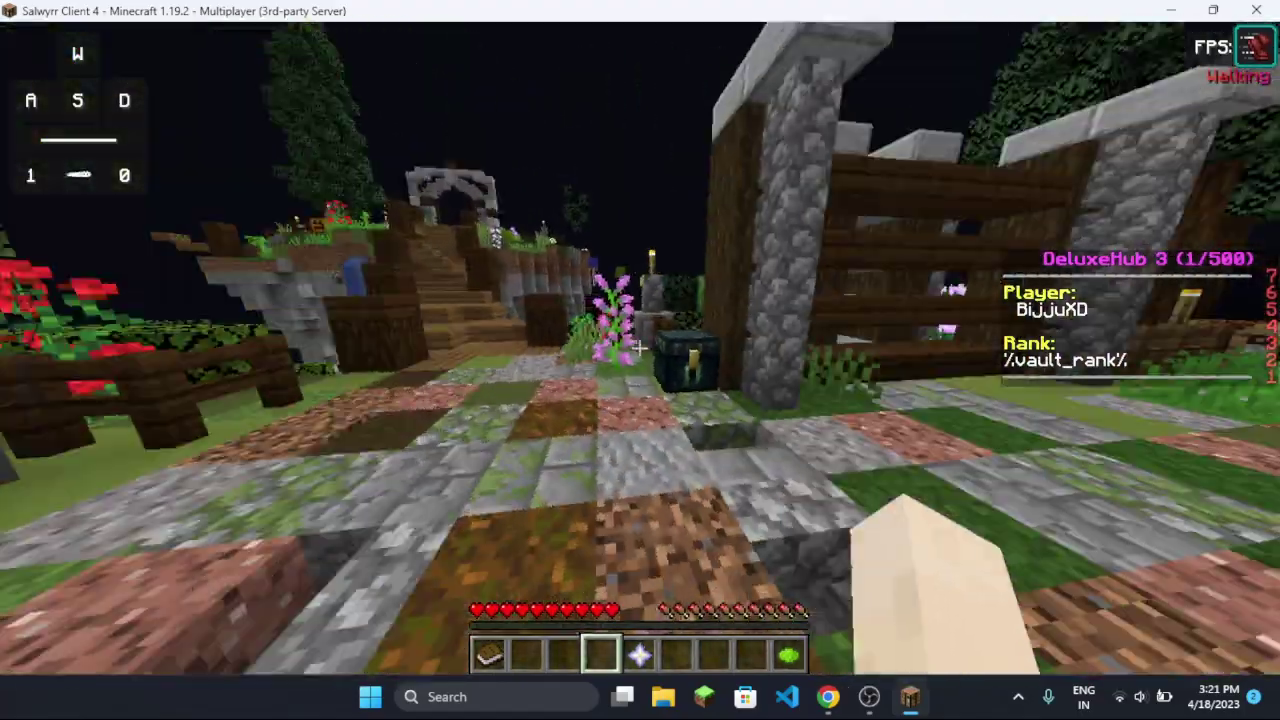
key("t")
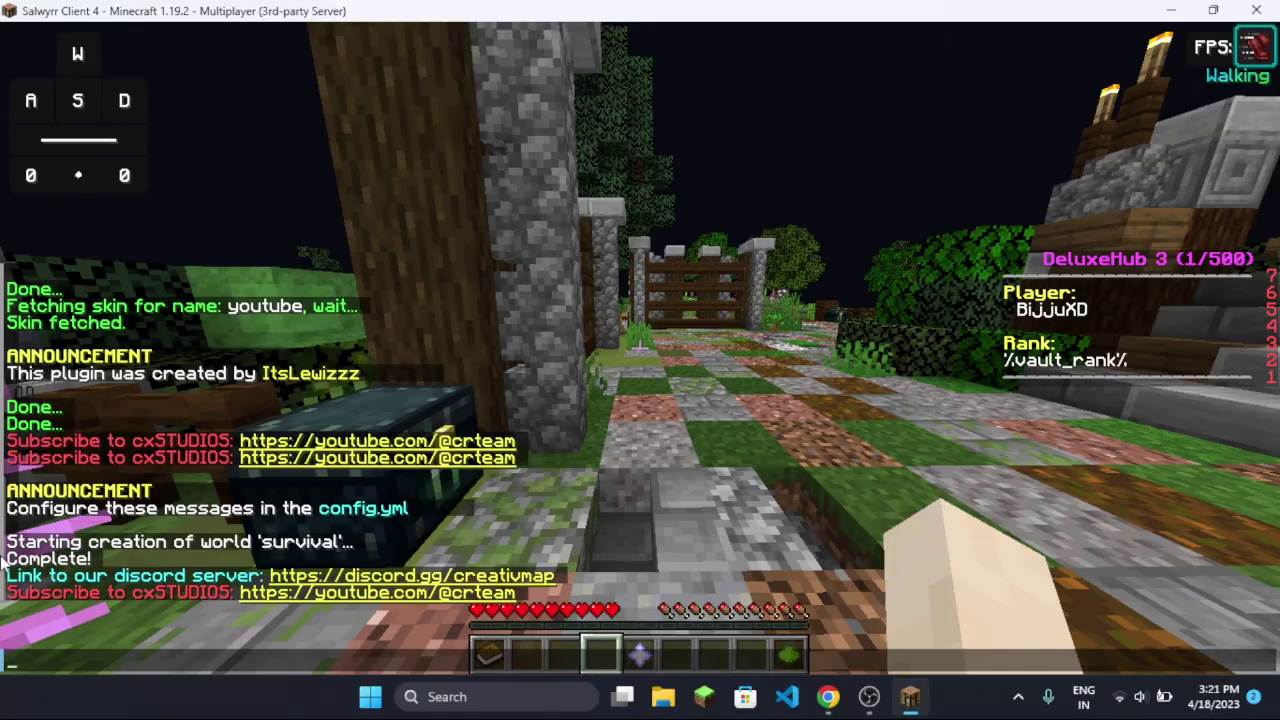
key("Escape")
key("w")
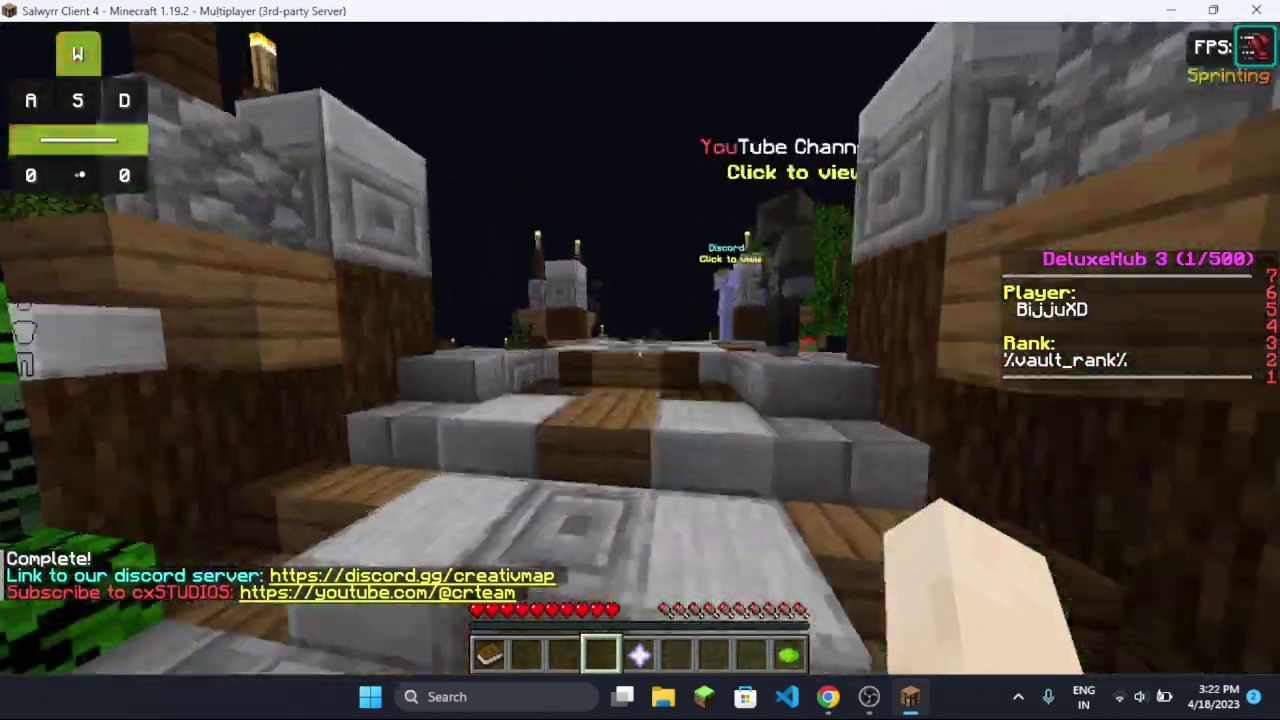
key("Tab")
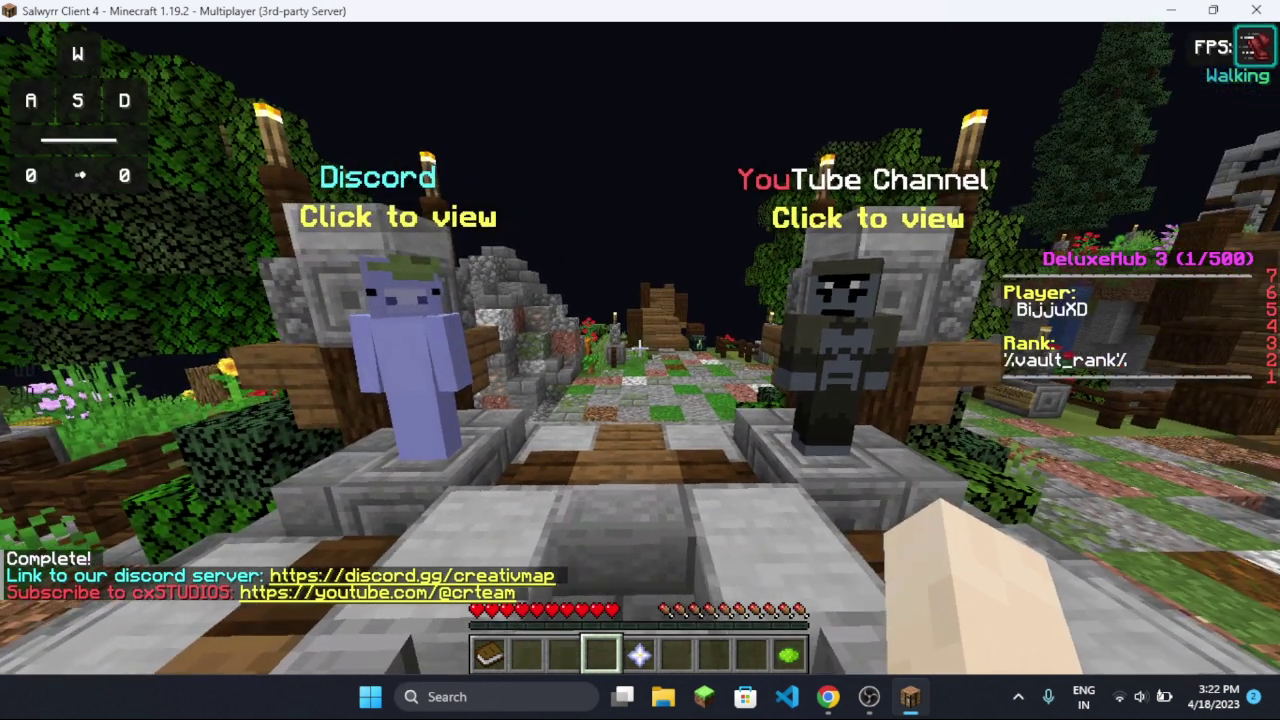
key("slash")
type("/mvtp survival")
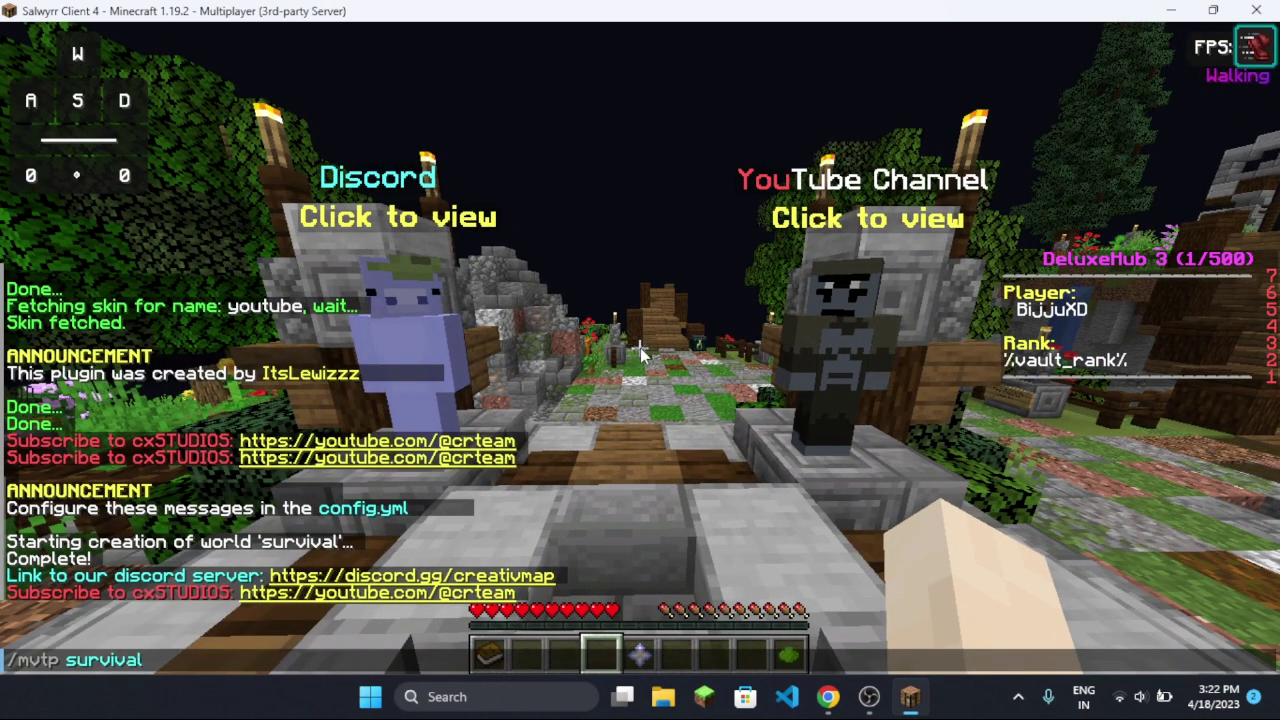
Teleport to the survival world with /mvtp survival and sprint along its beach and grass
key("Return")
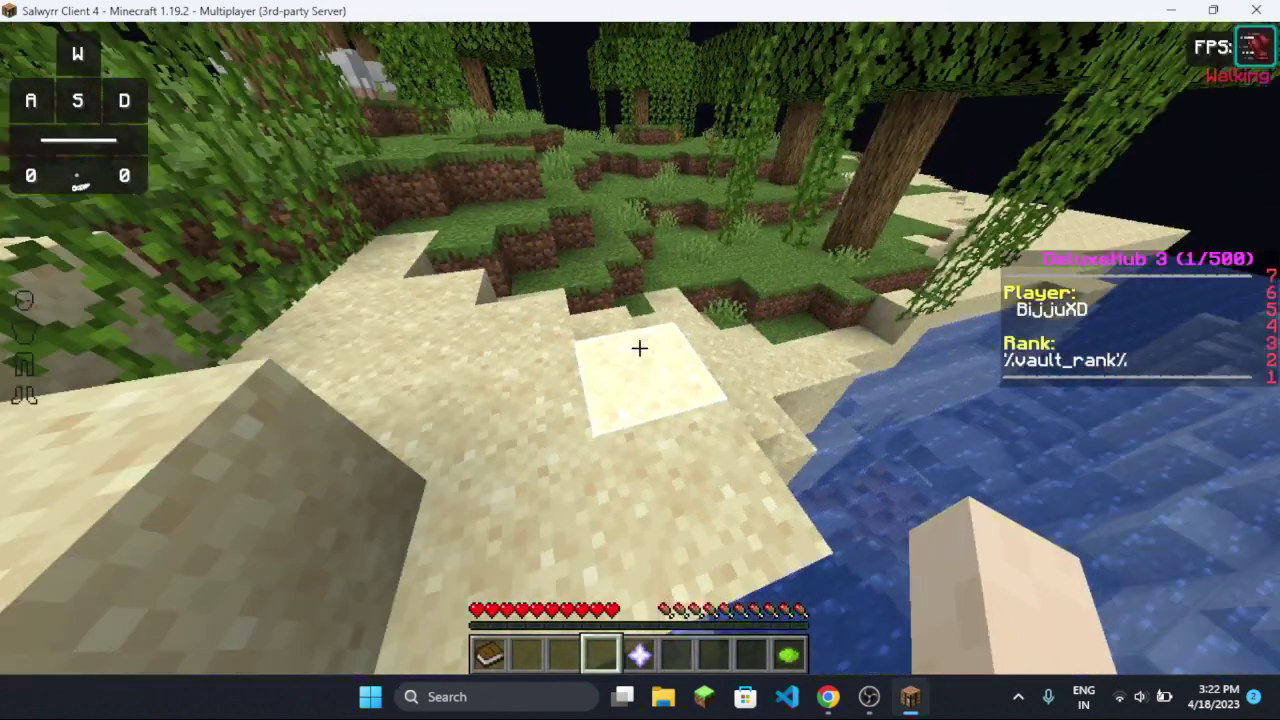
double_click(640, 348)
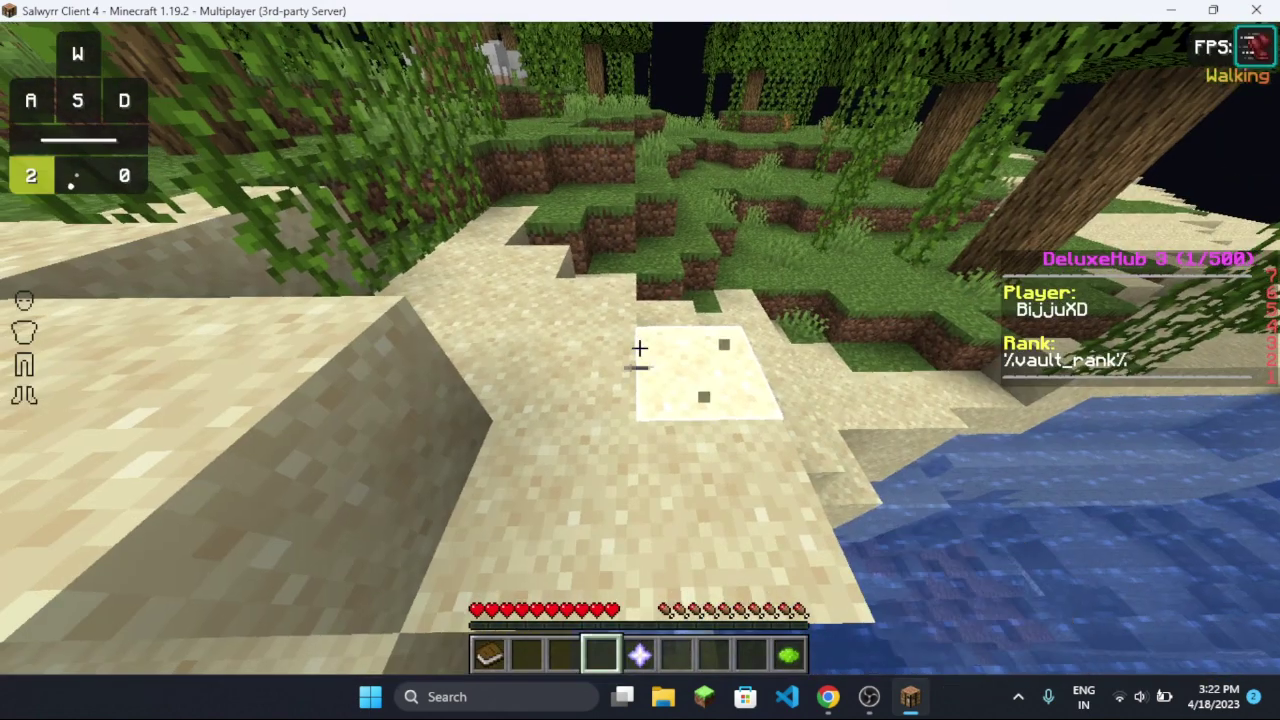
key("w")
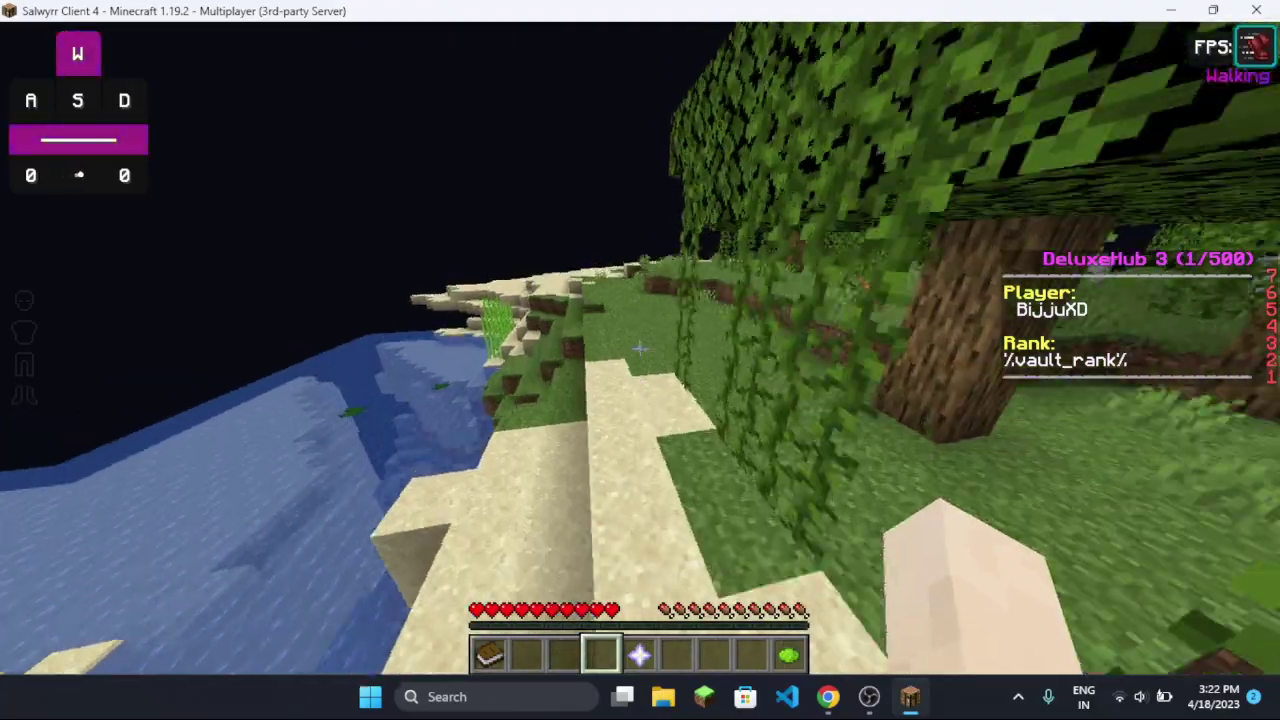
left_click(640, 348)
left_click(640, 348)
key("ctrl")
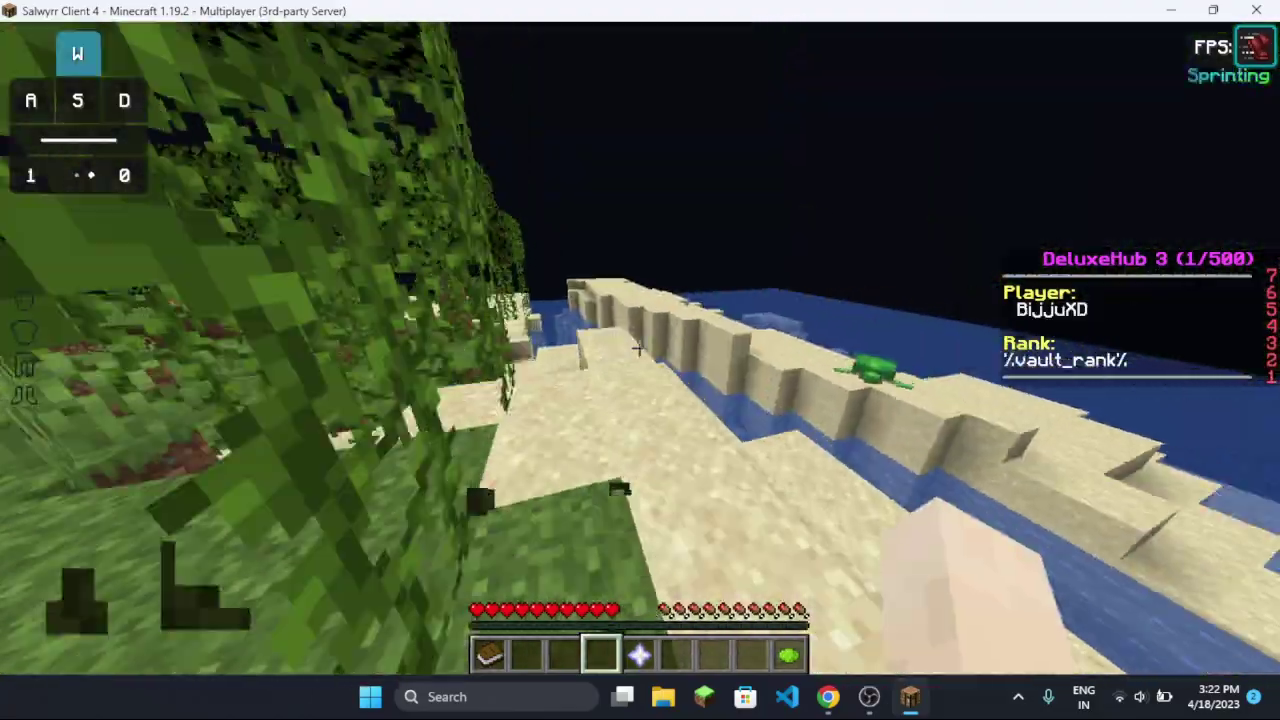
key("a")
key("space")
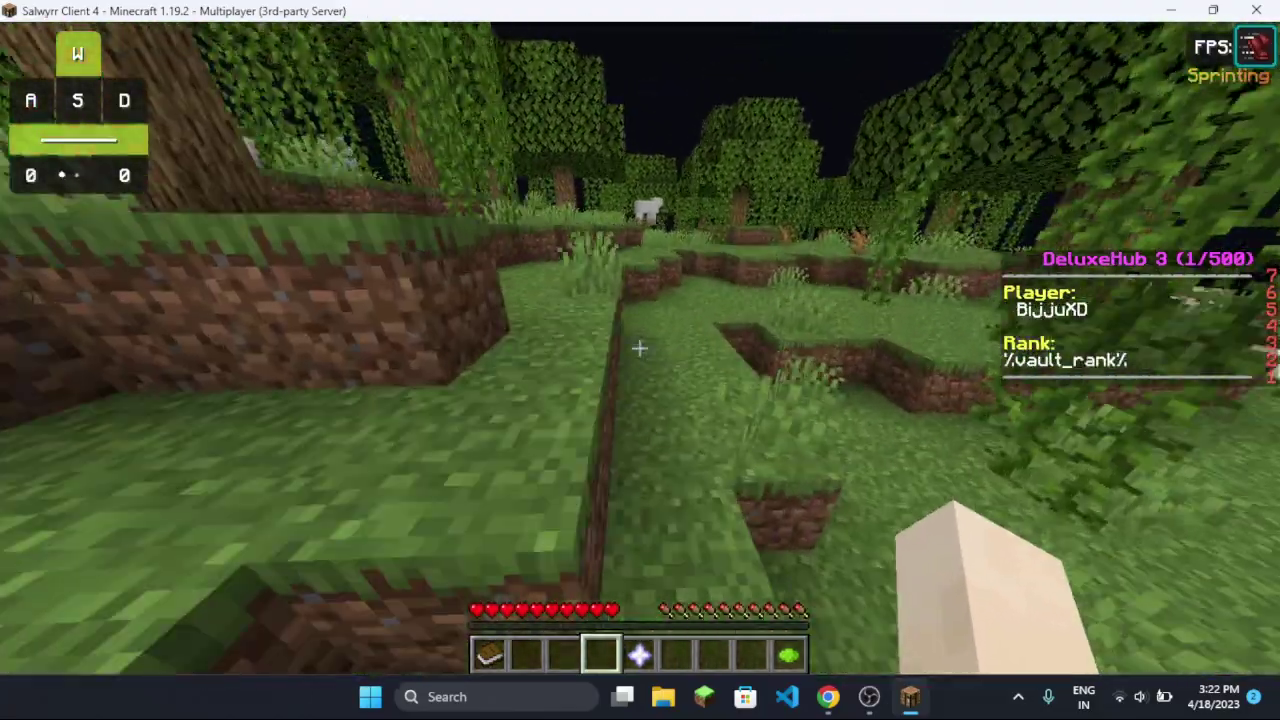
key("ctrl")
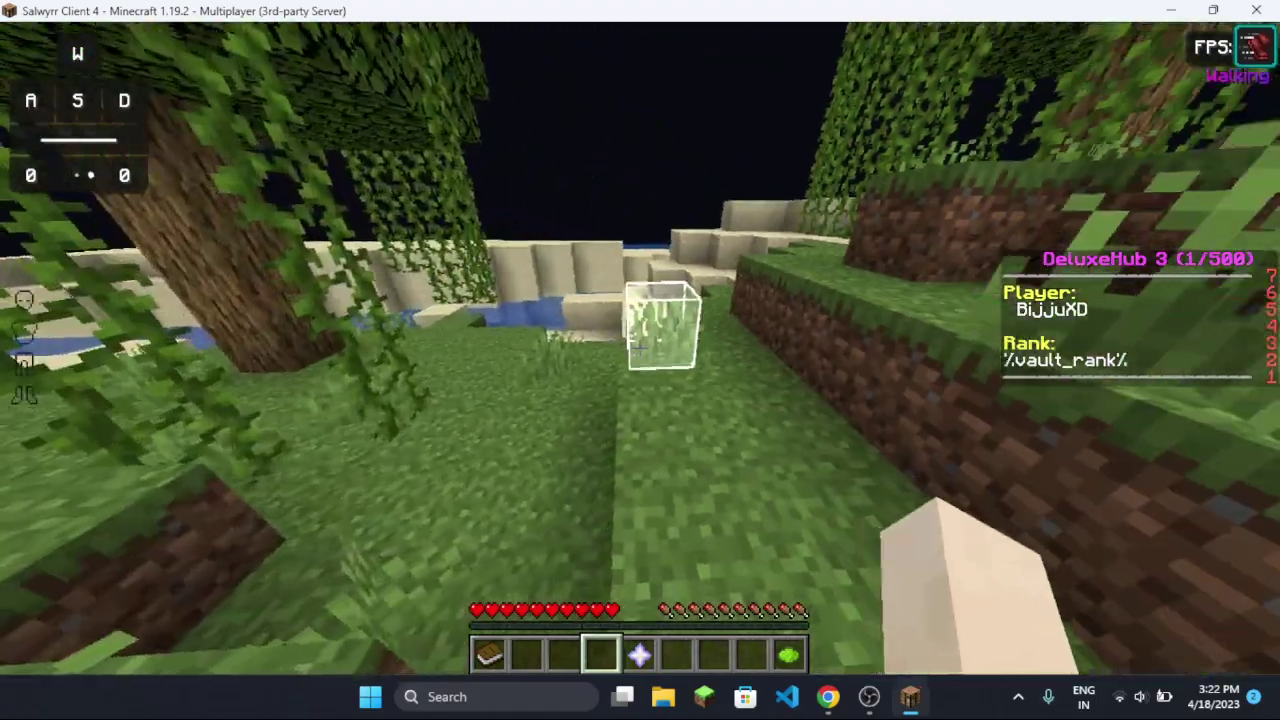
Go back to the hub lobby with the /lobby command
key("slash")
type("l")
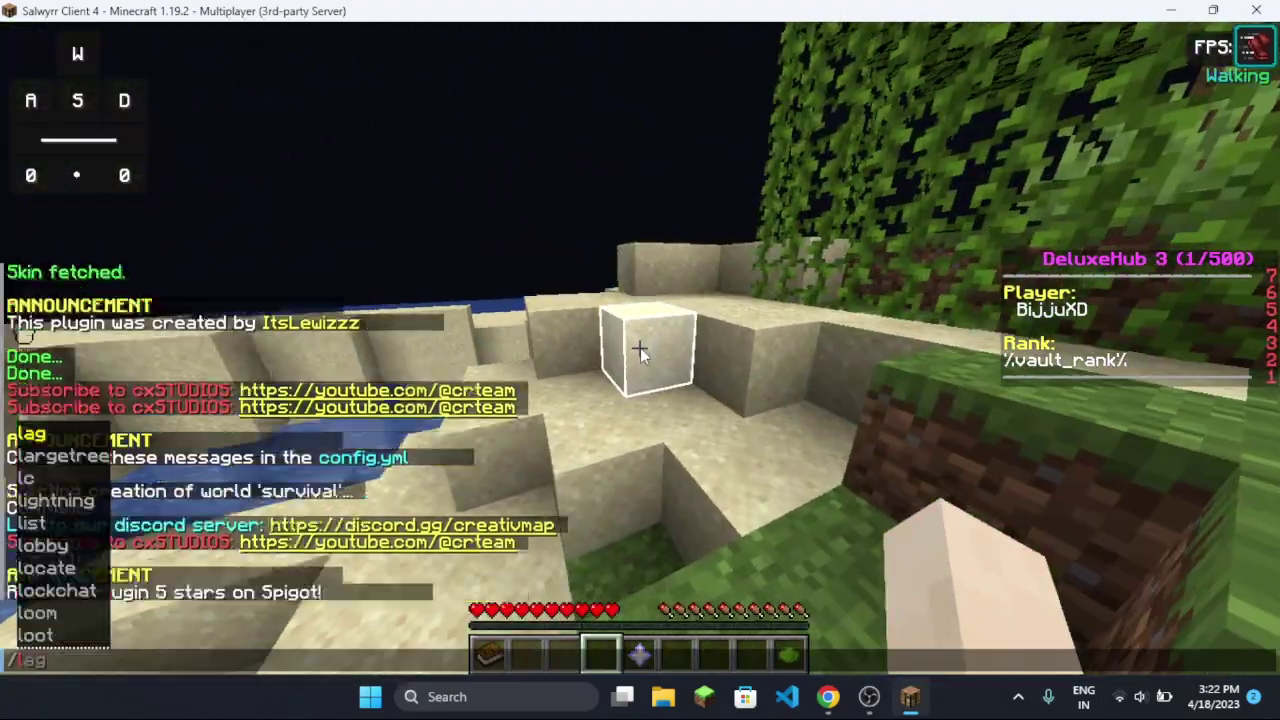
type("obby")
key("Return")
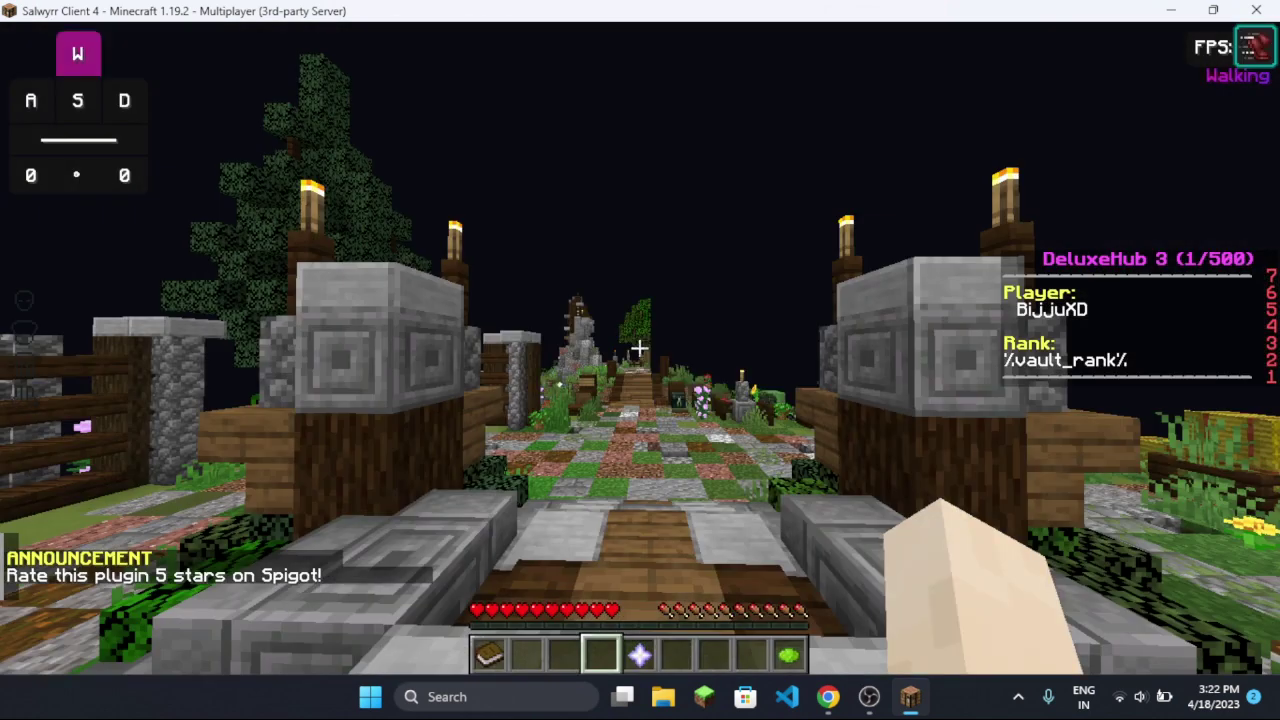
Walk from the hub spawn to view the Discord and YouTube NPCs up close
key("s")
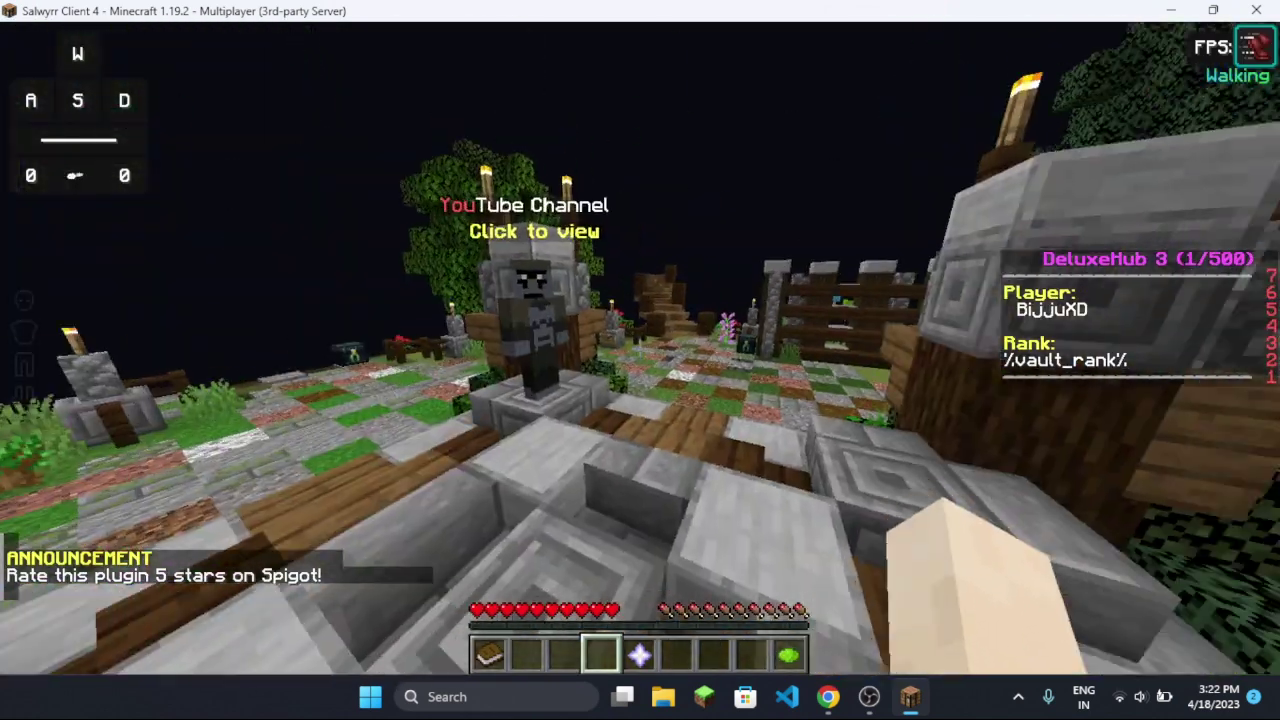
key("d")
key("s")
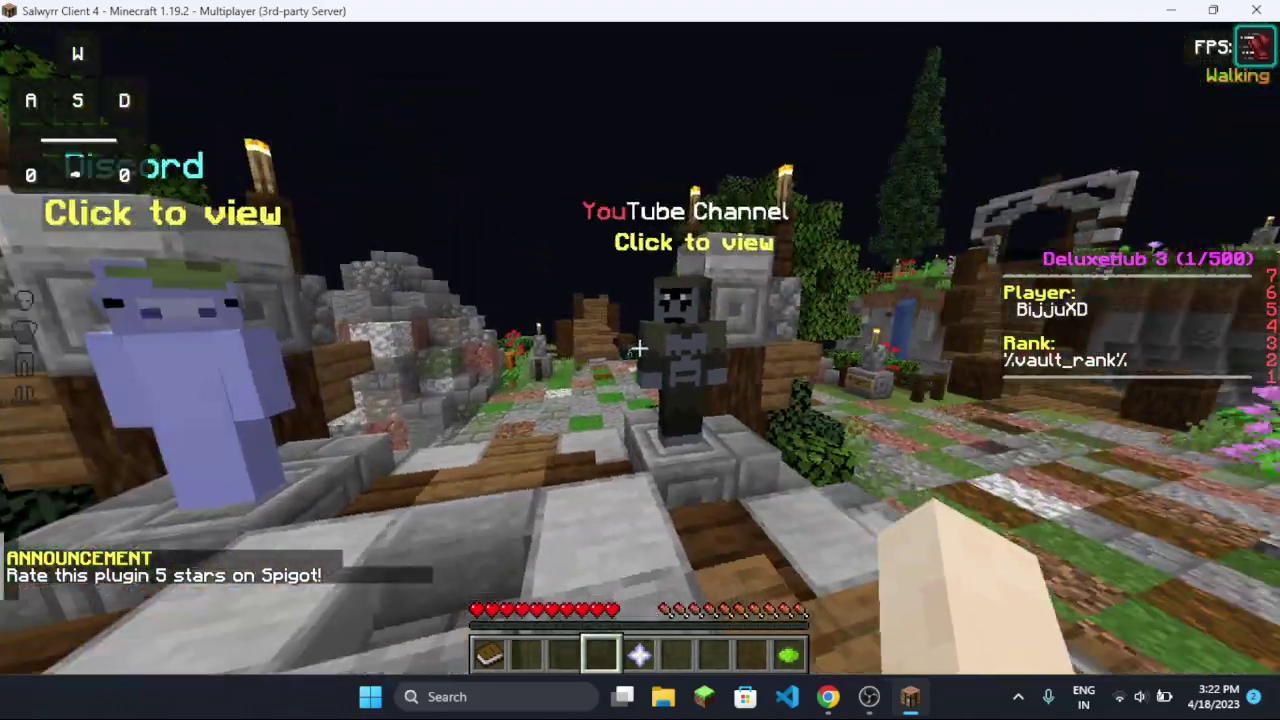
key("s")
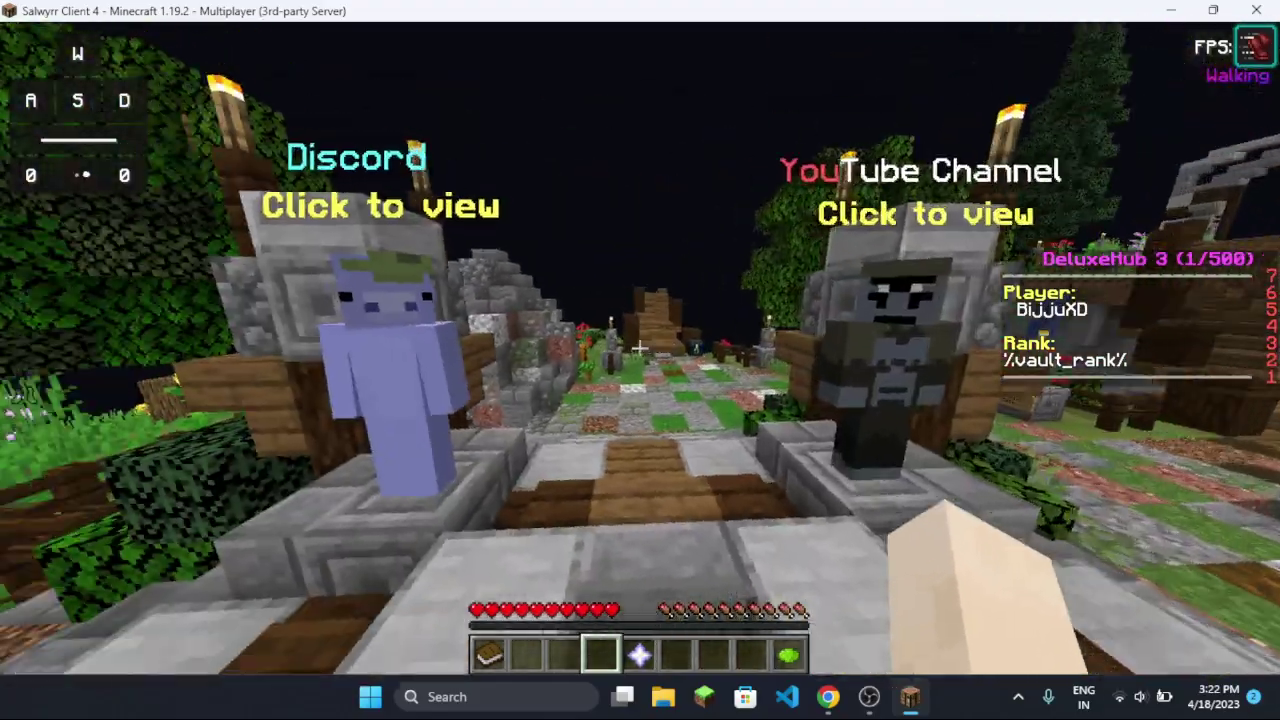
key("w")
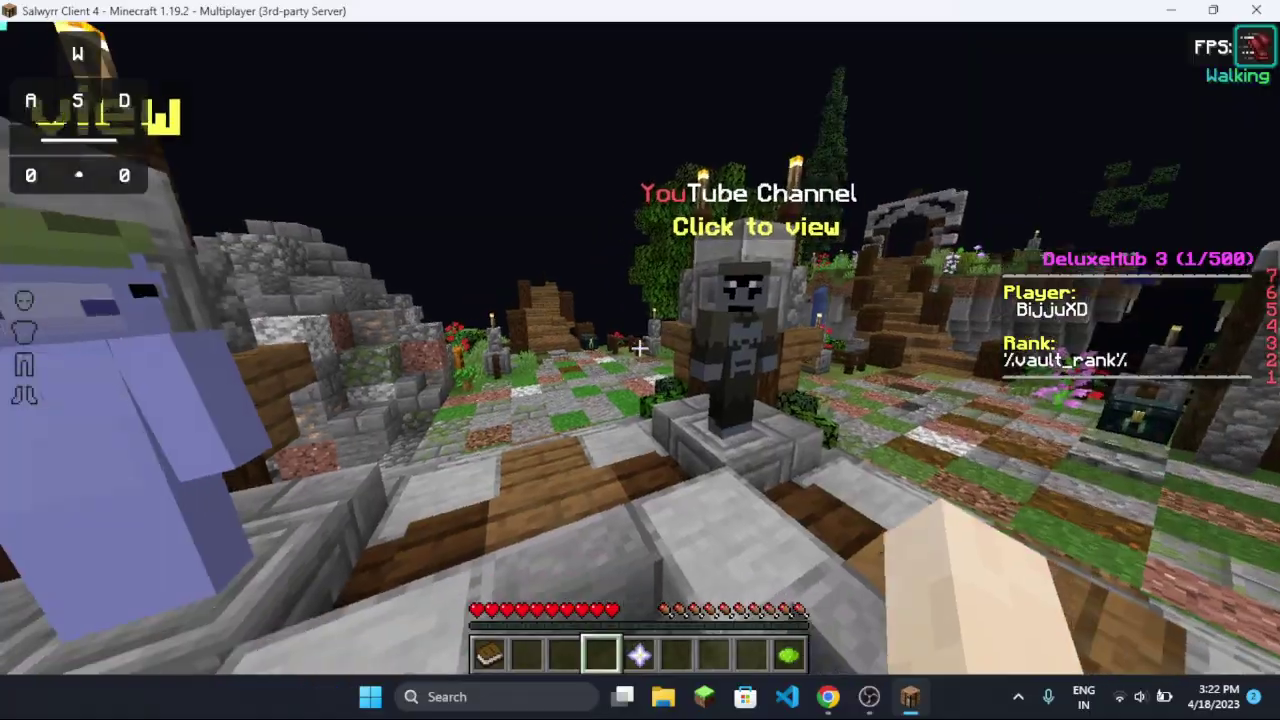